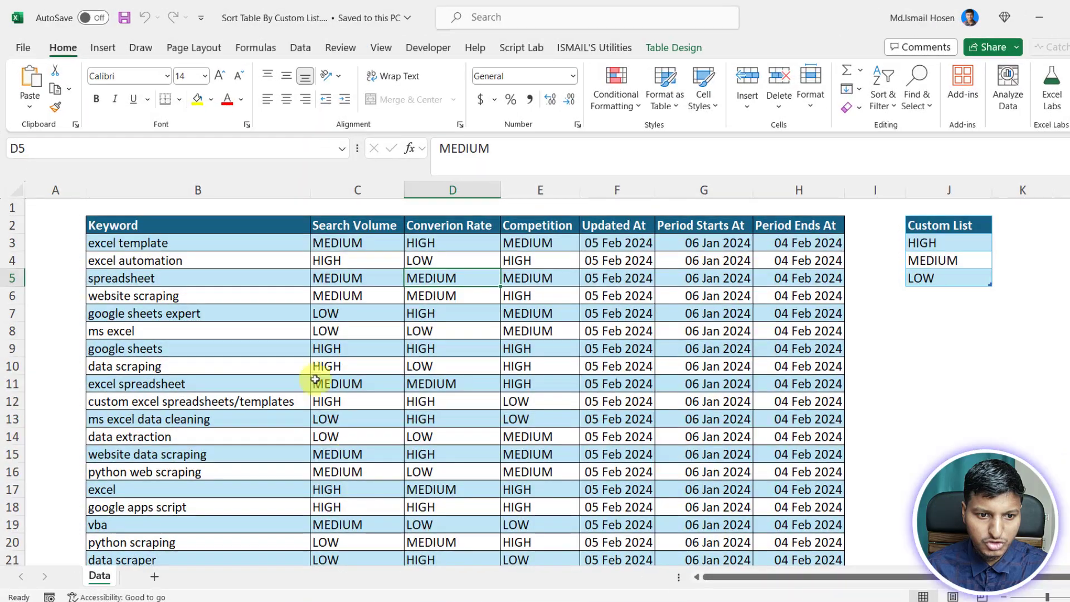
Examine the keyword table's rating columns and headers alongside the HIGH, MEDIUM, LOW order in the Custom List table.
click(255, 240)
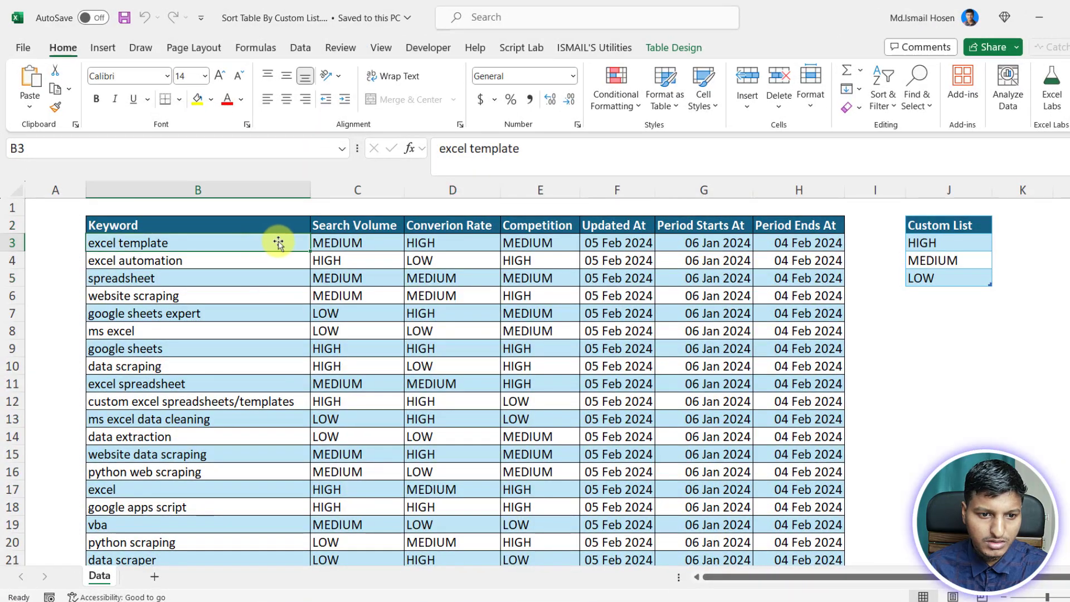
click(330, 243)
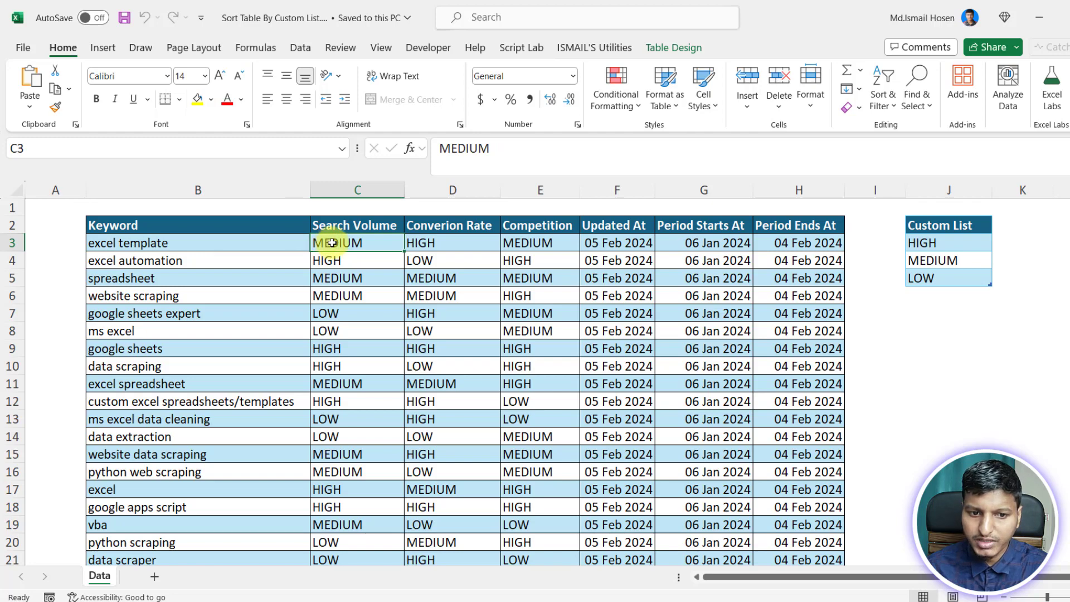
drag(938, 239, 937, 274)
drag(329, 241, 334, 558)
scroll(351, 544, up, 3)
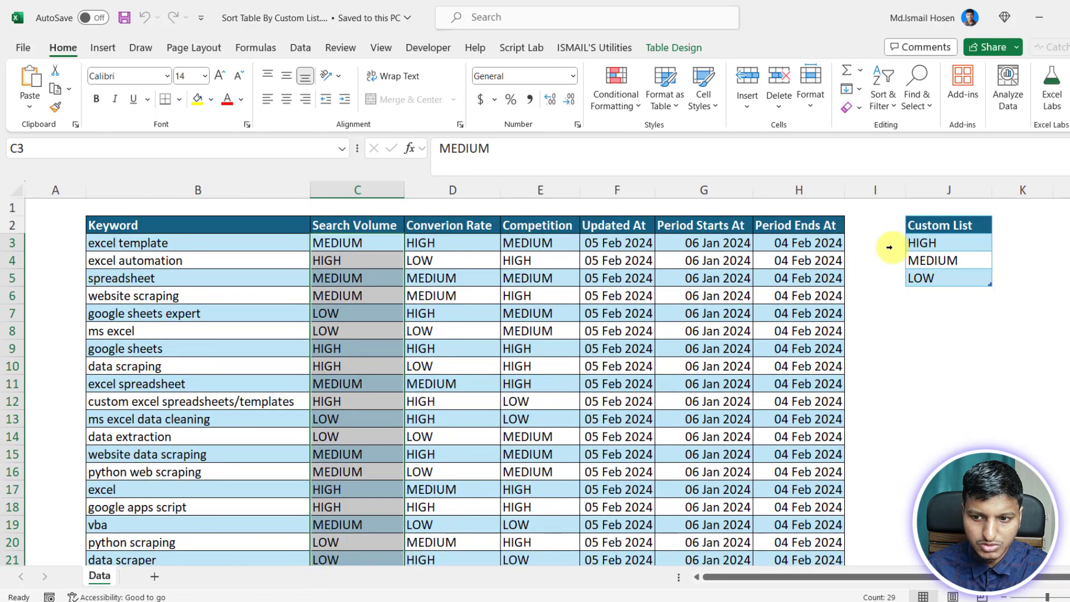
click(910, 244)
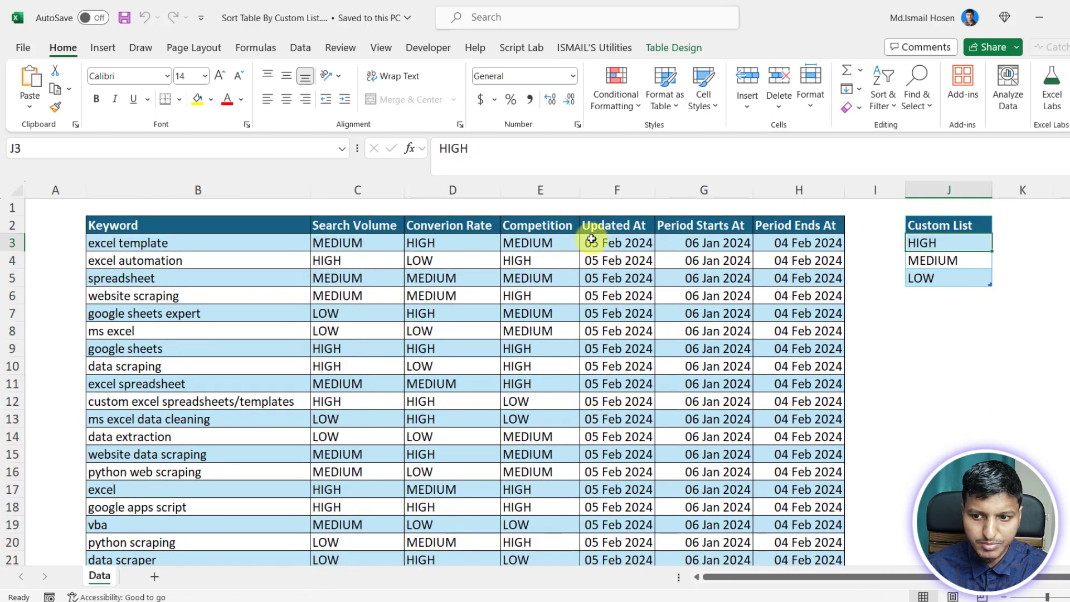
click(340, 240)
click(357, 260)
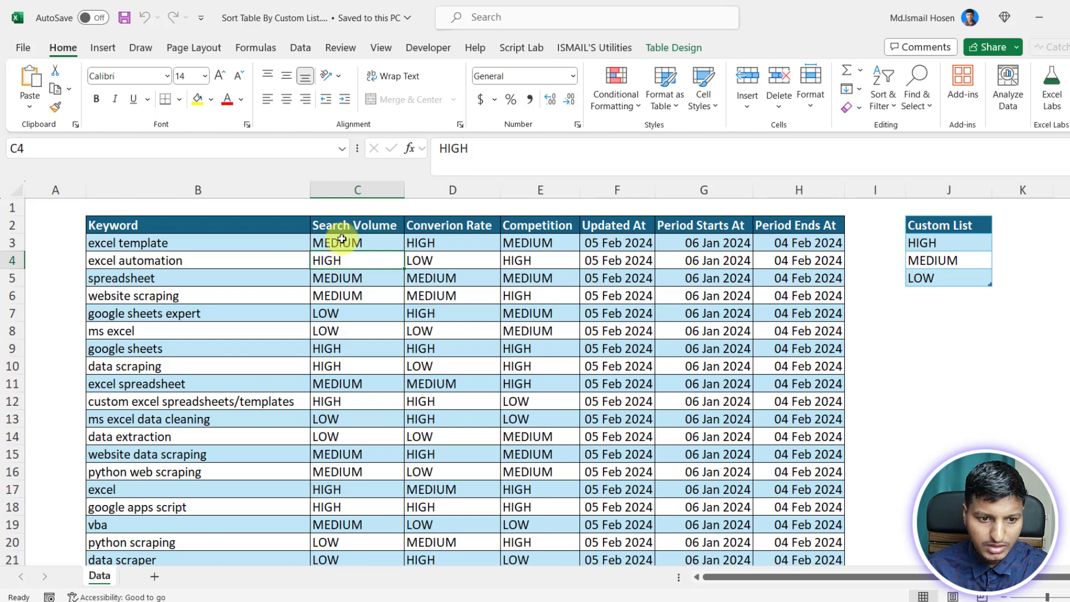
drag(342, 240, 333, 455)
click(960, 260)
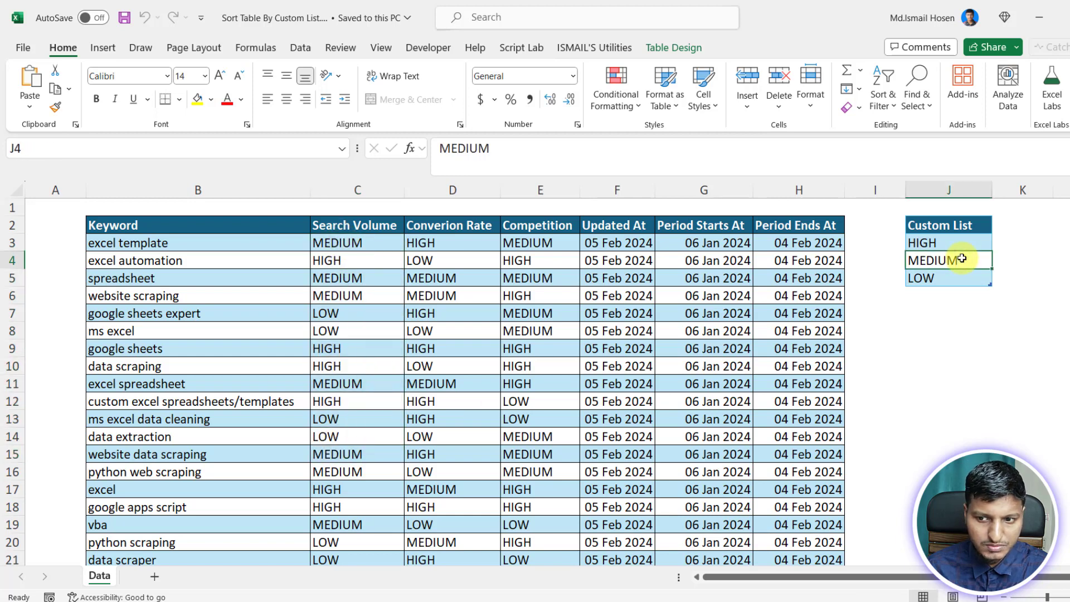
click(957, 277)
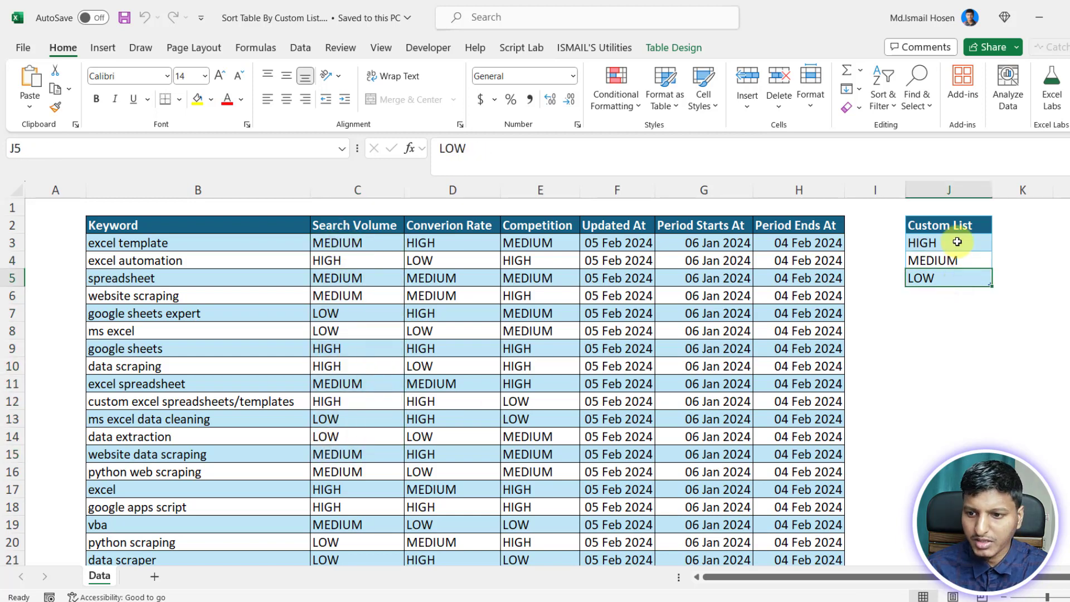
drag(956, 241, 945, 295)
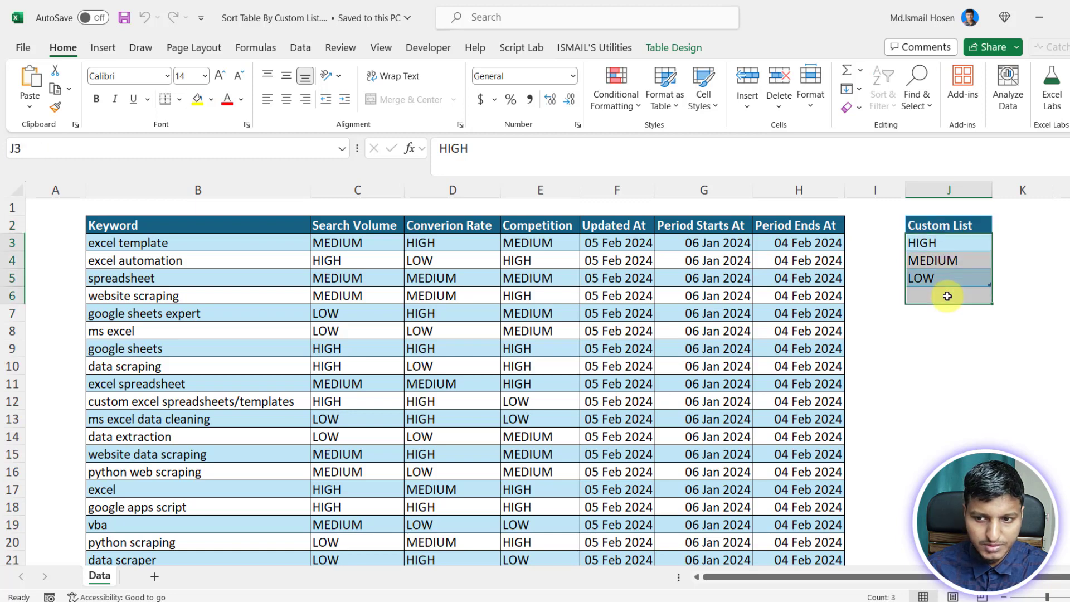
click(948, 365)
click(379, 222)
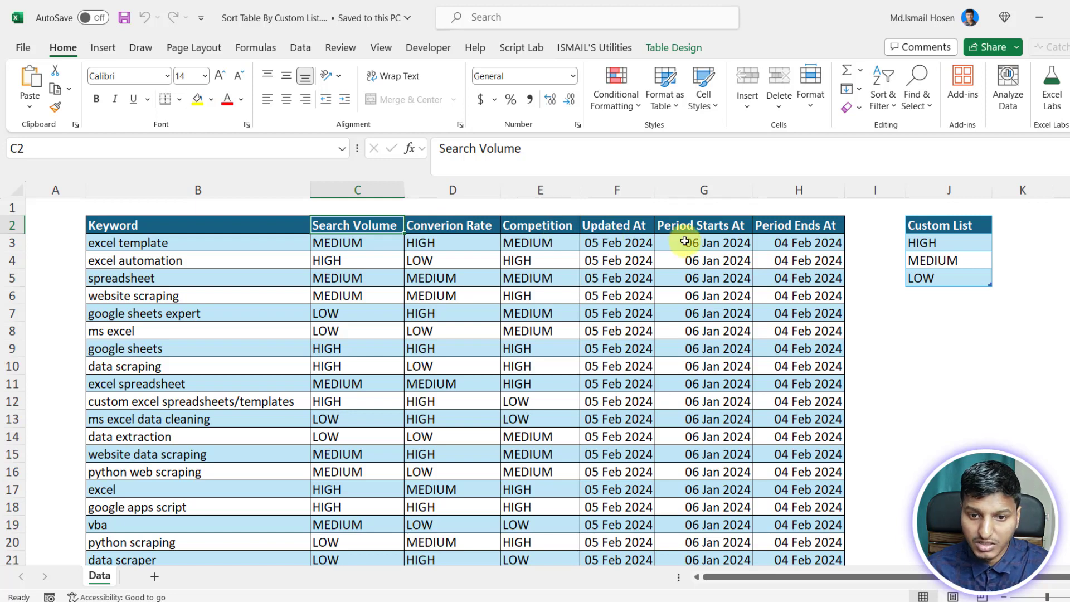
click(463, 224)
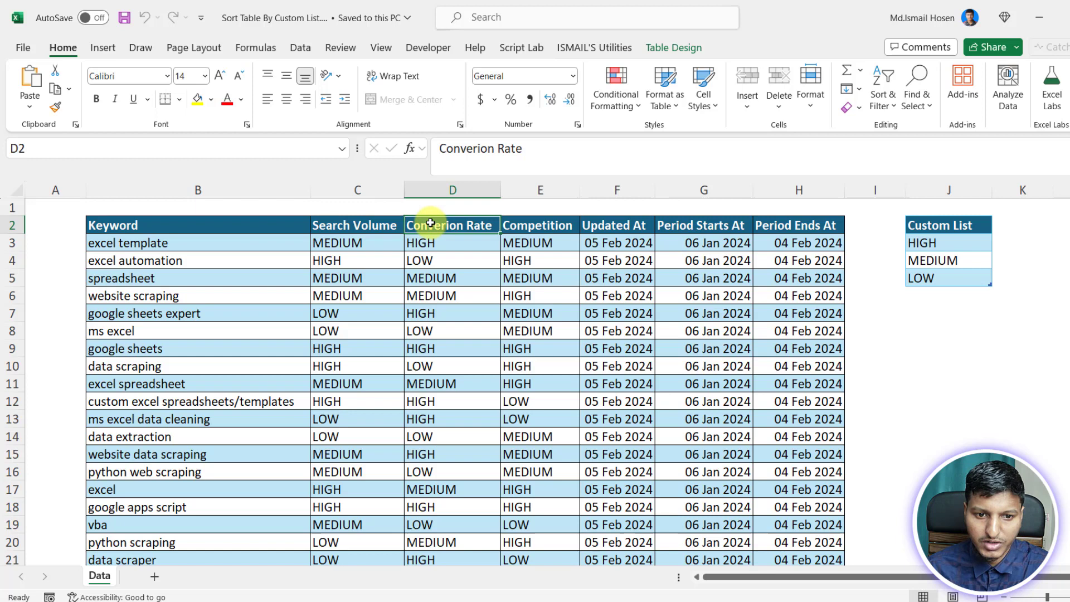
click(385, 225)
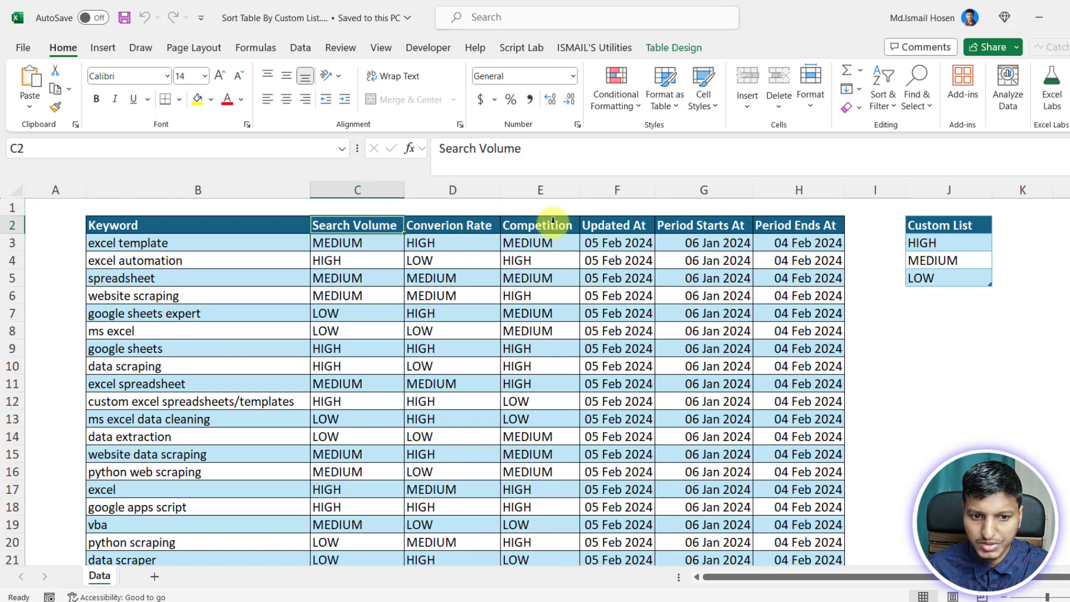
click(629, 223)
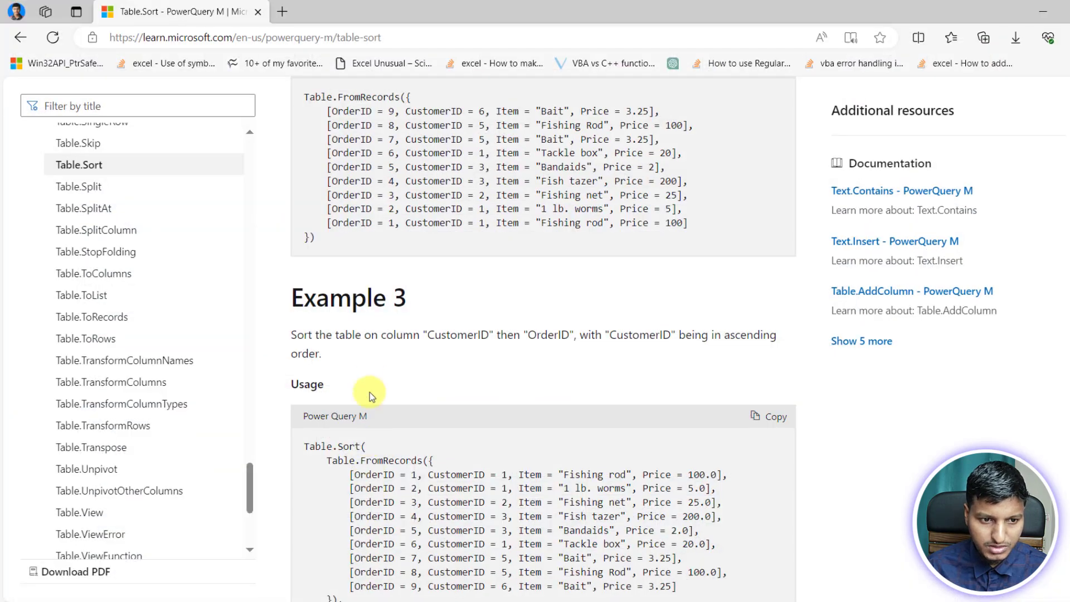
Read the three Table.Sort documentation examples, focusing on the column and order criteria in Examples 2 and 3.
scroll(372, 391, up, 15)
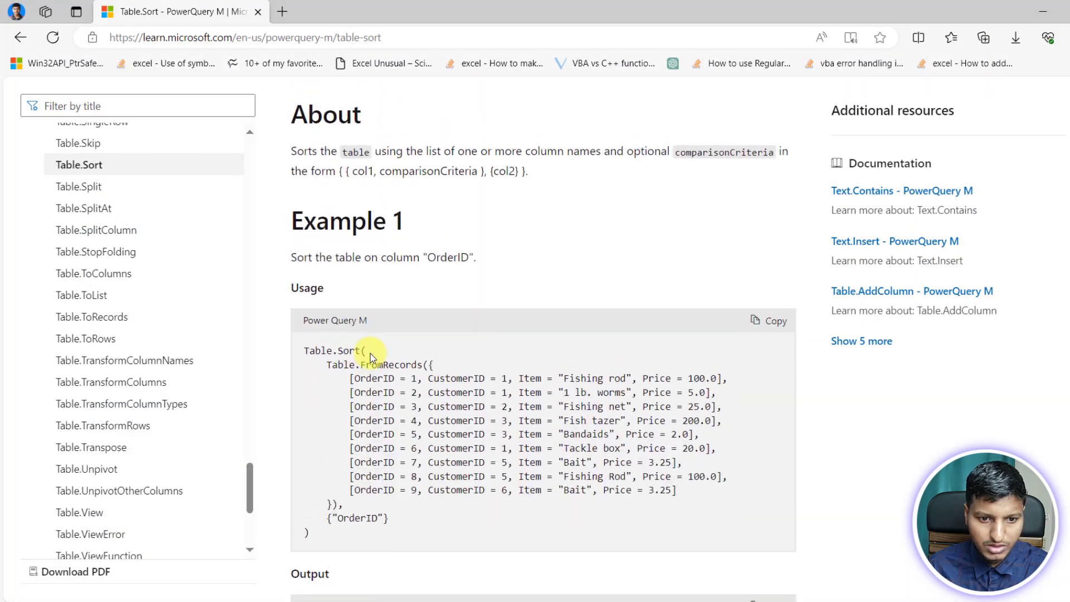
scroll(370, 353, up, 5)
scroll(370, 354, down, 7)
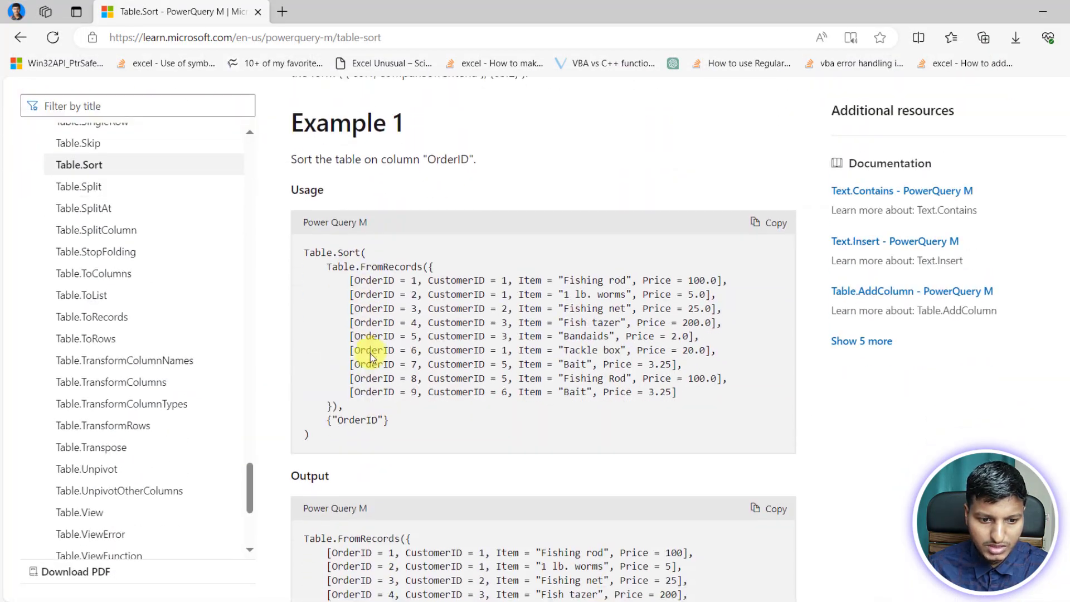
scroll(371, 357, down, 5)
scroll(372, 353, down, 10)
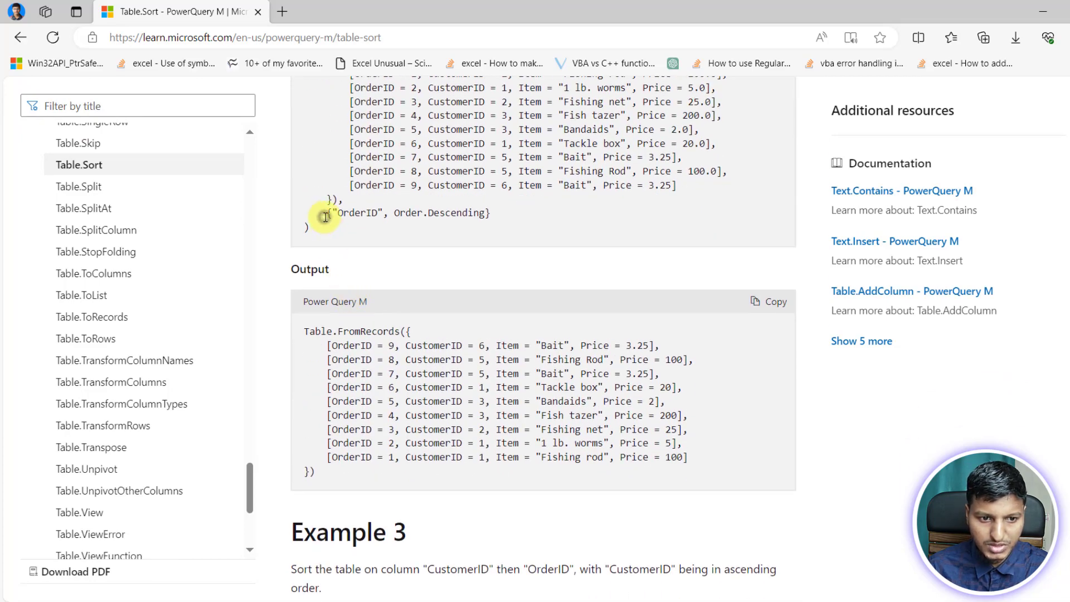
drag(326, 216, 501, 215)
scroll(502, 217, down, 10)
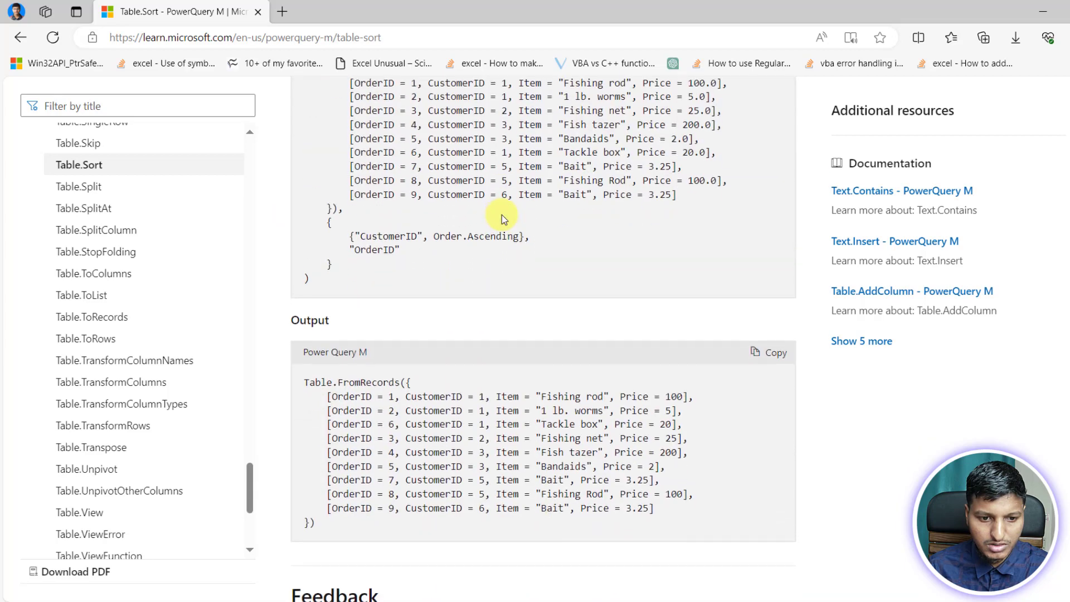
drag(349, 231, 526, 231)
drag(350, 246, 394, 245)
scroll(539, 271, down, 3)
scroll(539, 271, up, 15)
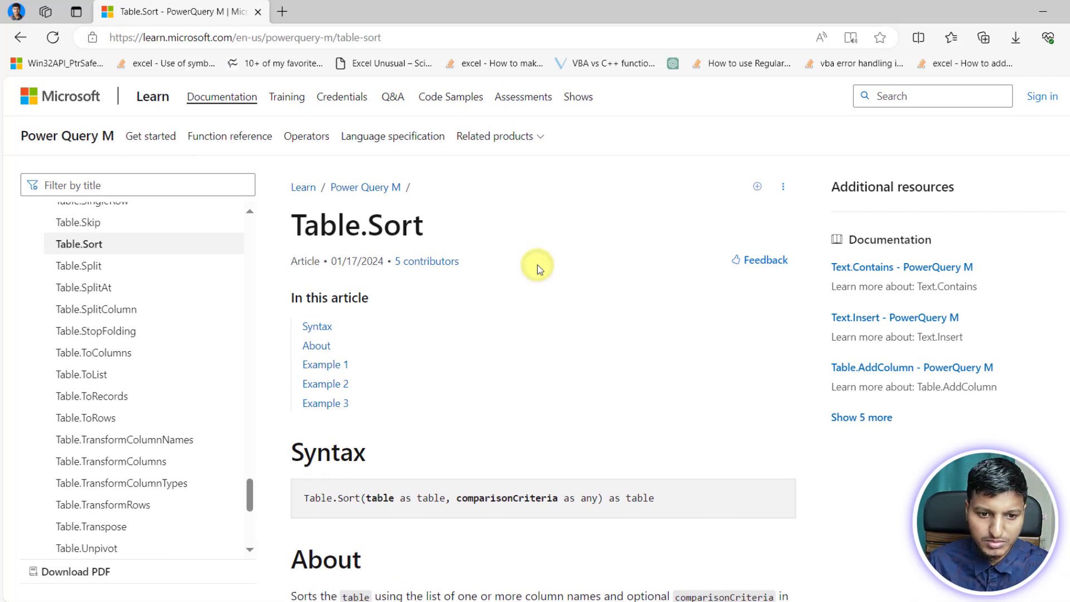
Review the Table.Sort syntax and About section, focusing on the table and comparisonCriteria arguments and the column list form.
scroll(536, 253, down, 7)
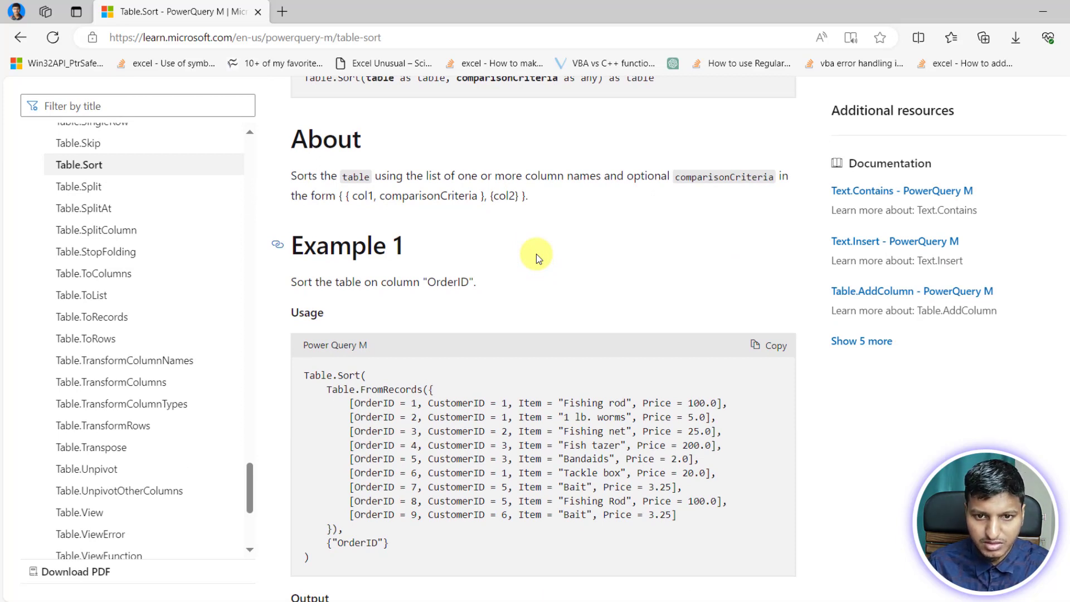
scroll(536, 253, up, 2)
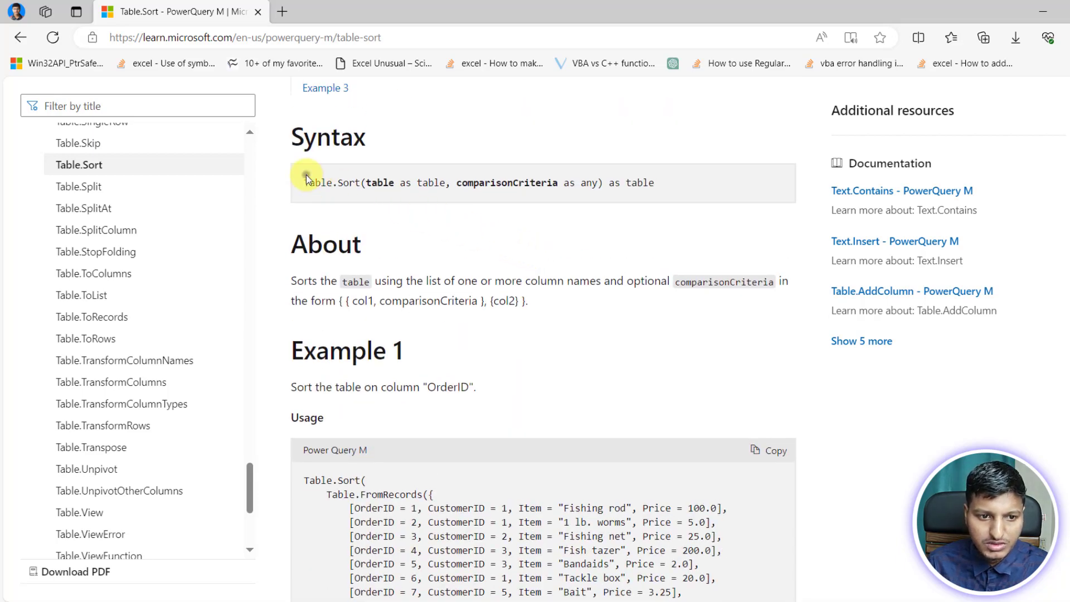
drag(304, 182, 516, 182)
click(354, 179)
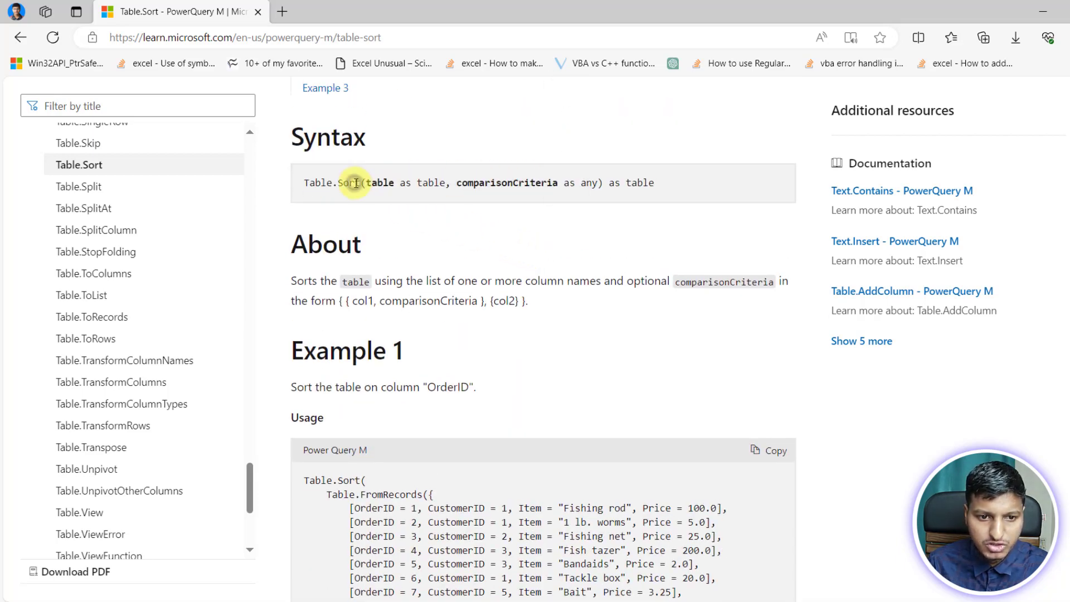
double_click(425, 182)
double_click(375, 180)
double_click(532, 182)
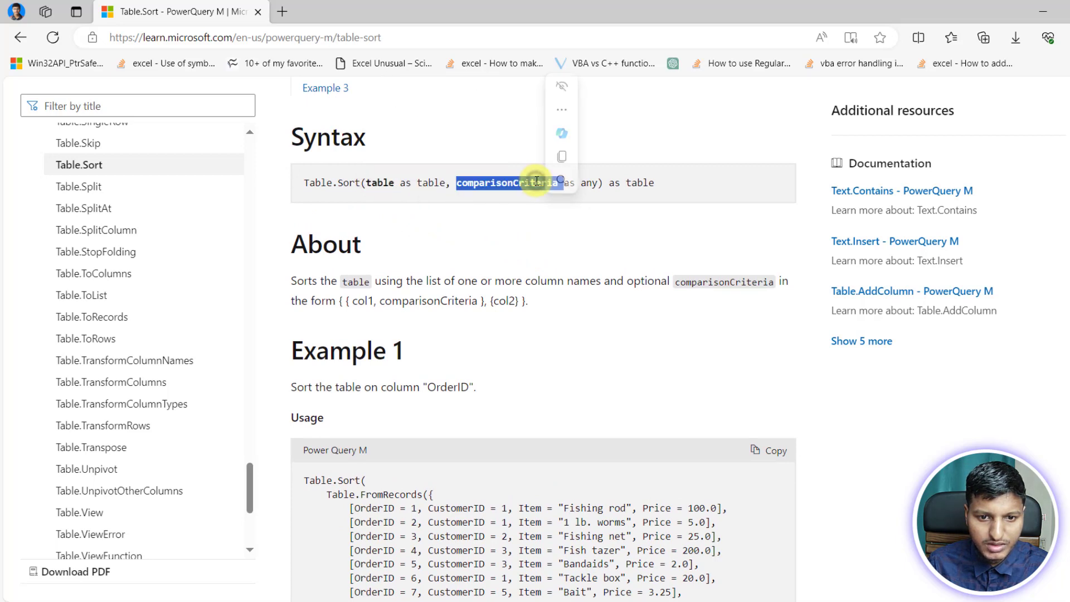
click(697, 193)
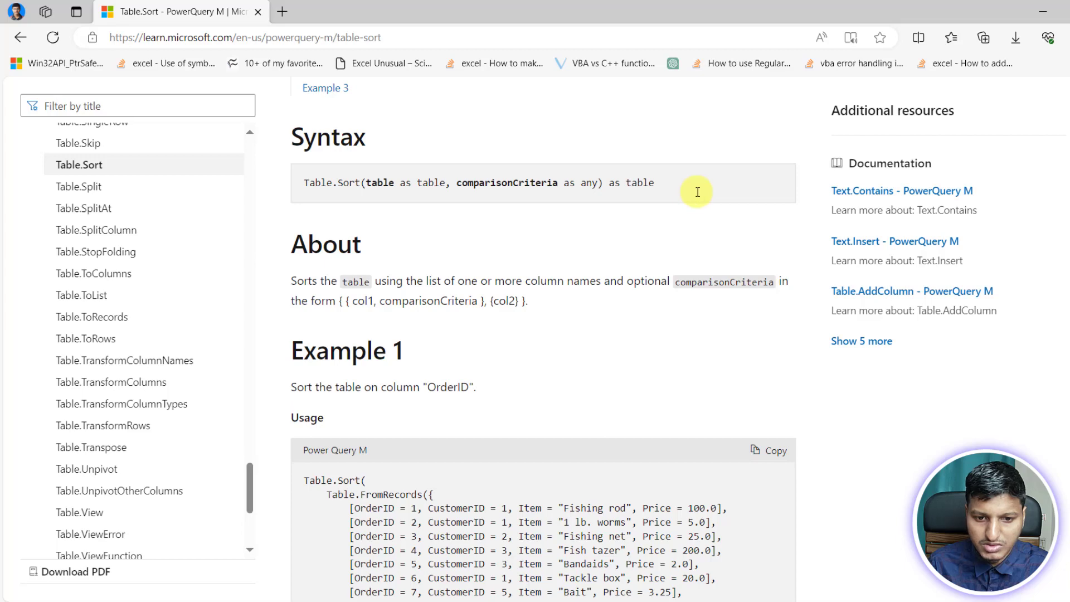
double_click(696, 283)
click(332, 301)
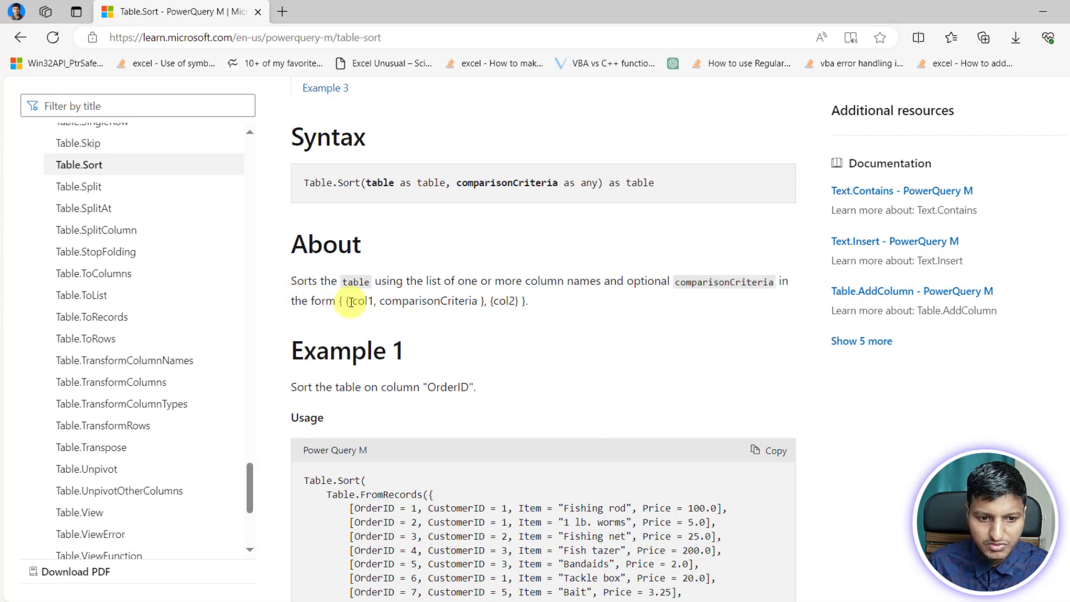
drag(349, 301, 382, 300)
click(402, 301)
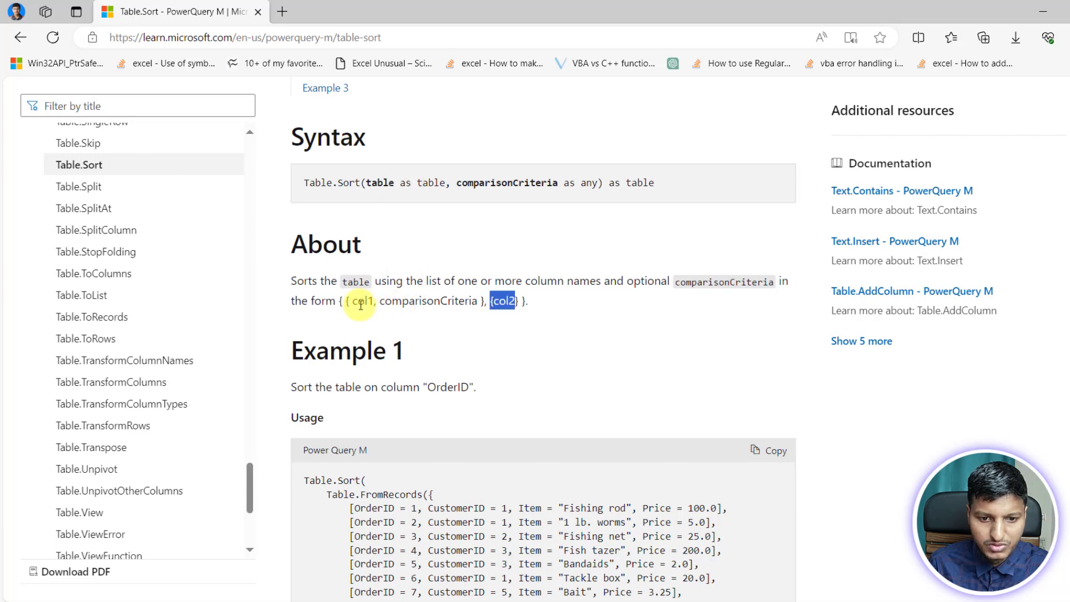
scroll(414, 304, down, 8)
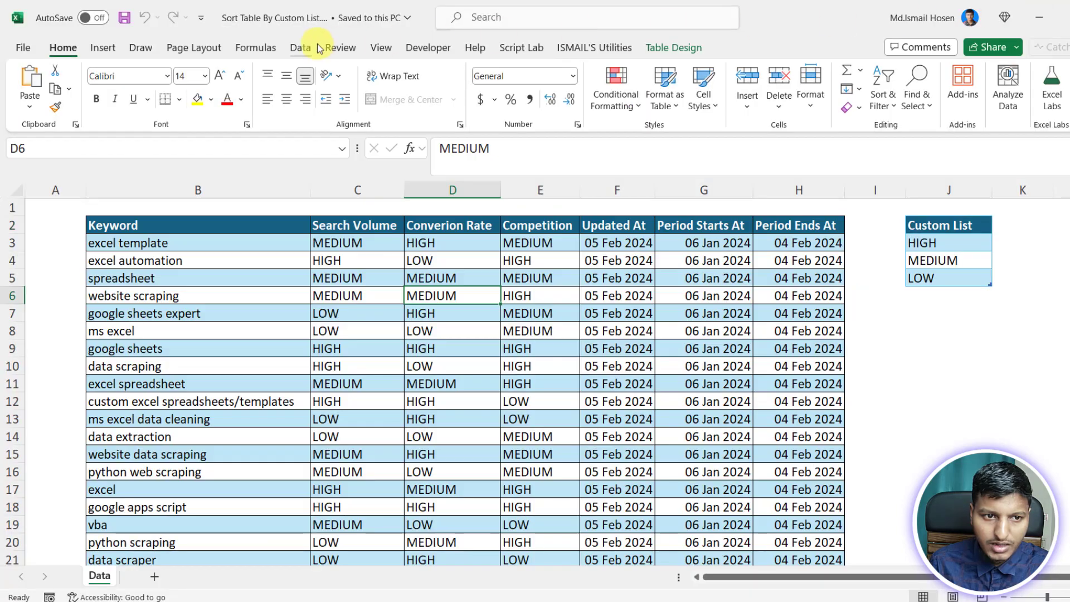
Show the Excel workbook's existing queries and connections beside the keyword table.
click(304, 47)
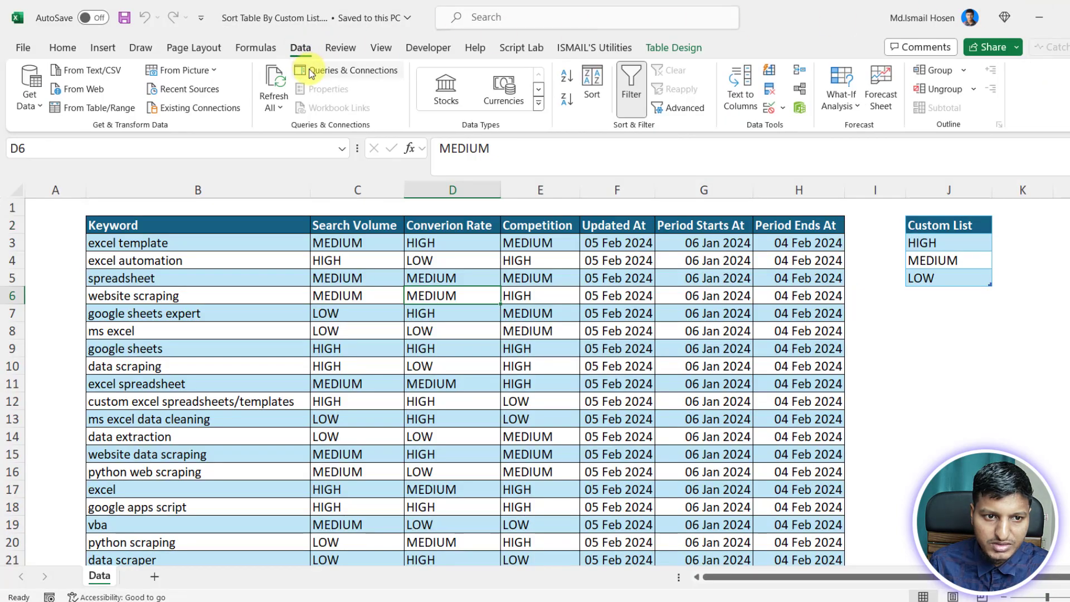
click(309, 69)
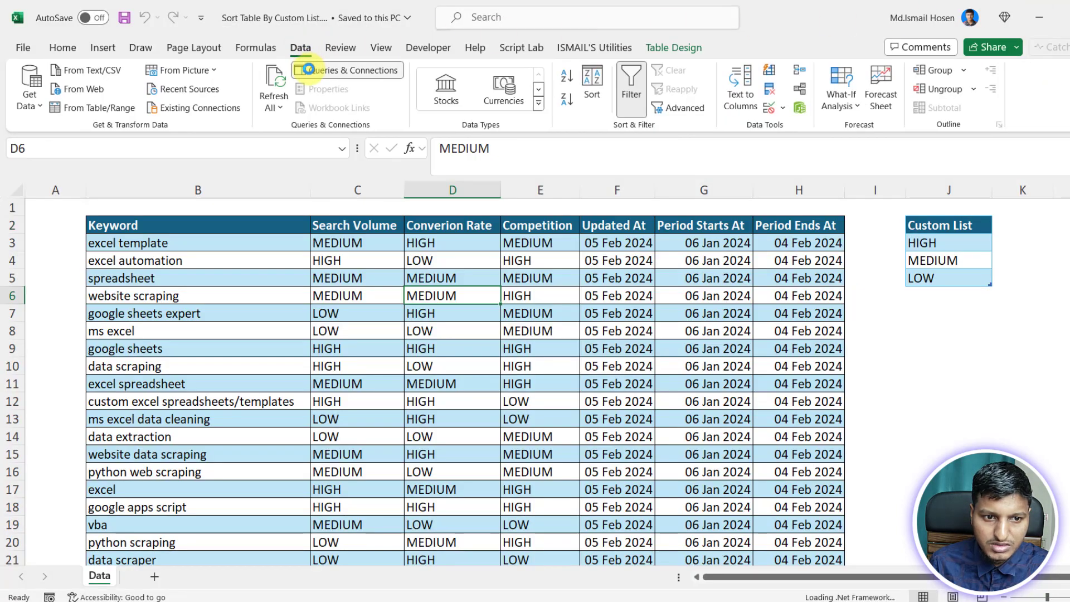
click(236, 281)
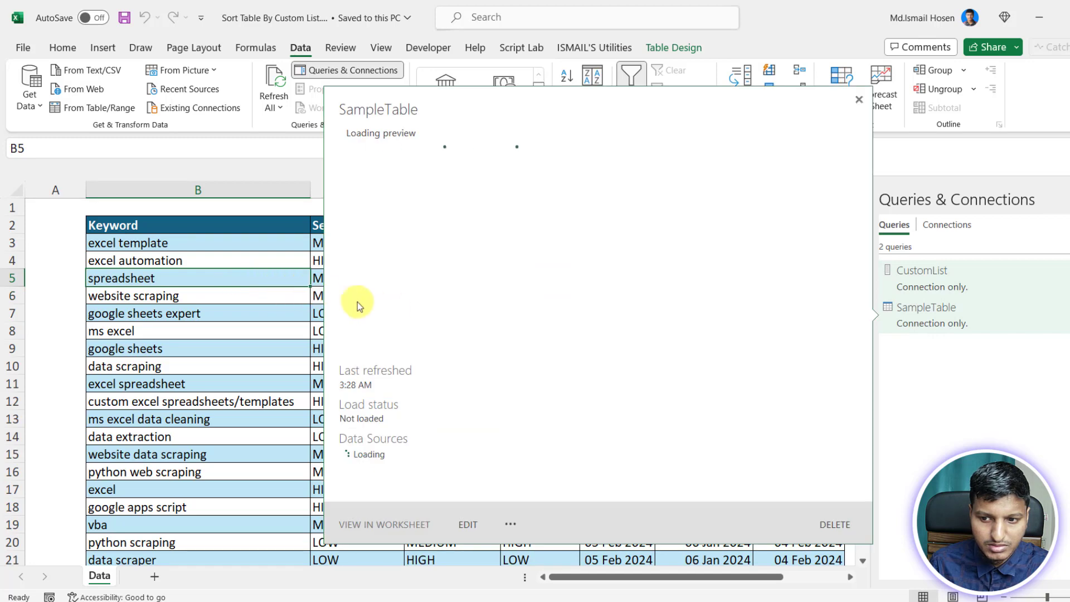
click(513, 330)
key(Right)
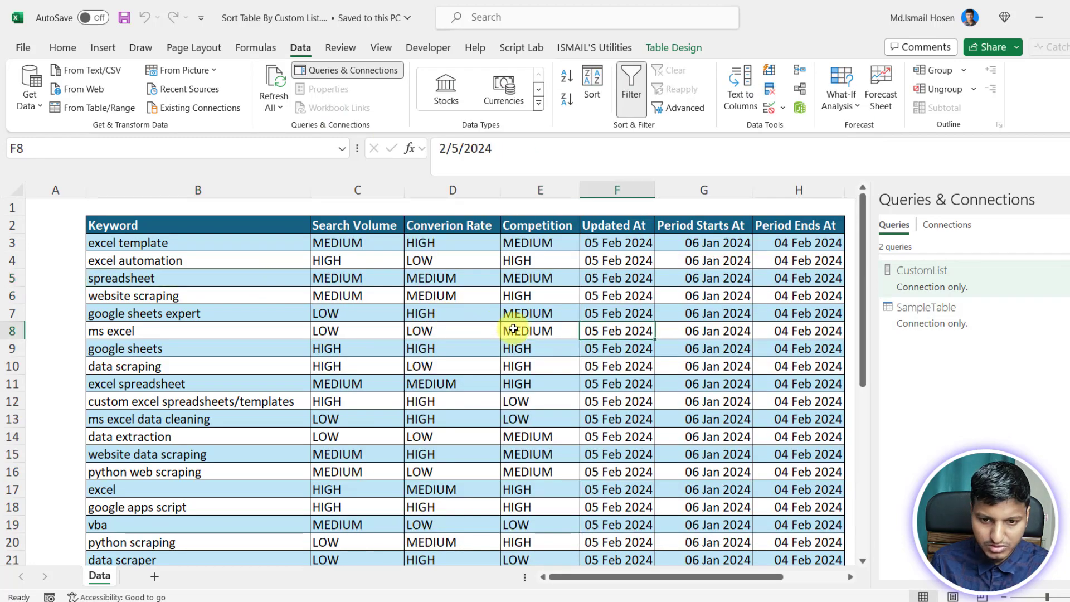
Load the keyword table into the Power Query Editor as a query from its table range.
click(391, 365)
key(alt+a)
key(p)
key(t)
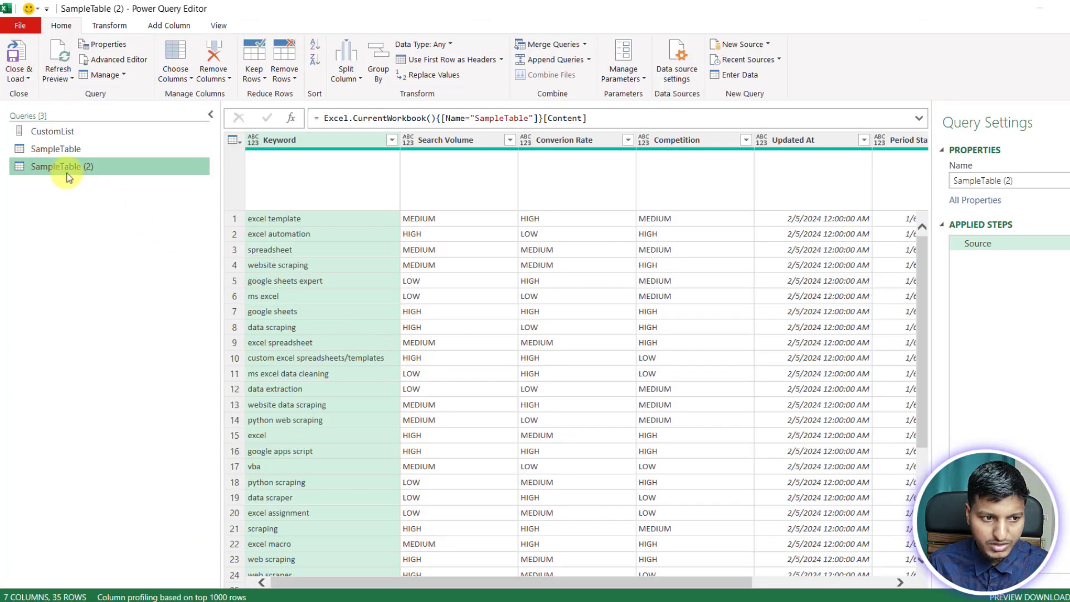
Delete the duplicate query SampleTable (2).
right_click(60, 169)
click(82, 213)
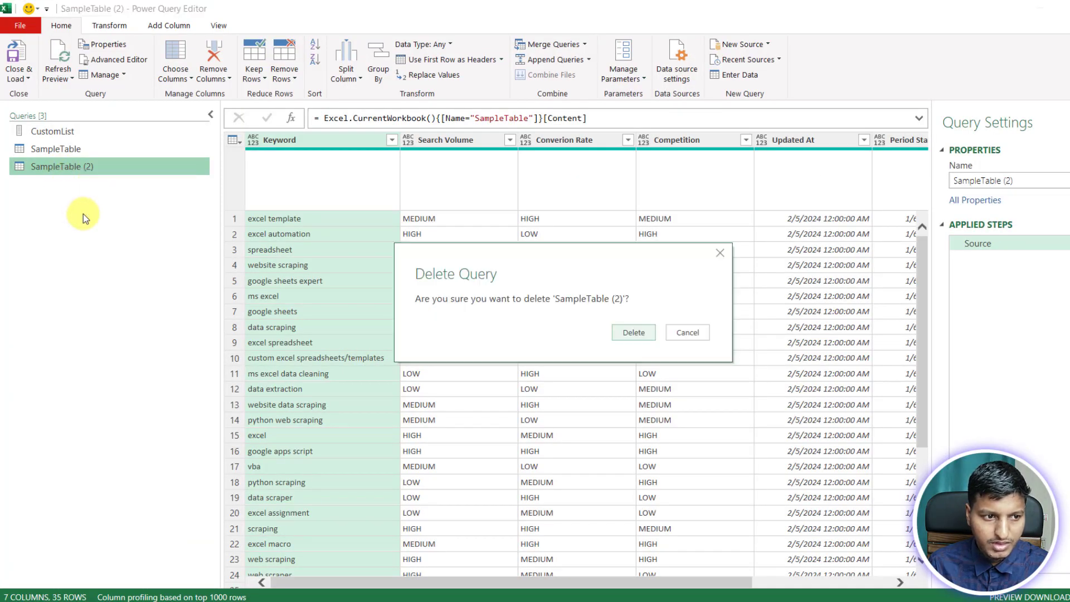
click(647, 334)
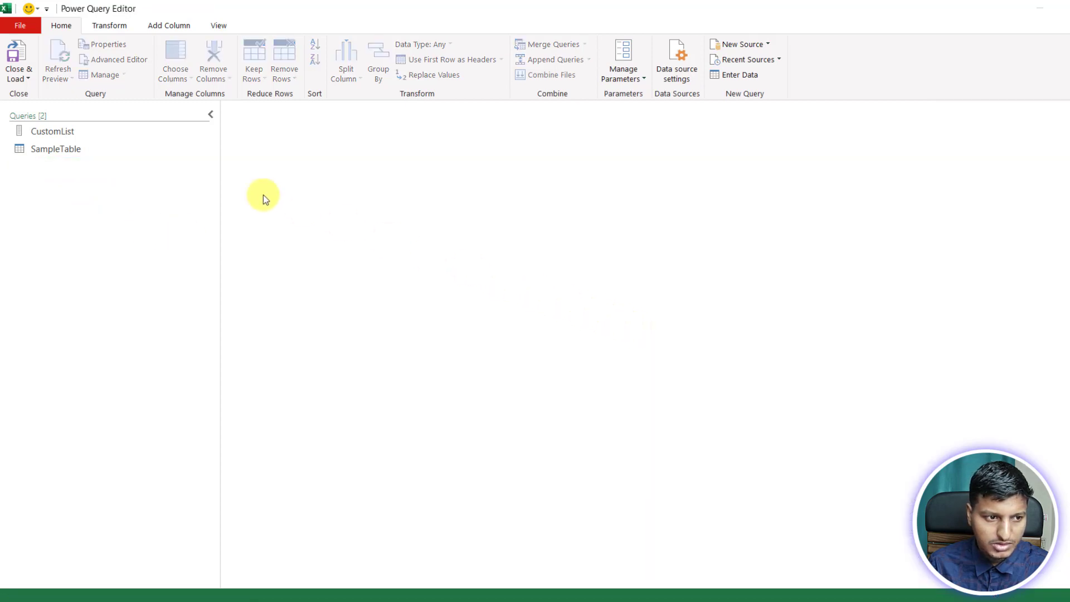
Review the CustomList query's Source and Navigation steps, including how the Custom List column is turned into a list.
click(83, 134)
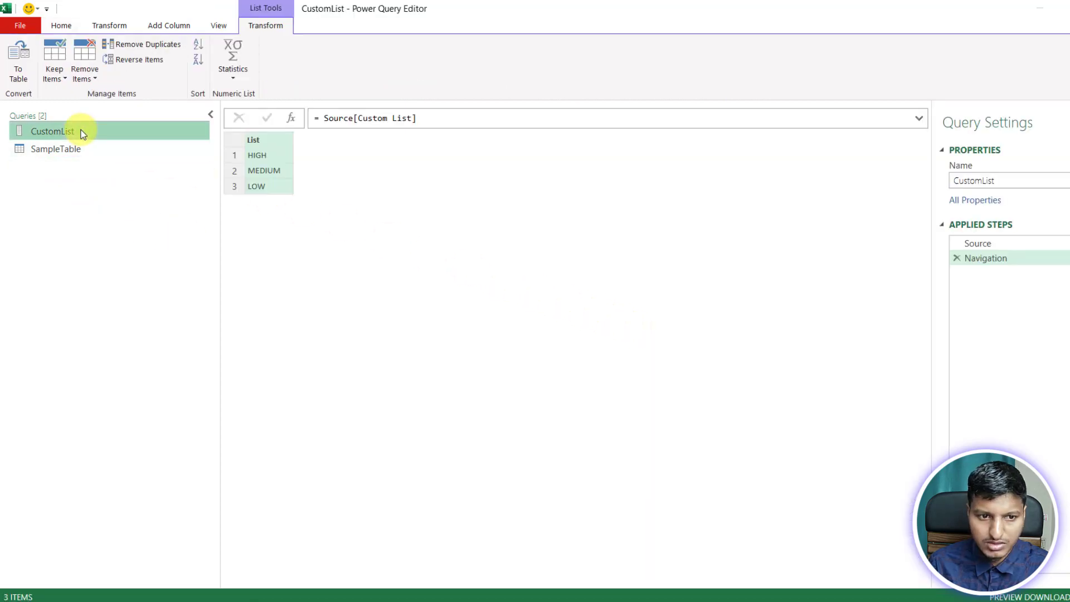
click(978, 243)
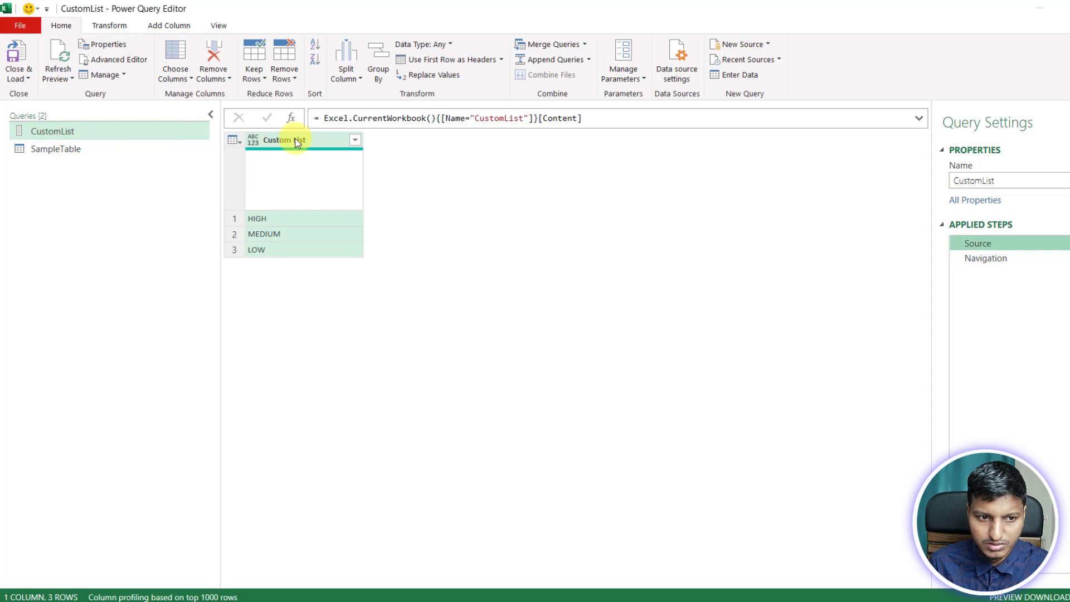
right_click(297, 143)
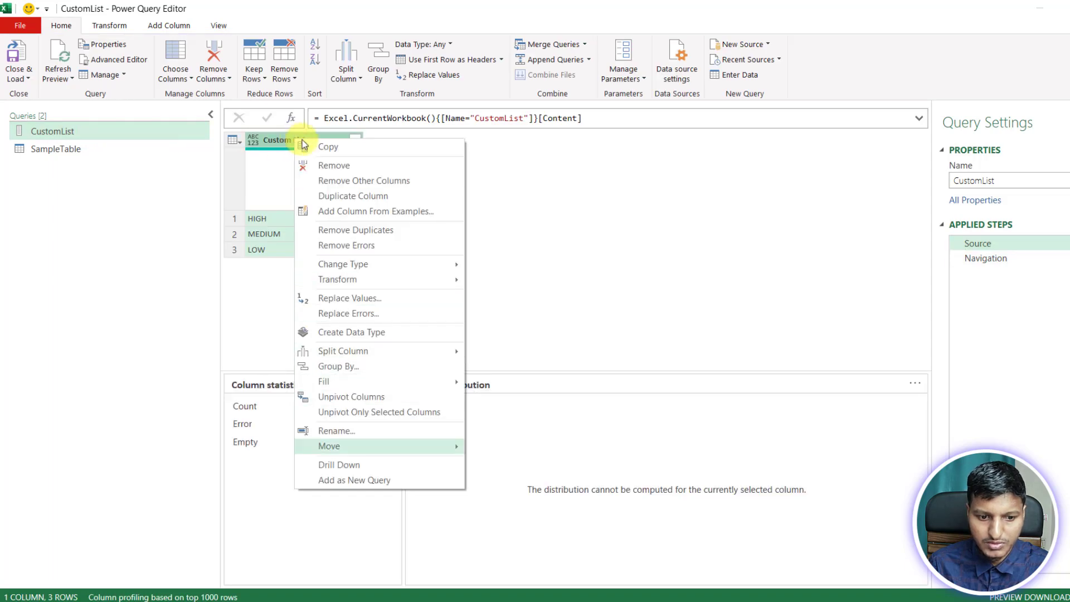
click(981, 257)
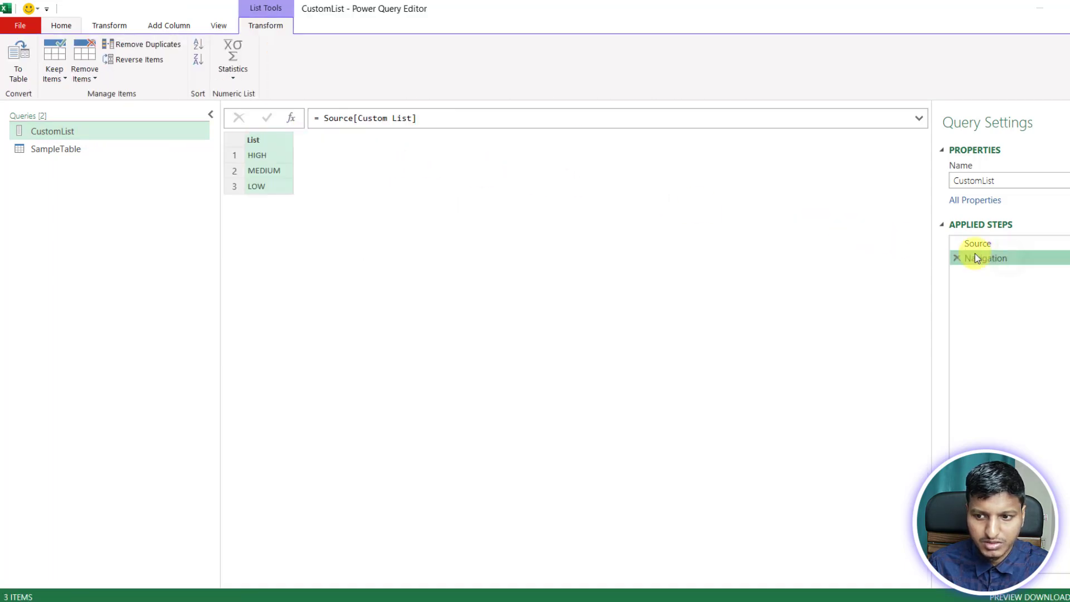
Create a reference query from SampleTable and name it OneColCustomSort.
click(53, 148)
right_click(52, 146)
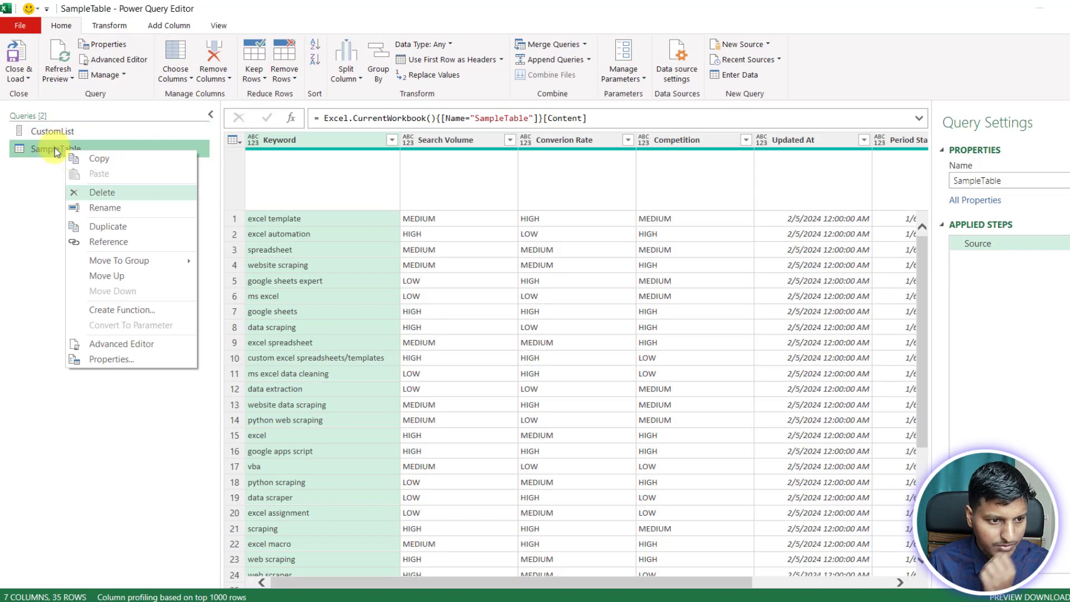
click(110, 242)
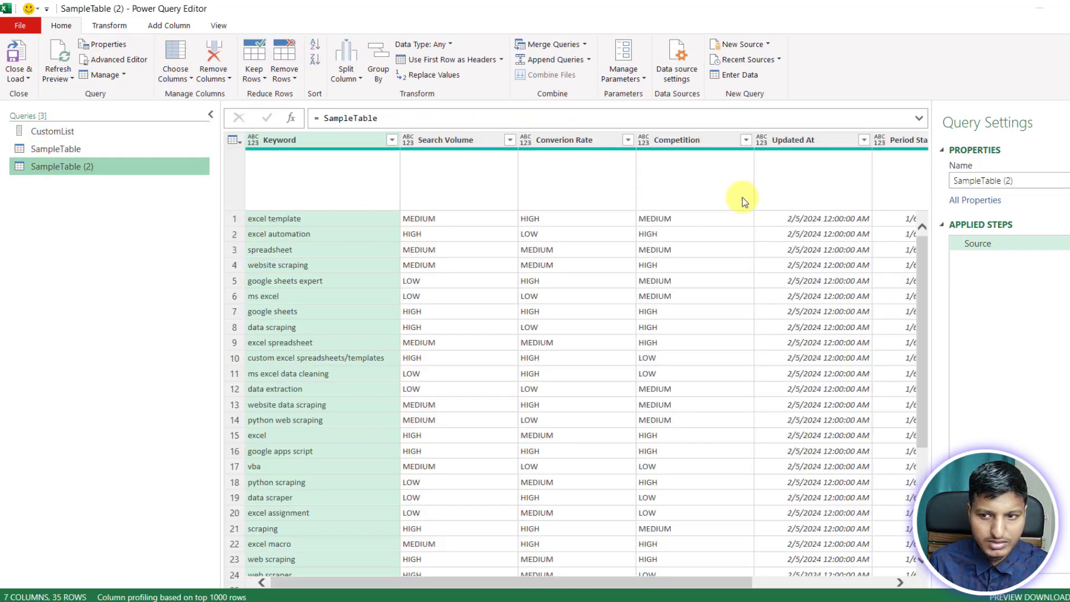
click(1040, 178)
text(One)
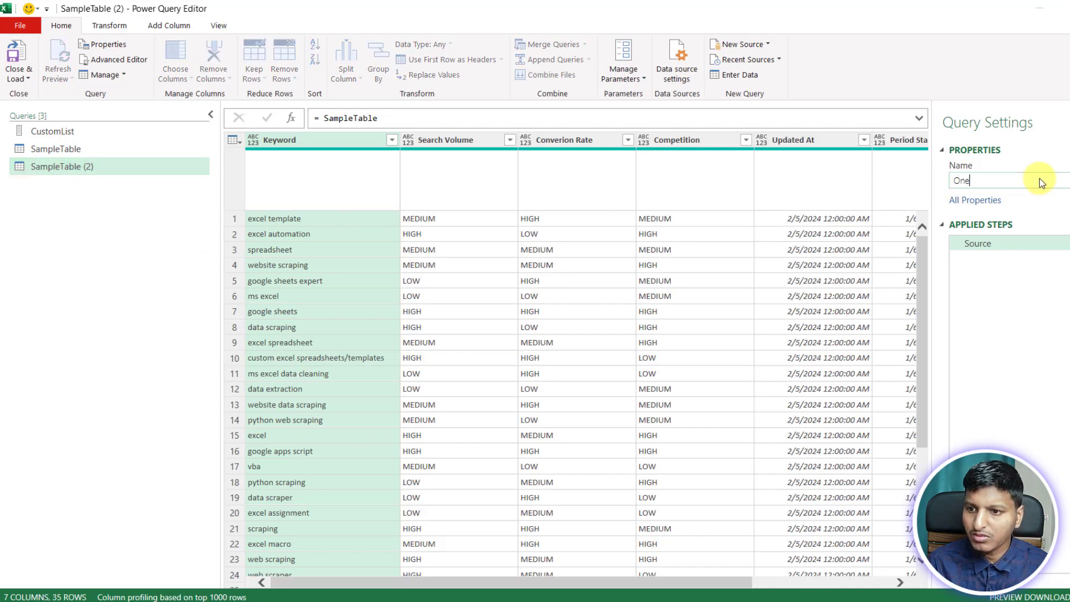
text(ColCustom)
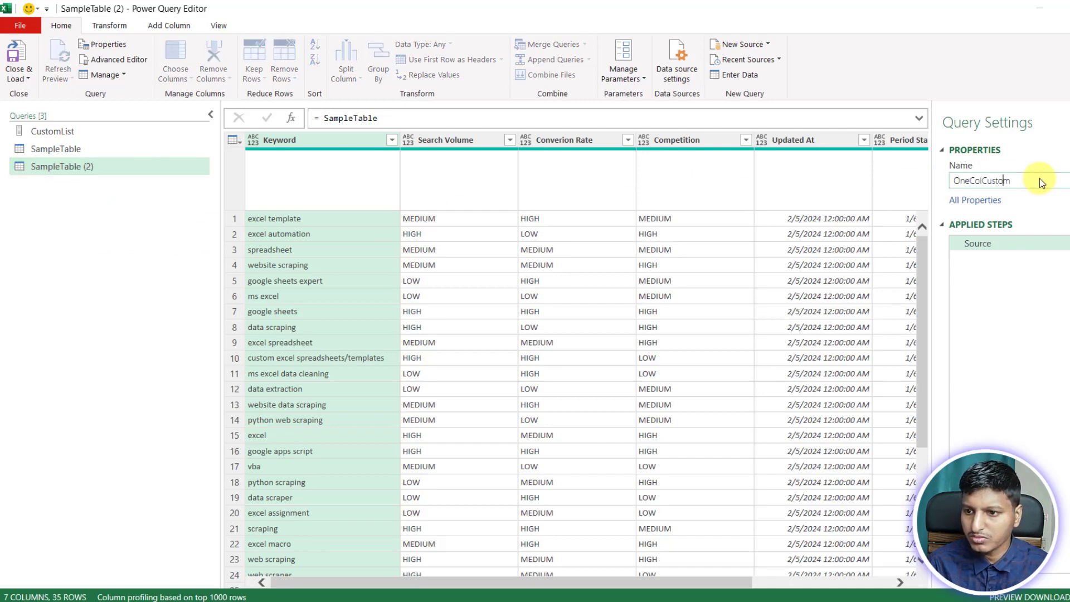
text(Sort)
key(Return)
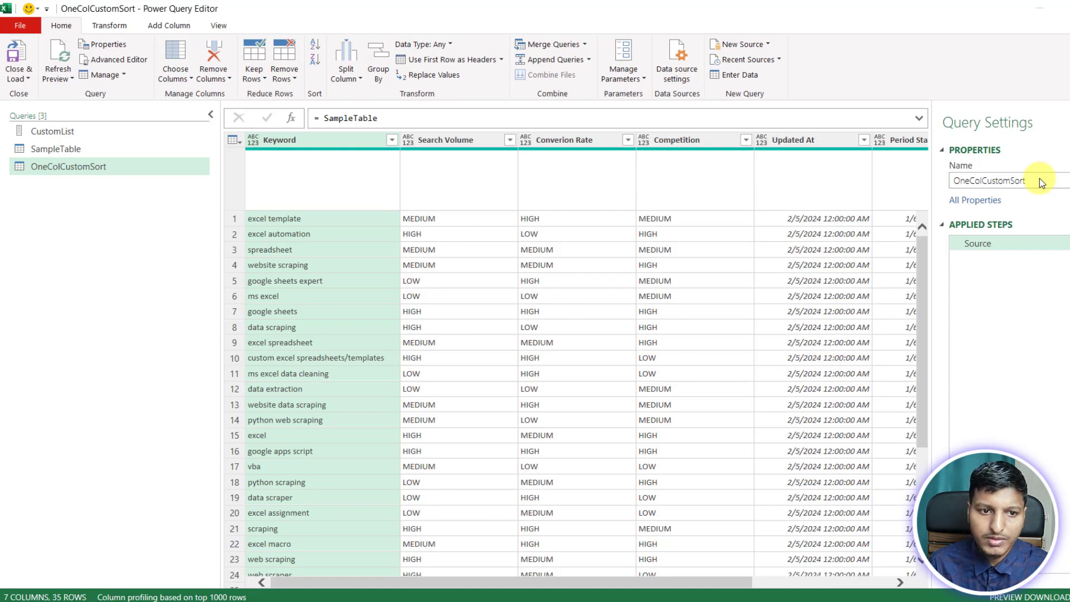
Add a custom step to OneColCustomSort and begin its formula with Table.Sort, passing Source as the table argument.
click(468, 141)
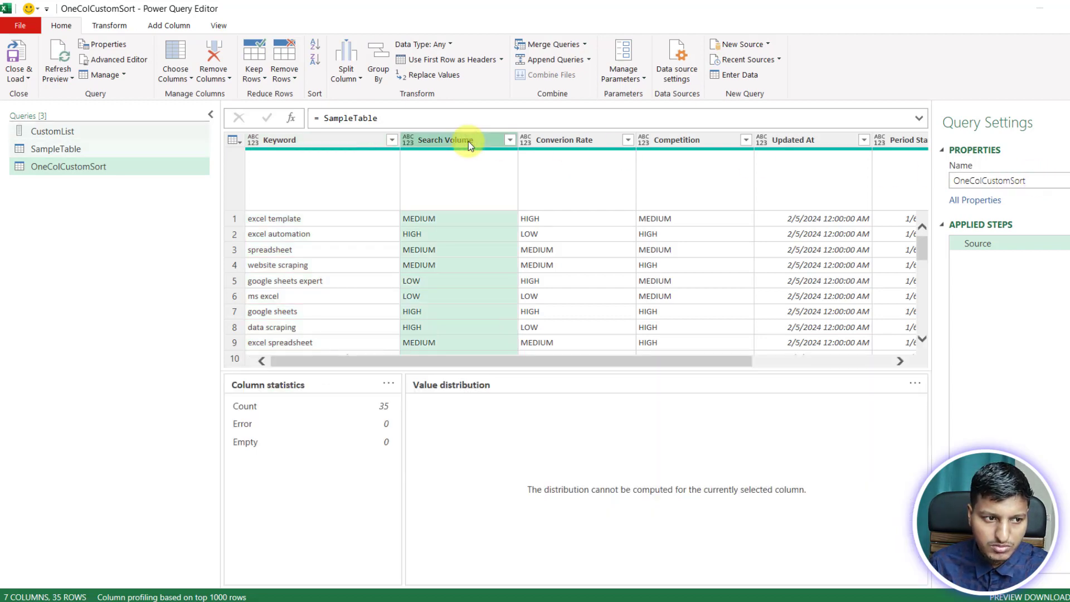
click(77, 134)
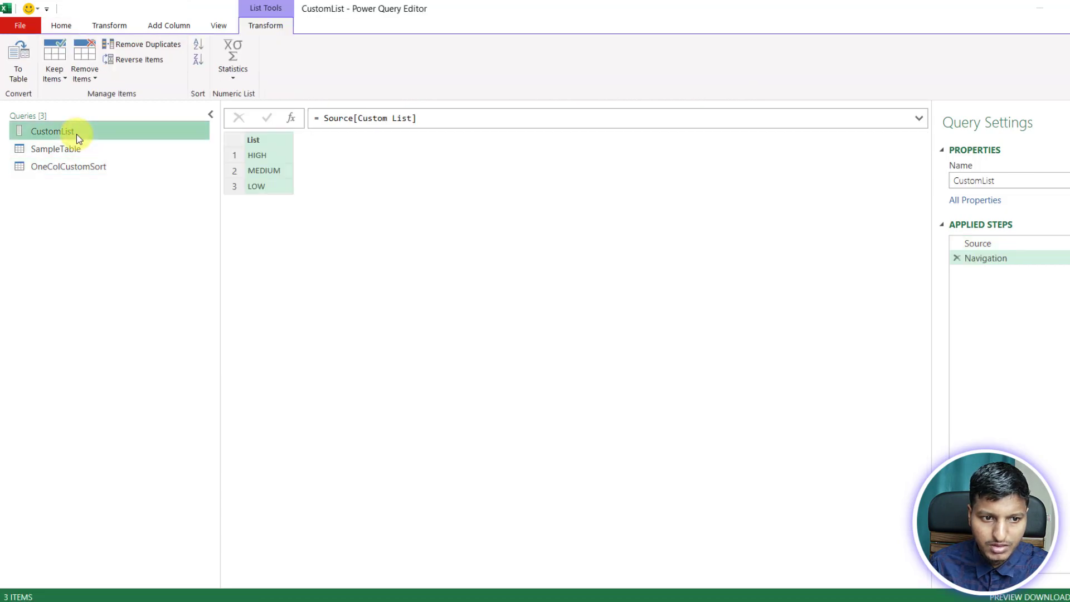
click(95, 169)
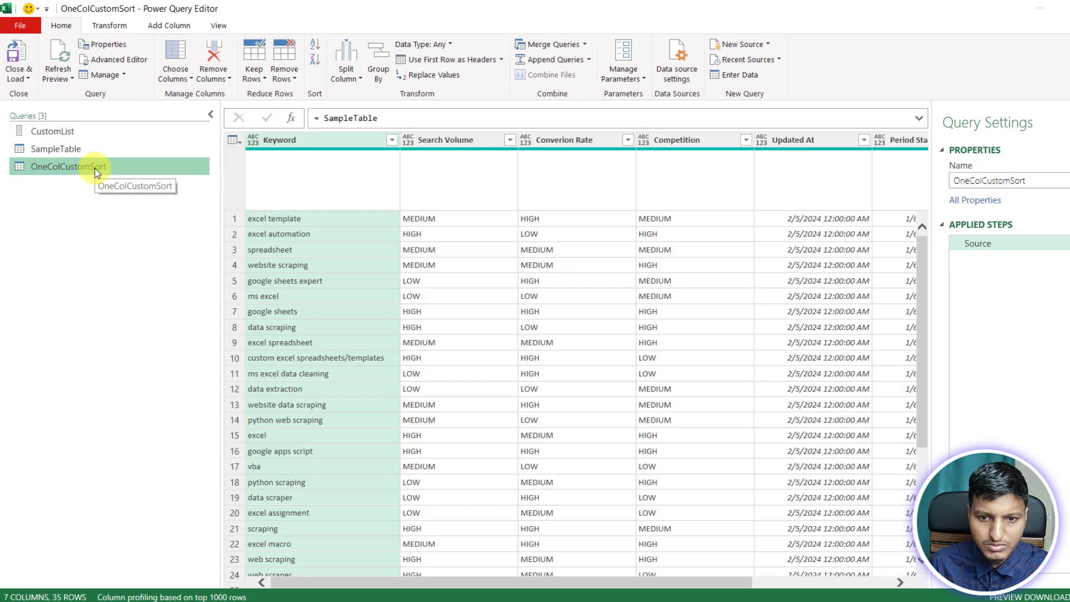
click(290, 119)
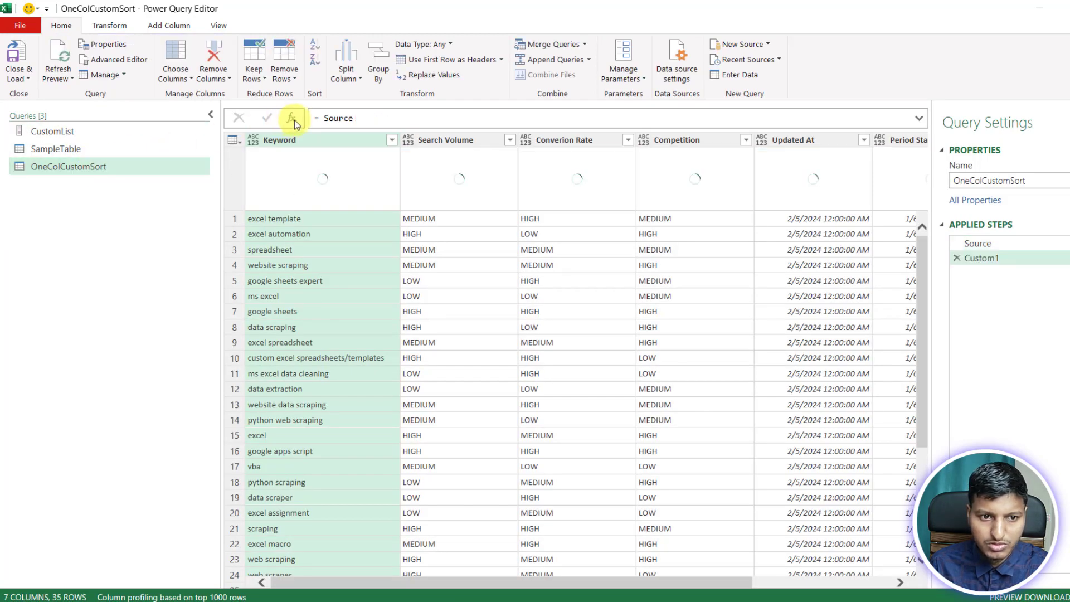
click(321, 118)
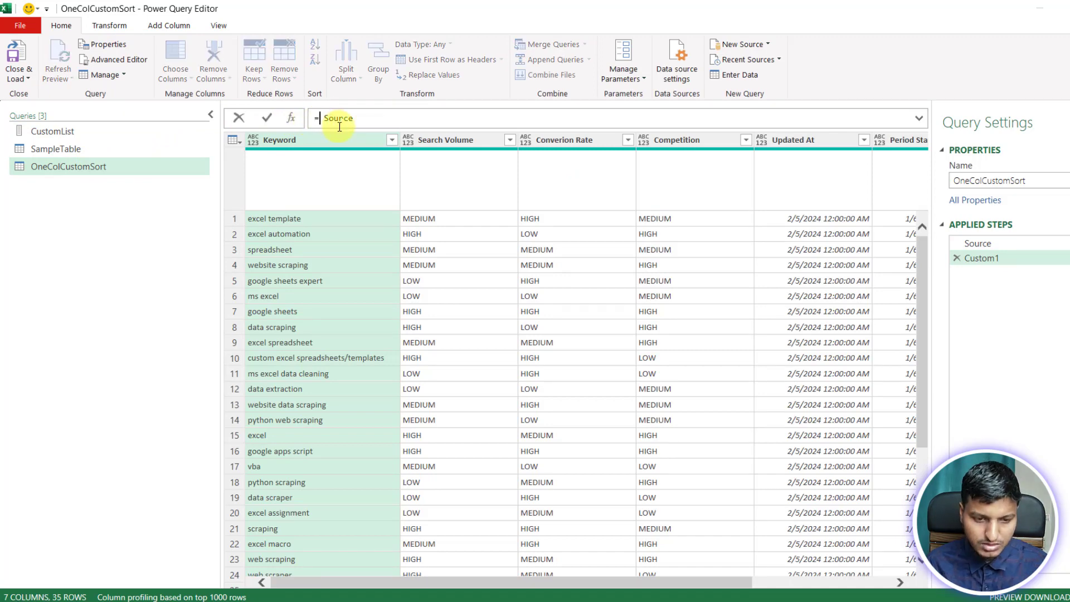
text(ts)
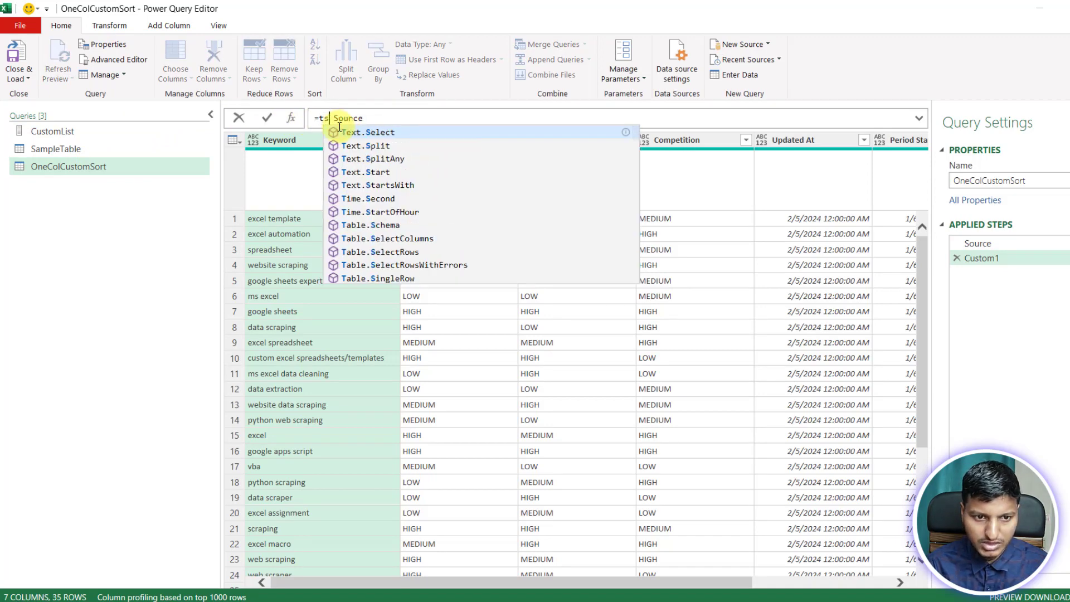
text(or)
key(Tab)
text(()
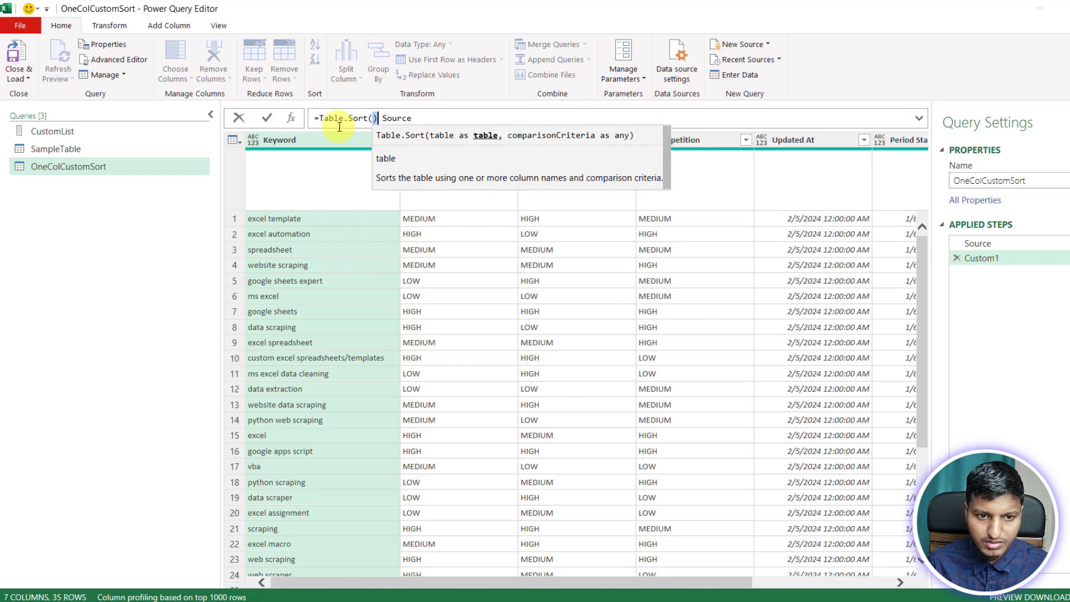
key(Delete)
key(Delete)
text(,)
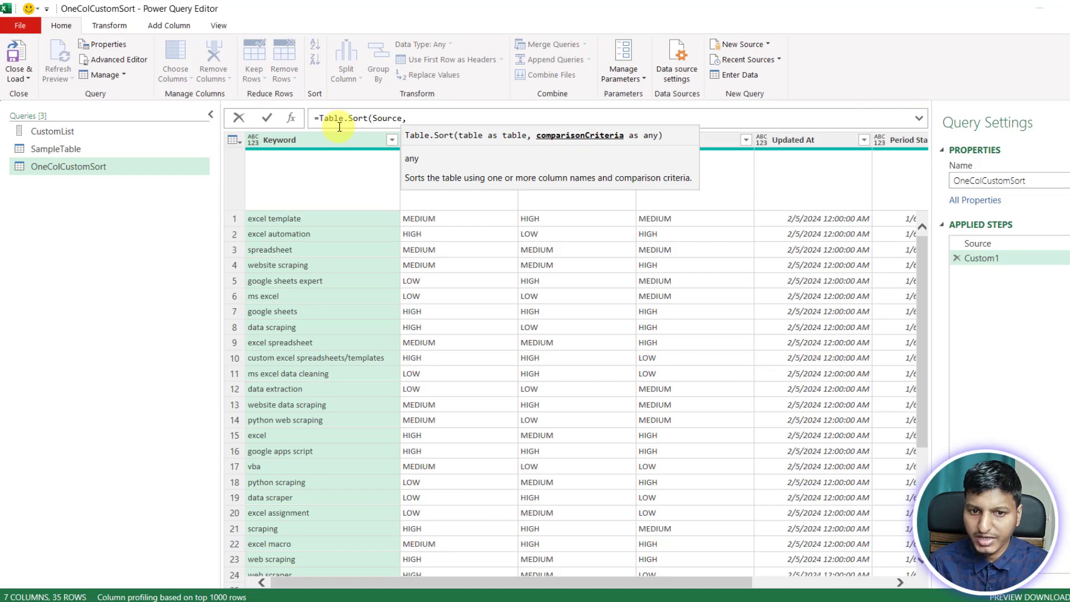
Complete the Table.Sort formula with the comparison criteria {each List.PositionOf(CustomList,[Search Volume])} and apply it.
text({each lp)
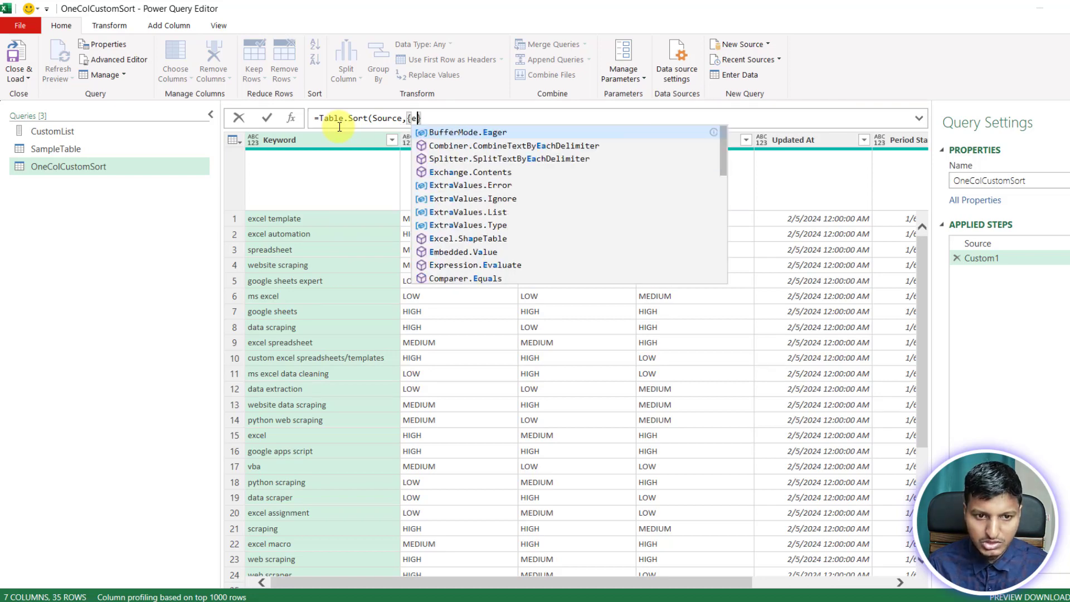
text(o)
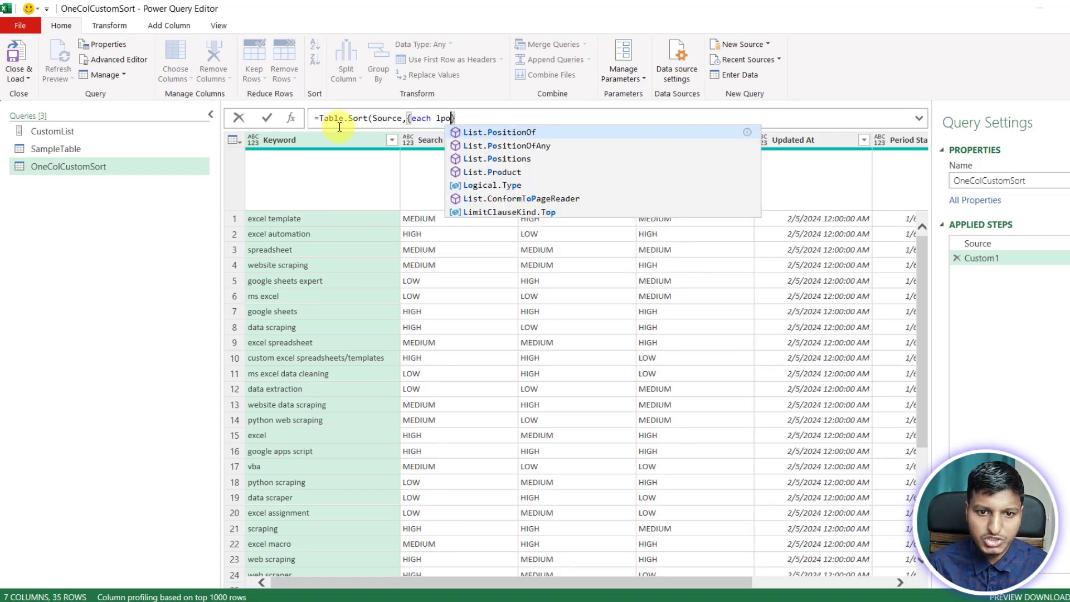
key(Tab)
text((cust)
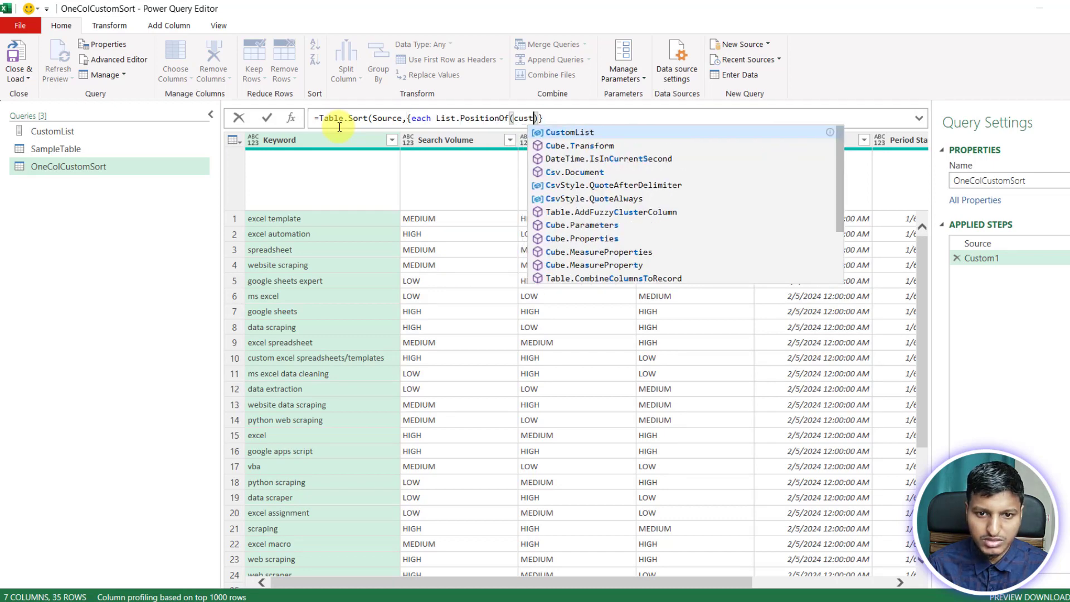
key(Tab)
text(,[)
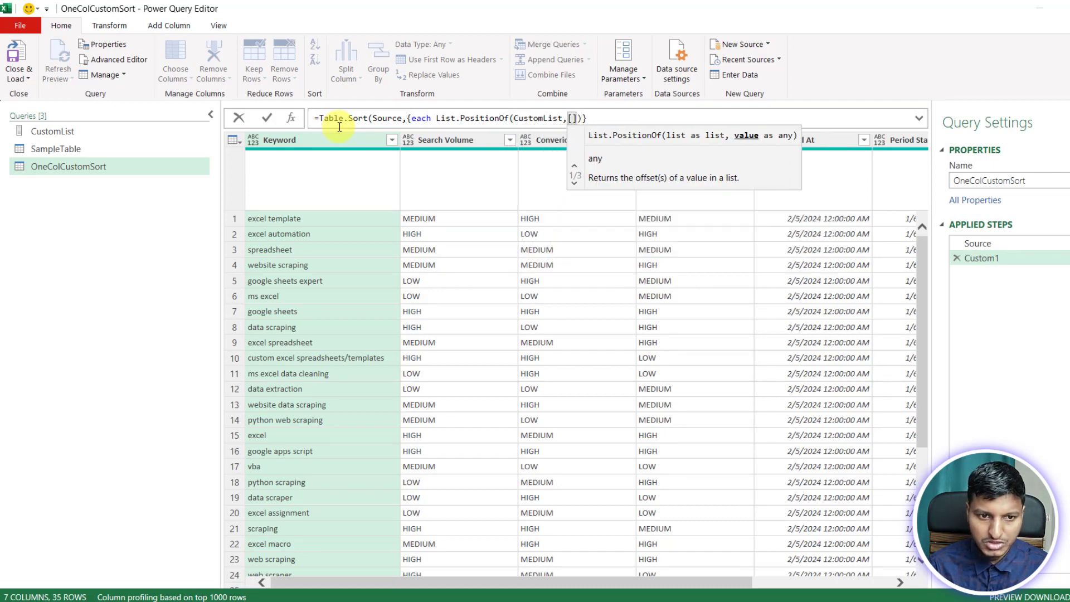
text(Search )
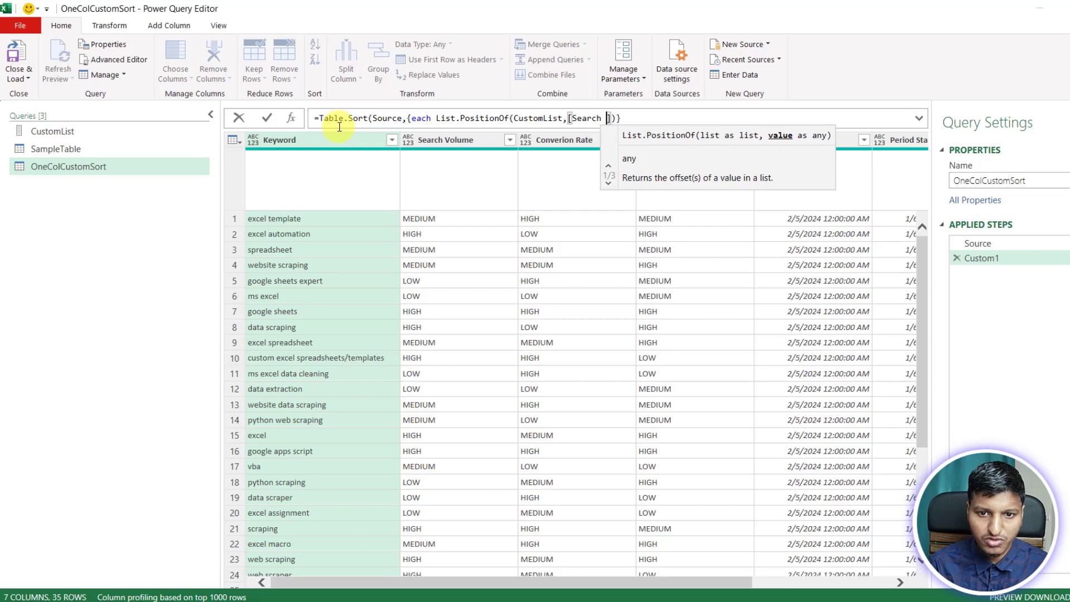
text(Volume)
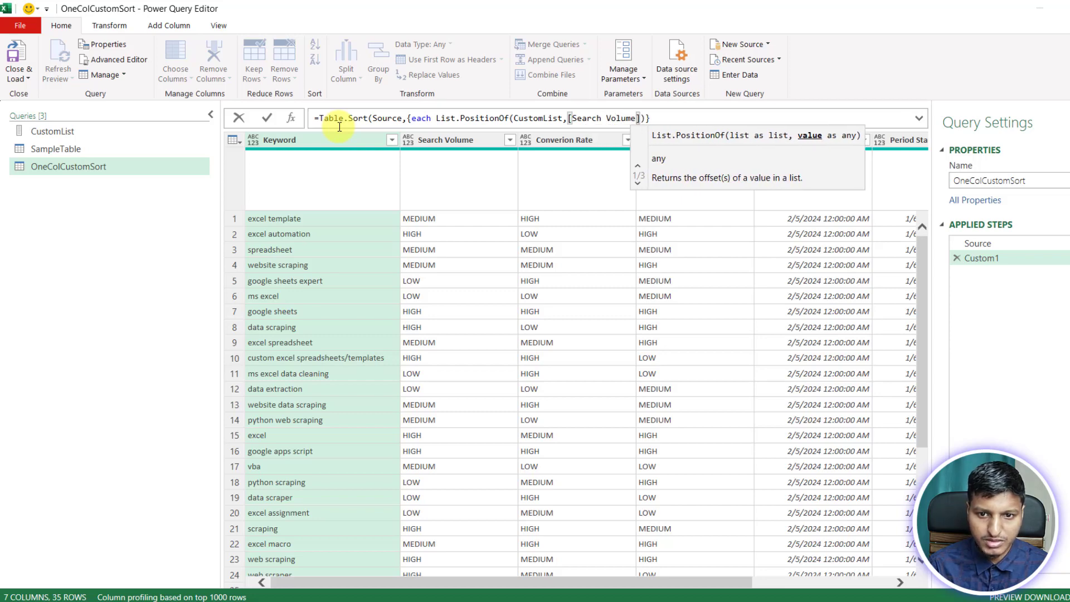
key(End)
text())
key(Return)
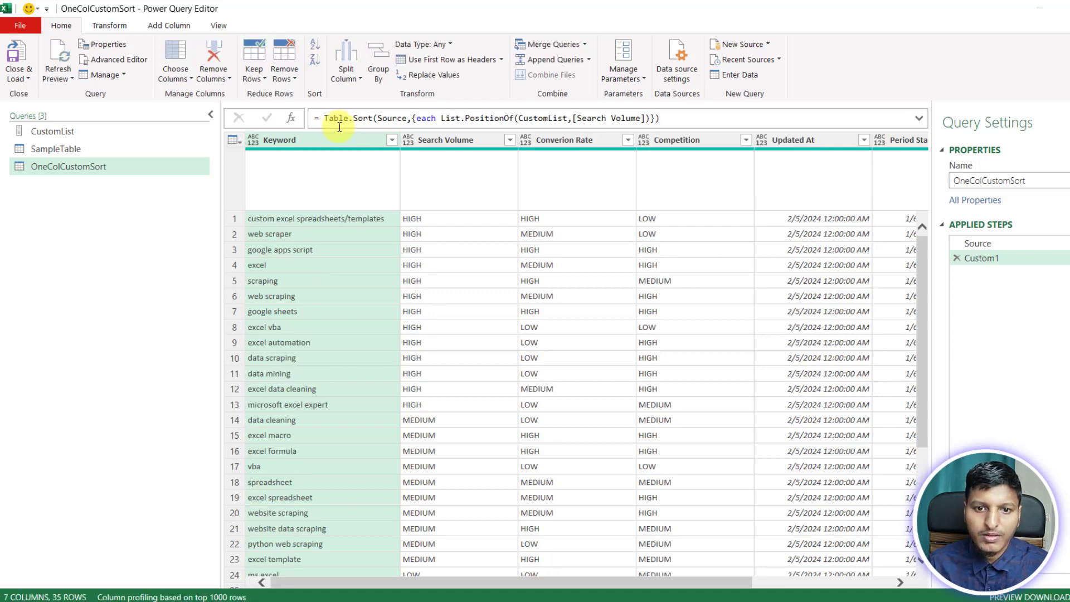
Examine the sort formula's parts: the Source table, the each keyword, List.PositionOf and the CustomList argument.
click(482, 119)
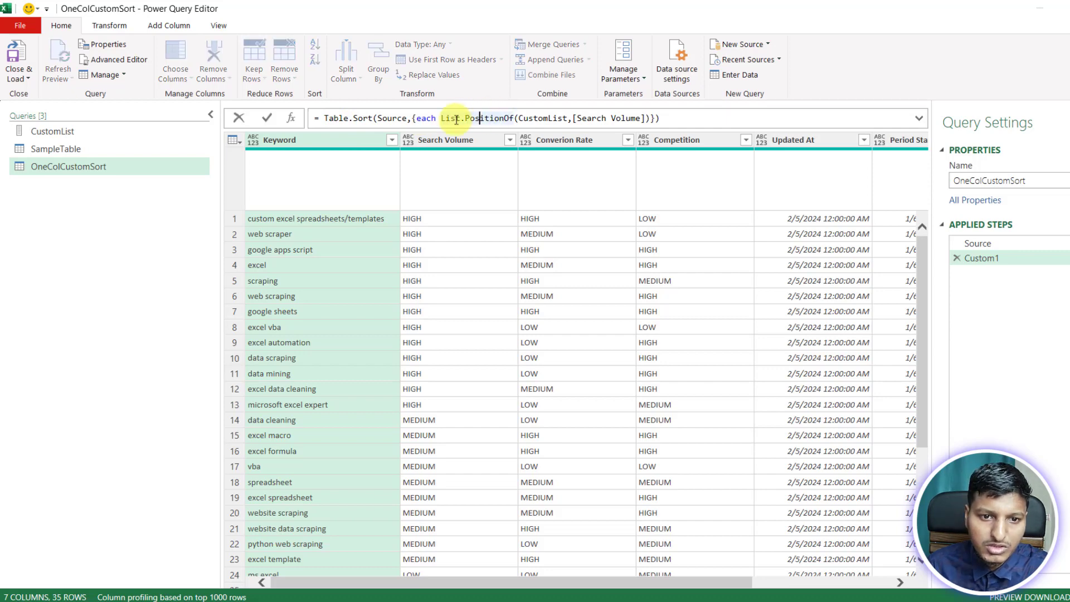
click(436, 119)
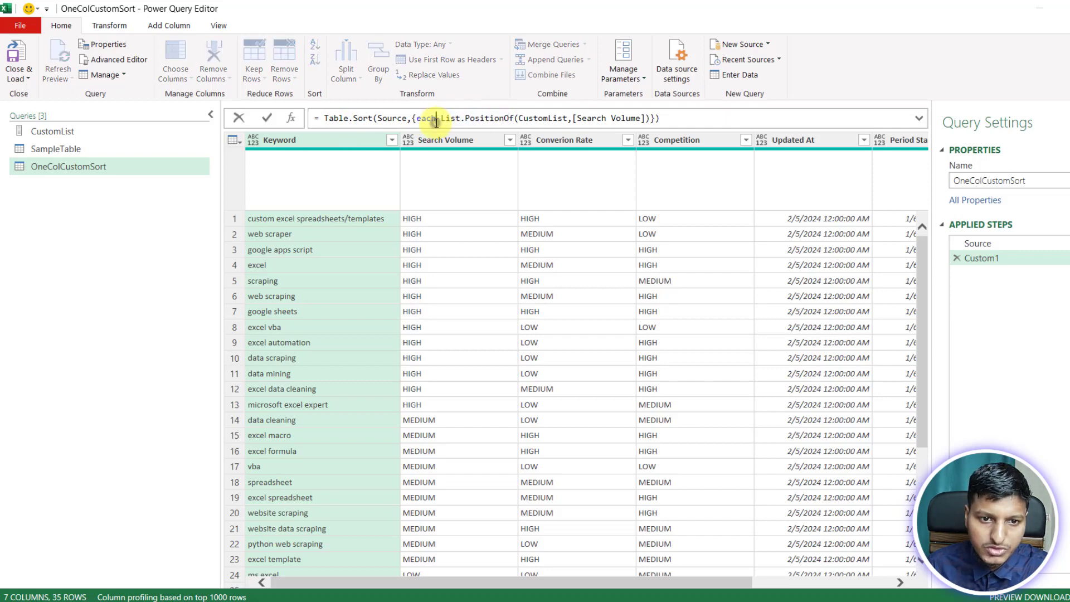
double_click(389, 119)
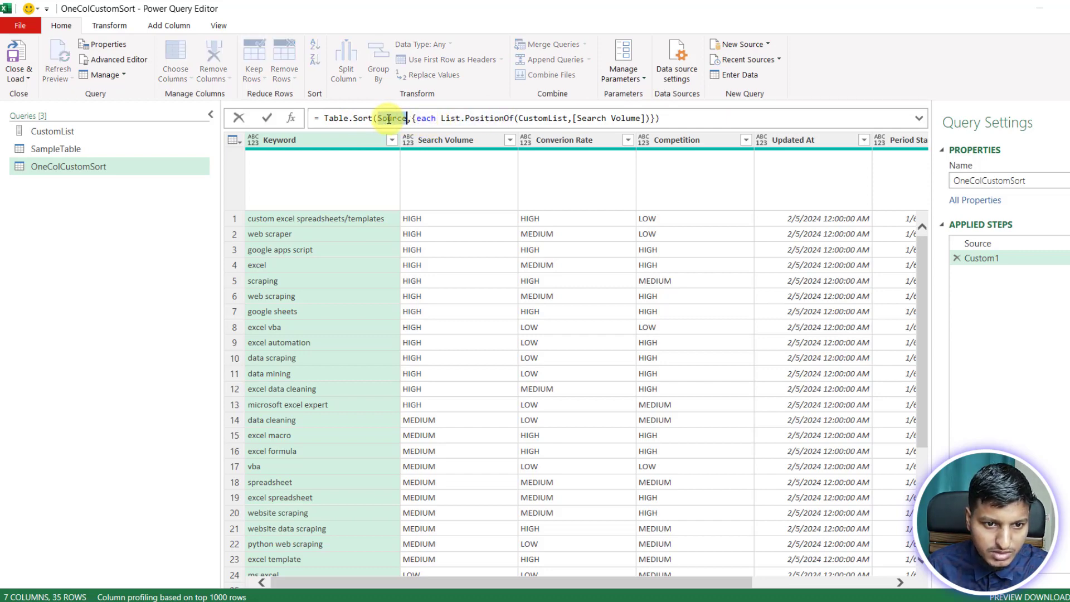
drag(441, 118, 512, 120)
click(545, 119)
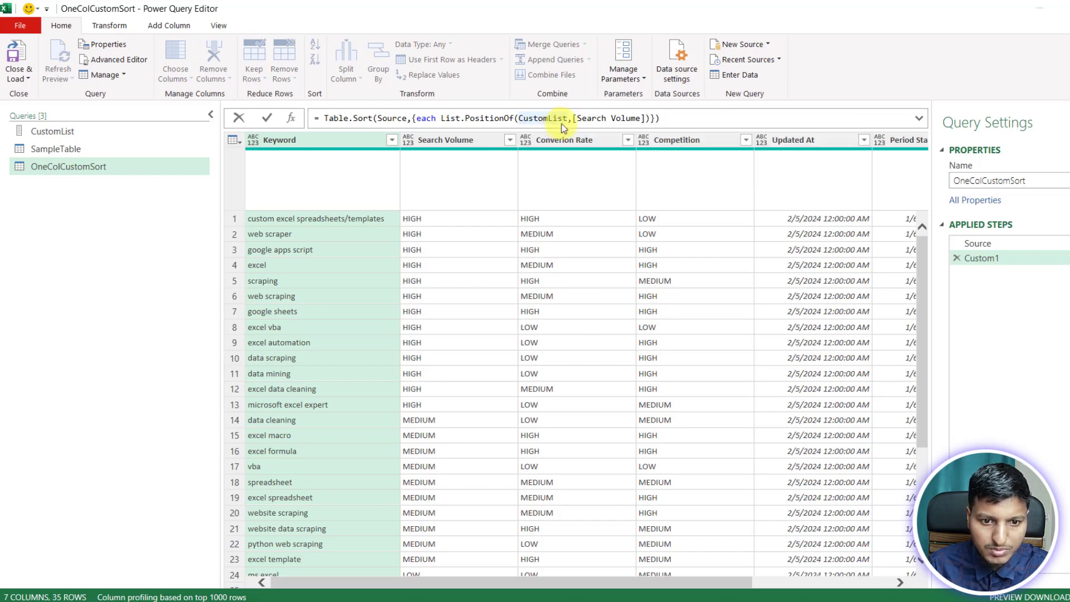
Compare the Search Volume values in the unsorted Source step with the CustomList order, returning to the sorted OneColCustomSort result.
click(998, 242)
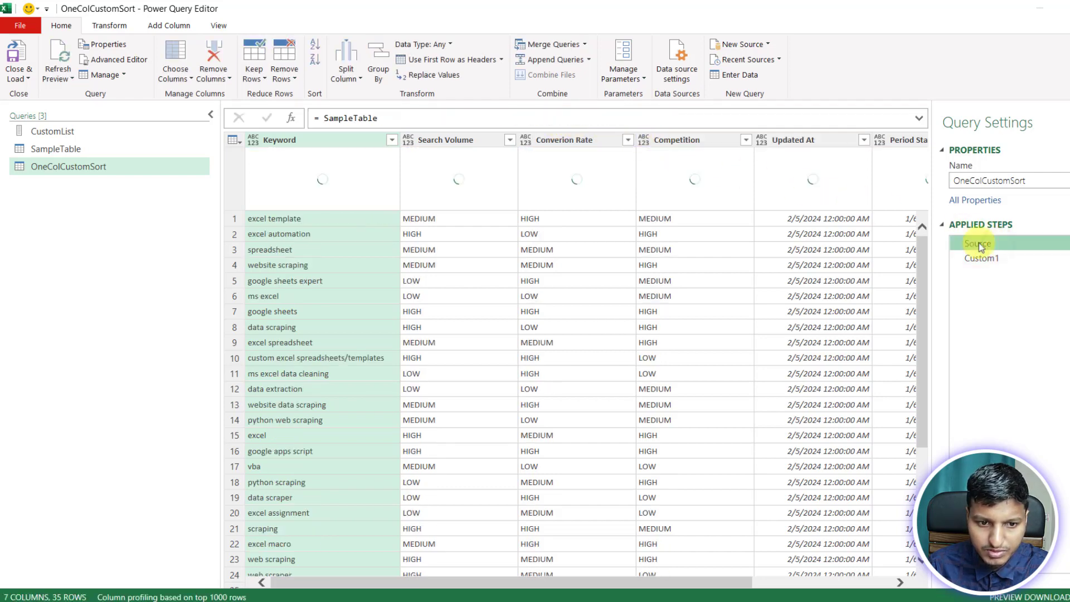
click(447, 219)
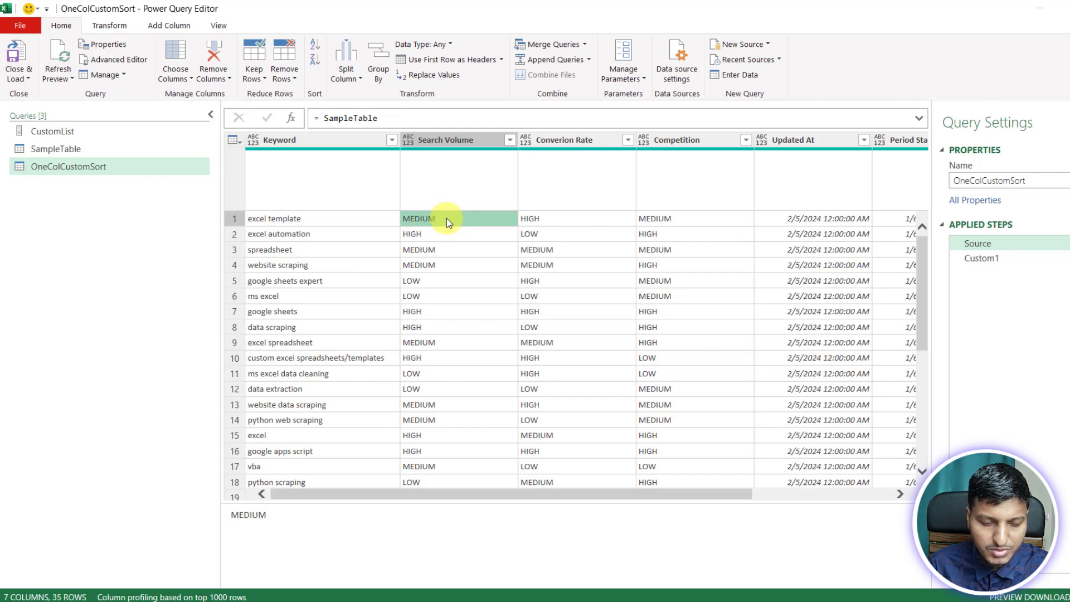
key(Down)
click(452, 251)
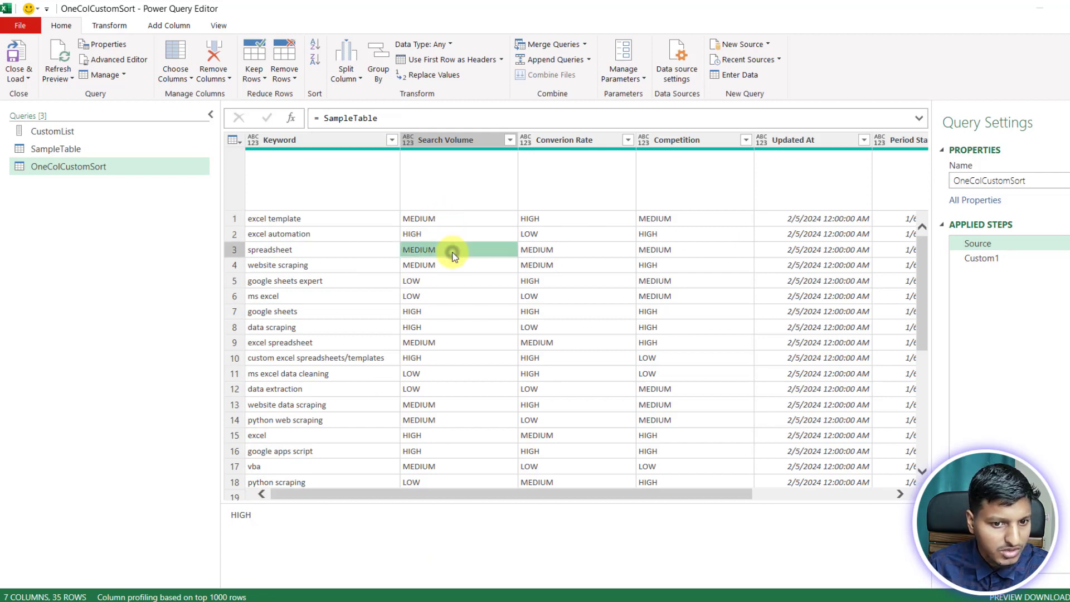
click(419, 221)
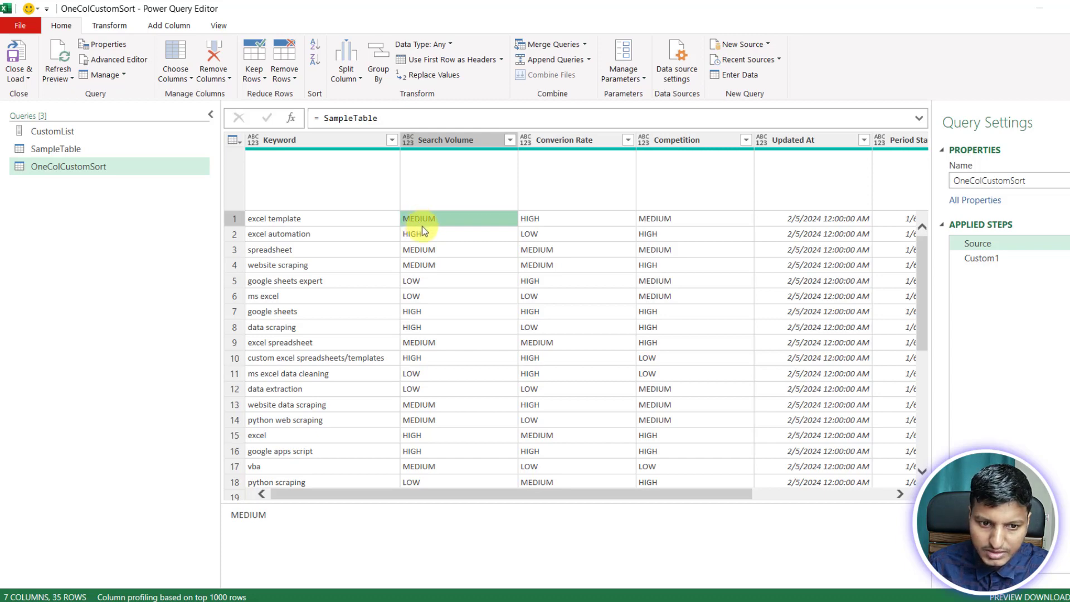
click(428, 234)
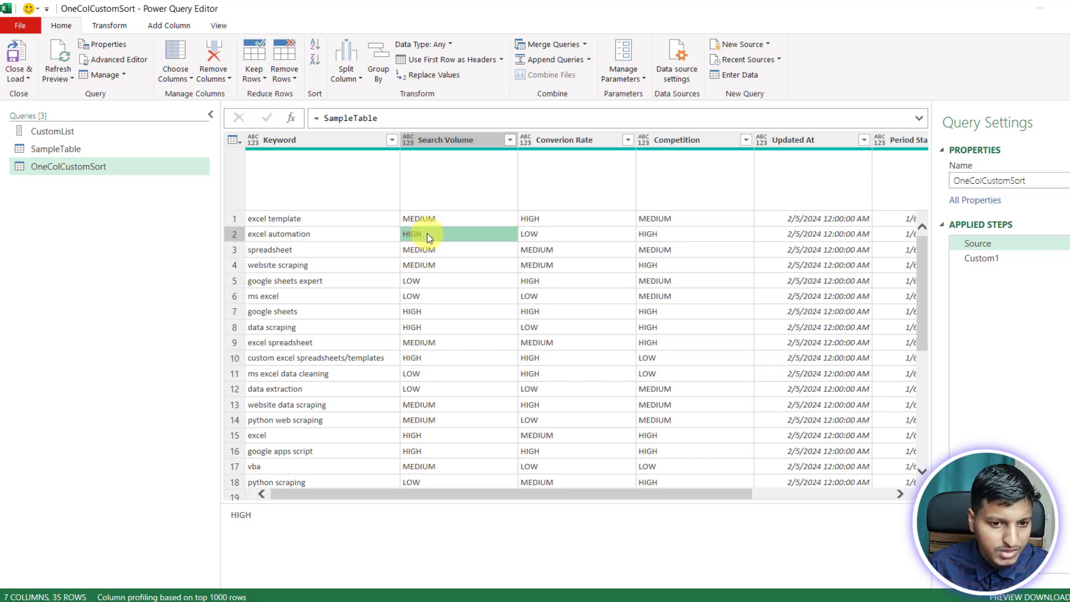
click(81, 129)
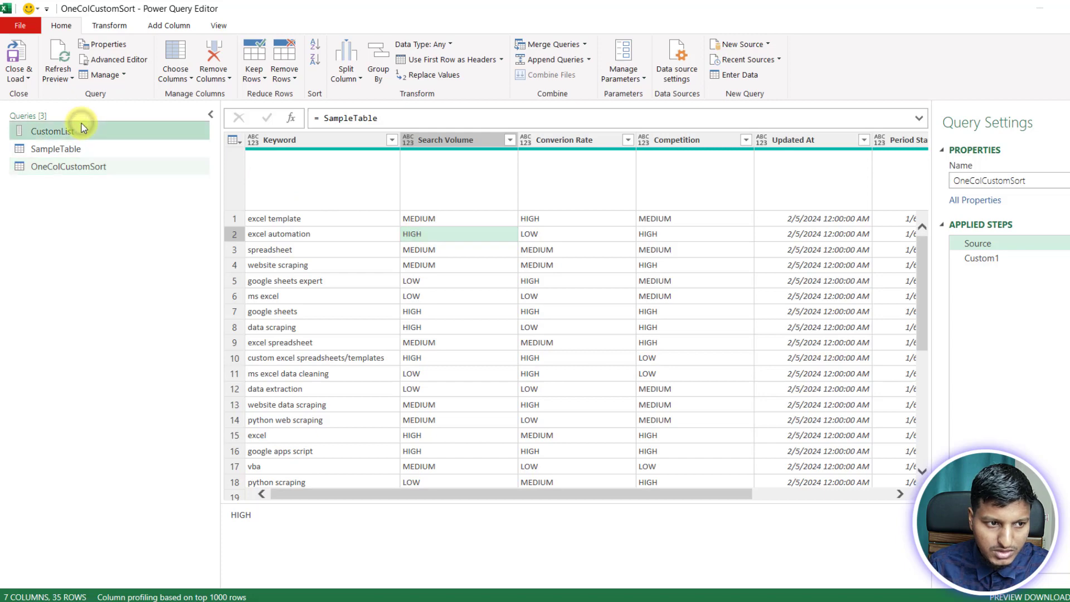
click(70, 165)
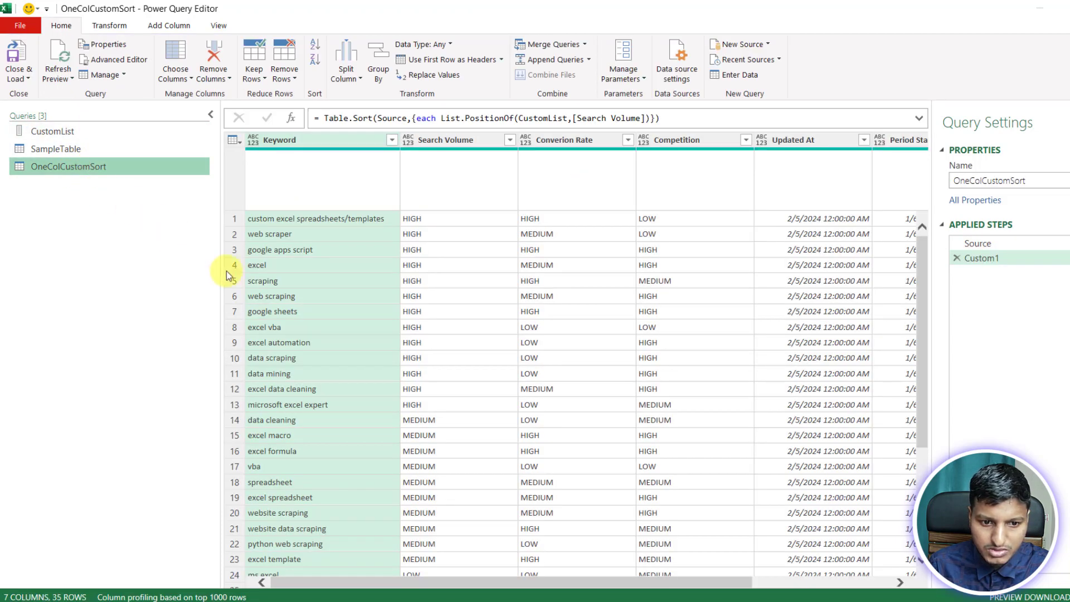
Compare the unsorted Source step with the Custom1 result and check the HIGH, MEDIUM, LOW sequence in the Search Volume column.
scroll(412, 397, down, 4)
click(412, 396)
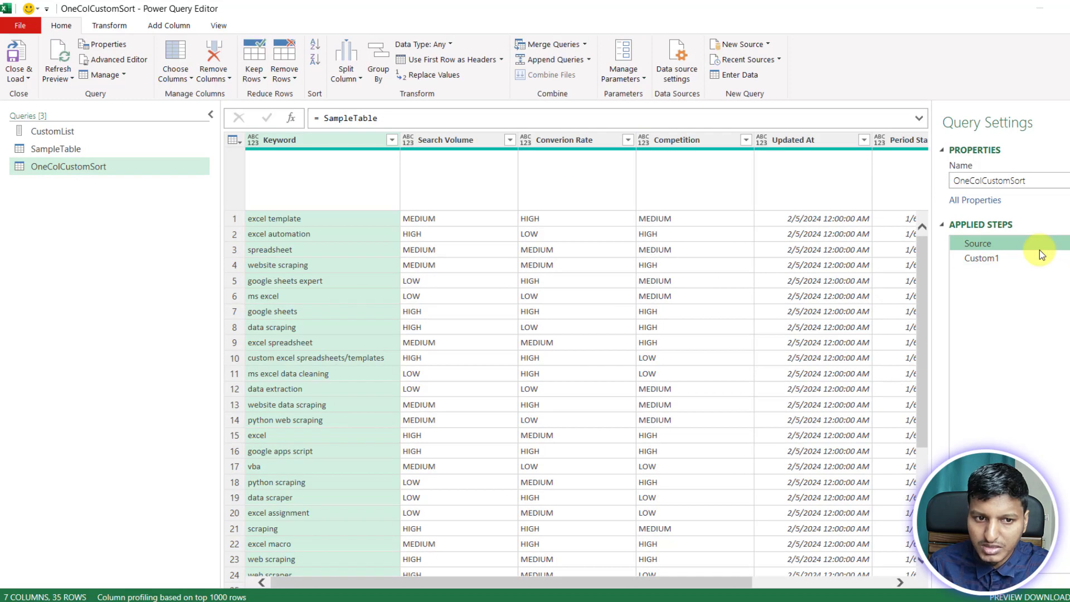
click(1015, 262)
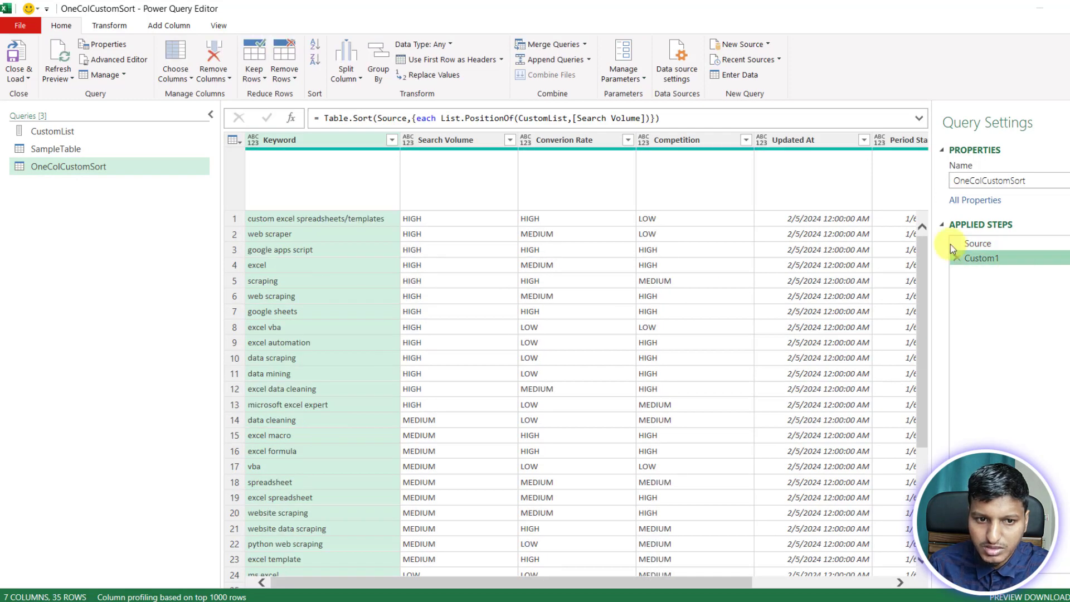
click(495, 118)
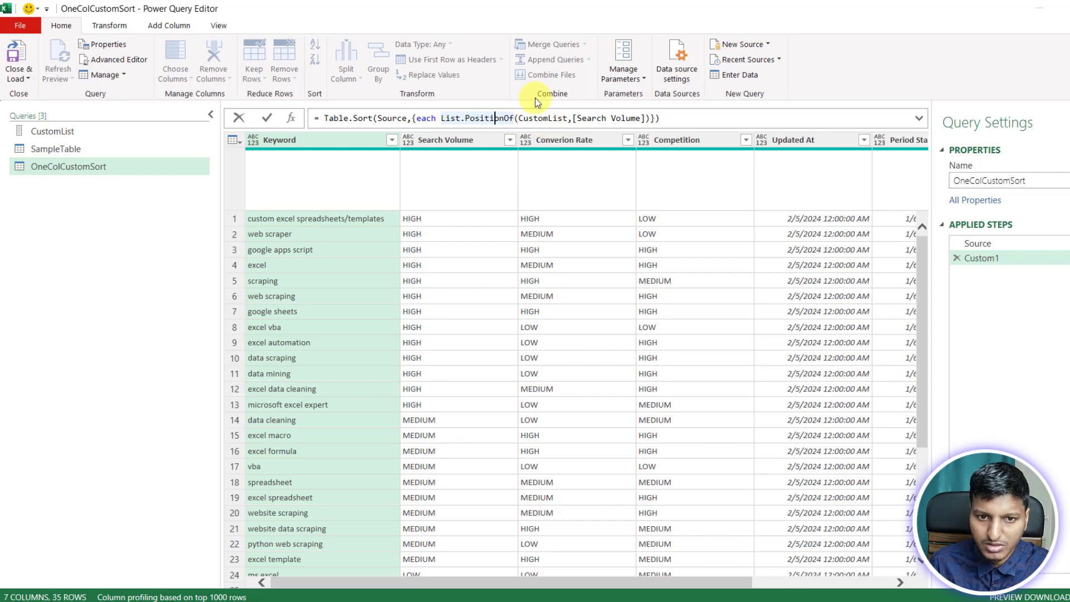
click(451, 218)
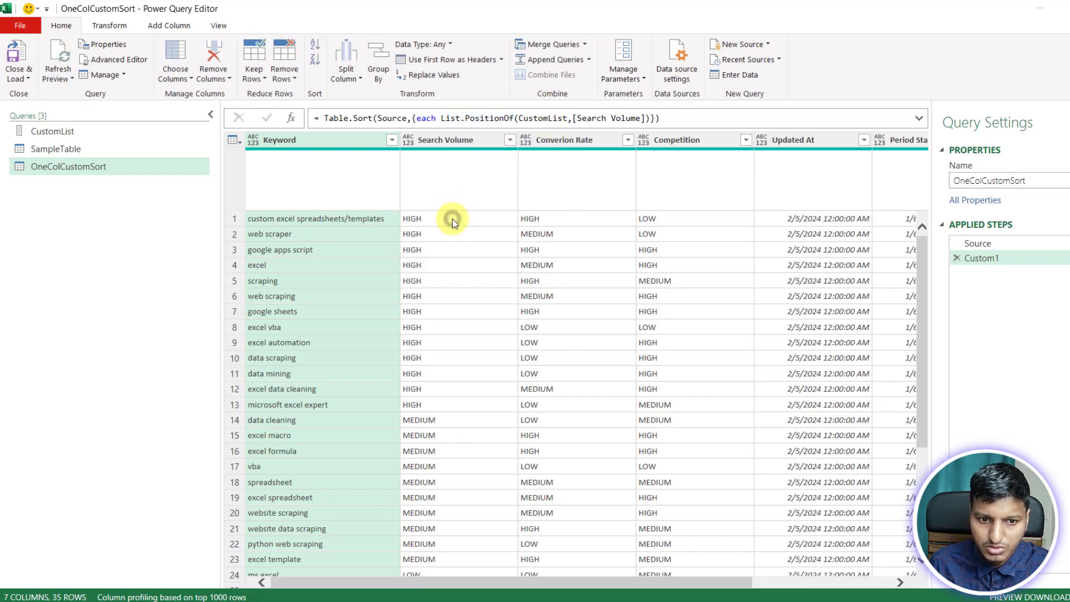
click(413, 420)
scroll(413, 415, down, 6)
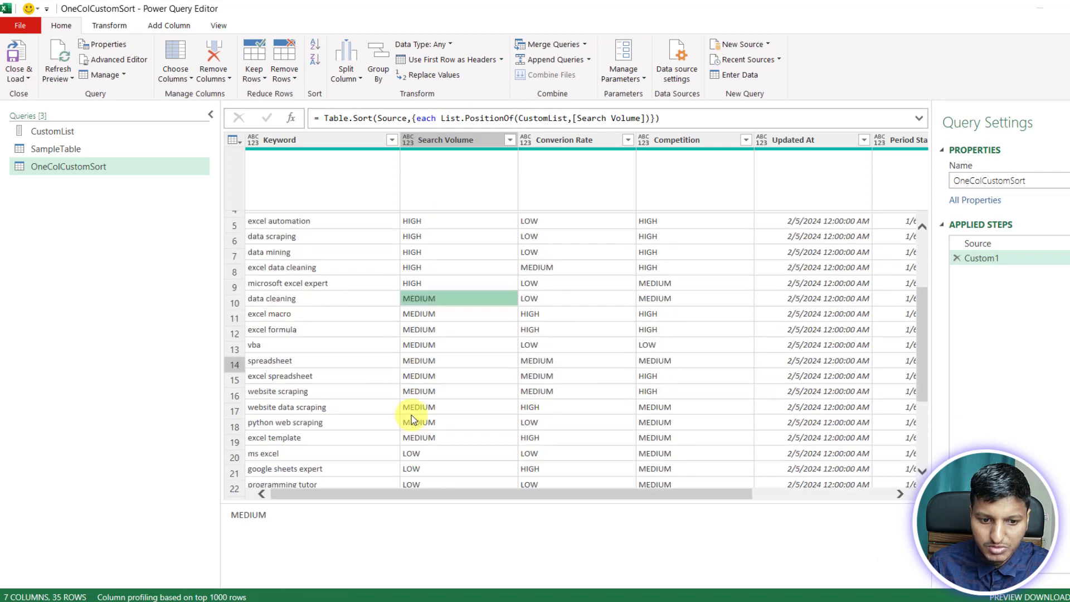
click(415, 310)
scroll(416, 309, up, 6)
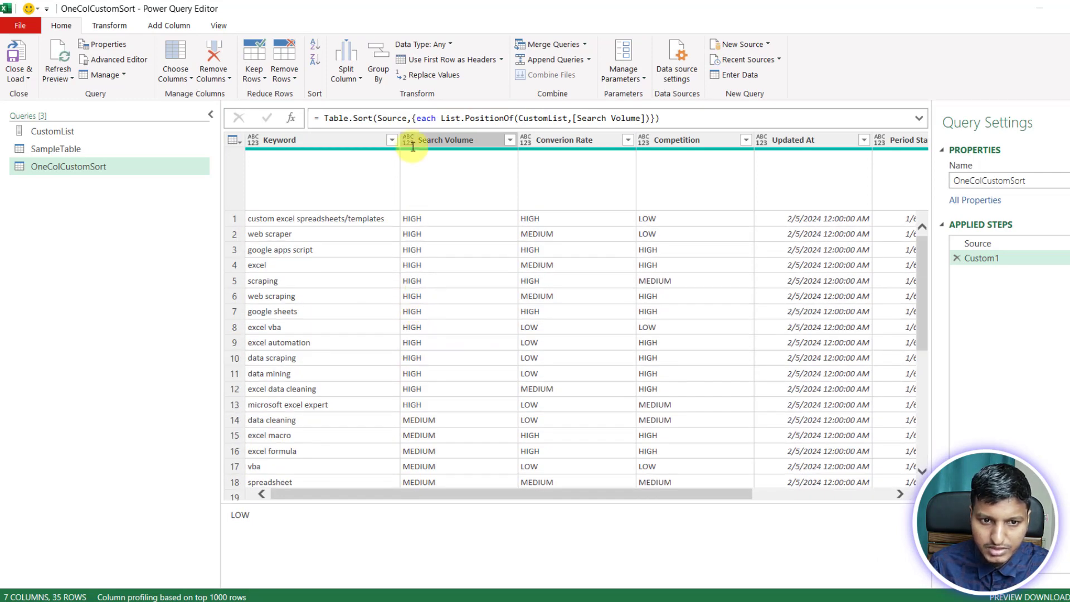
Review the comparison criteria of the sort formula, including the Search Volume reference, List.PositionOf and the each keyword.
drag(411, 118, 572, 140)
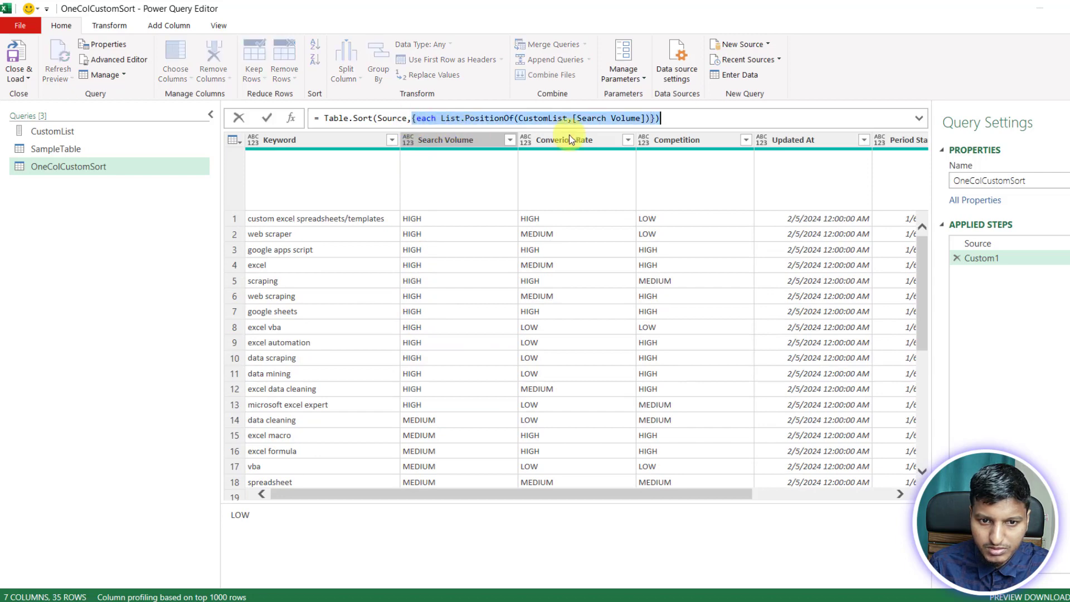
click(660, 118)
click(607, 118)
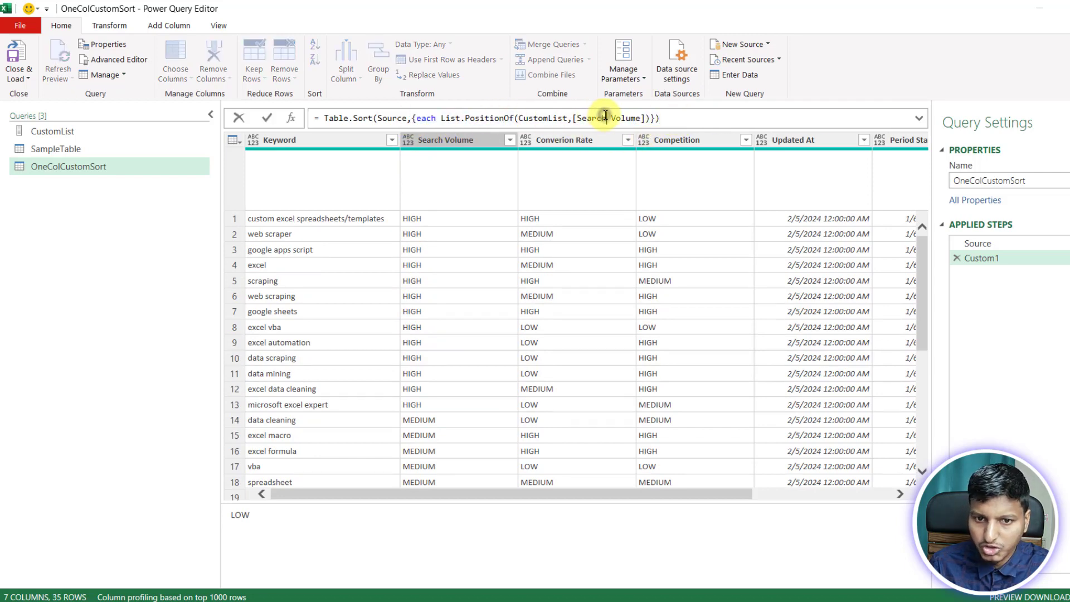
click(450, 115)
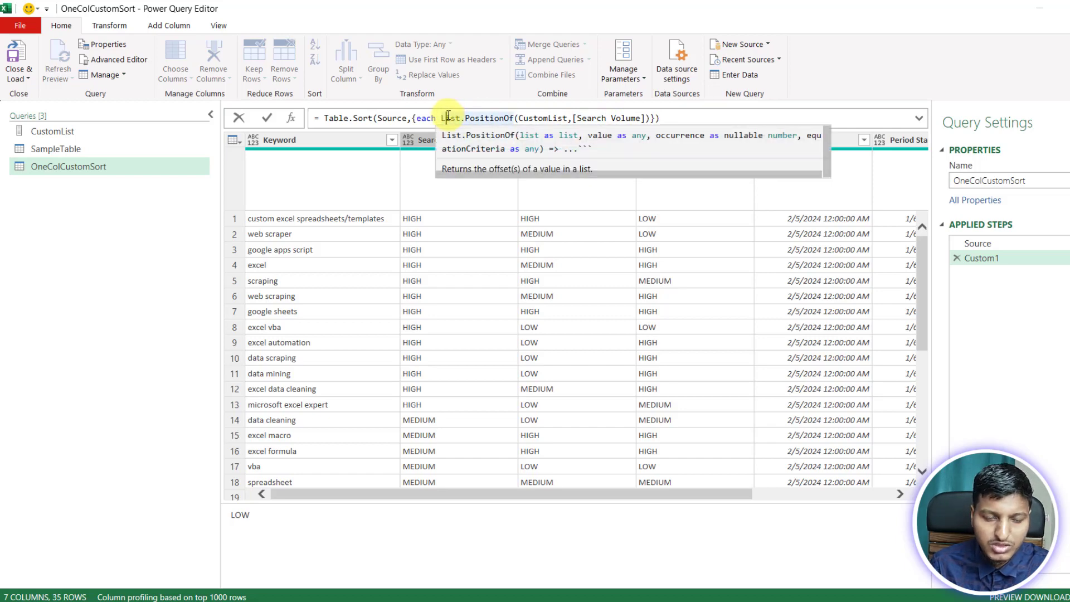
click(437, 117)
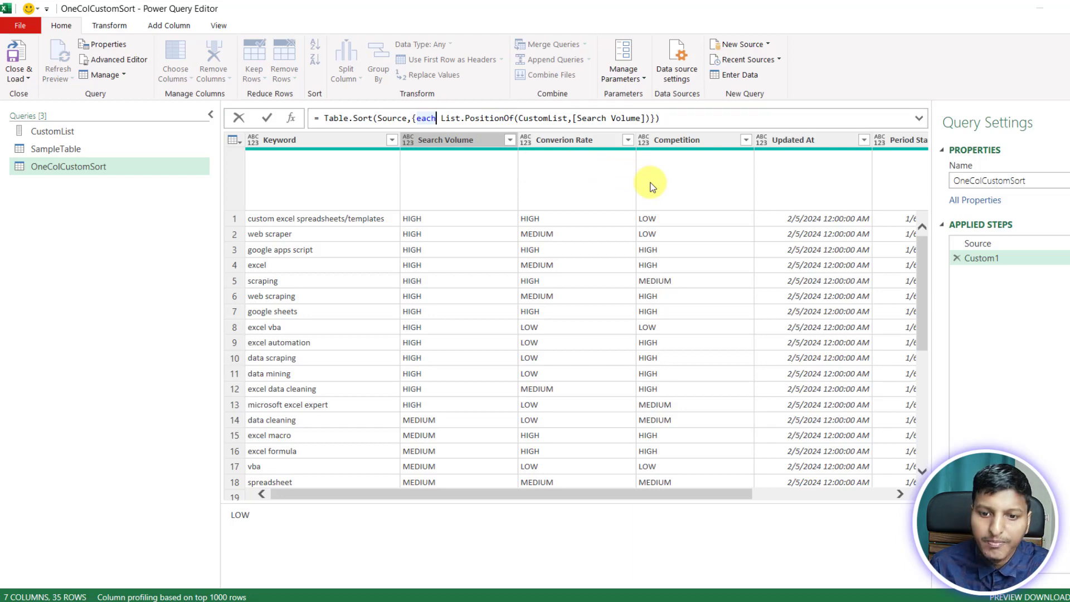
Wrap CustomList in List.Reverse inside the List.PositionOf call and apply the formula to reverse the sort order.
click(524, 119)
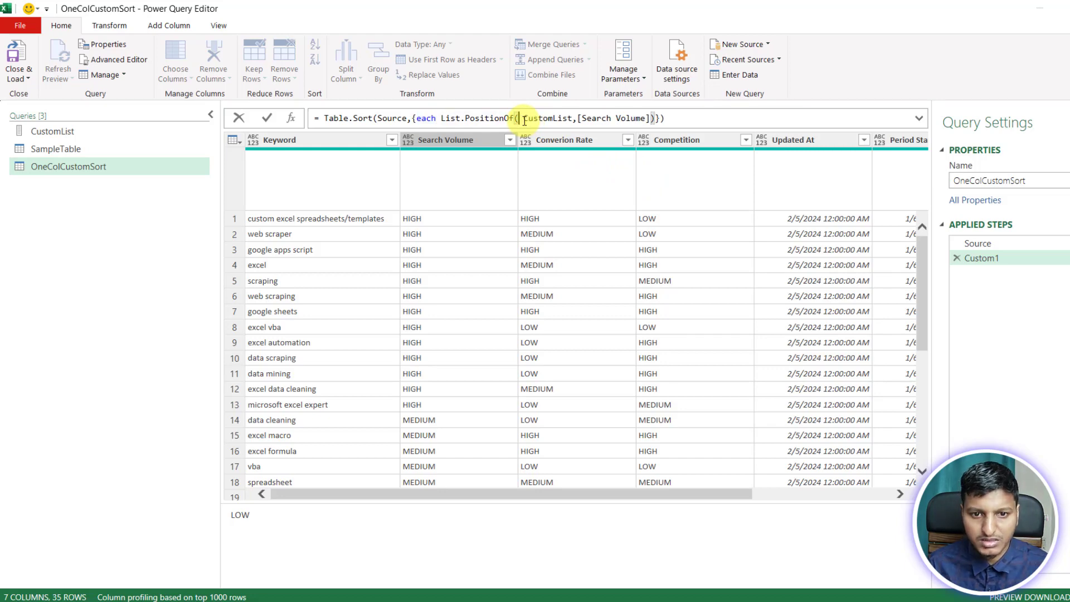
text(L)
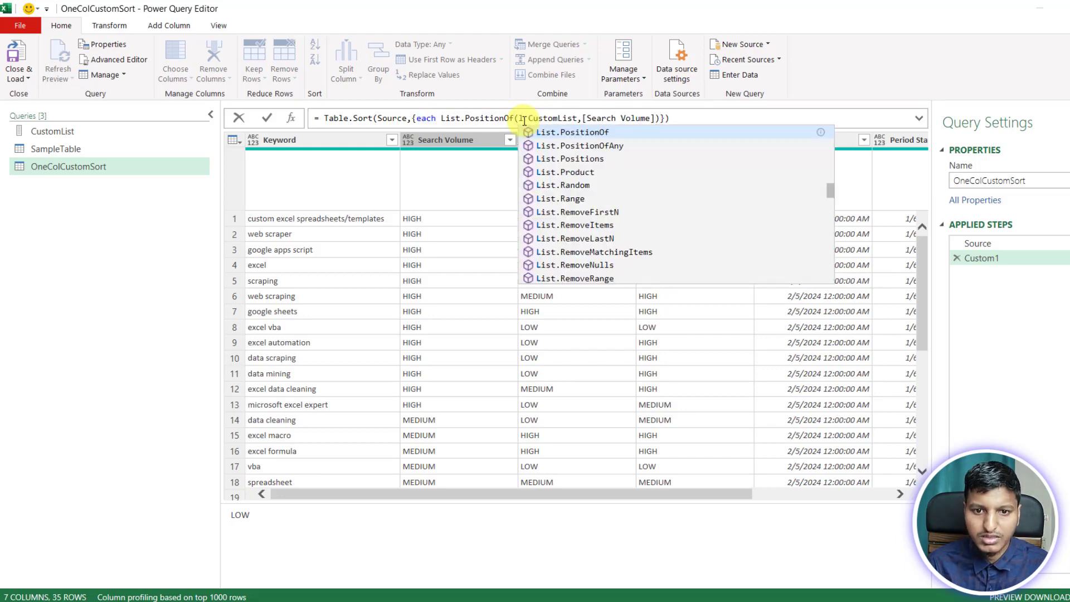
text(ist.Reverse()
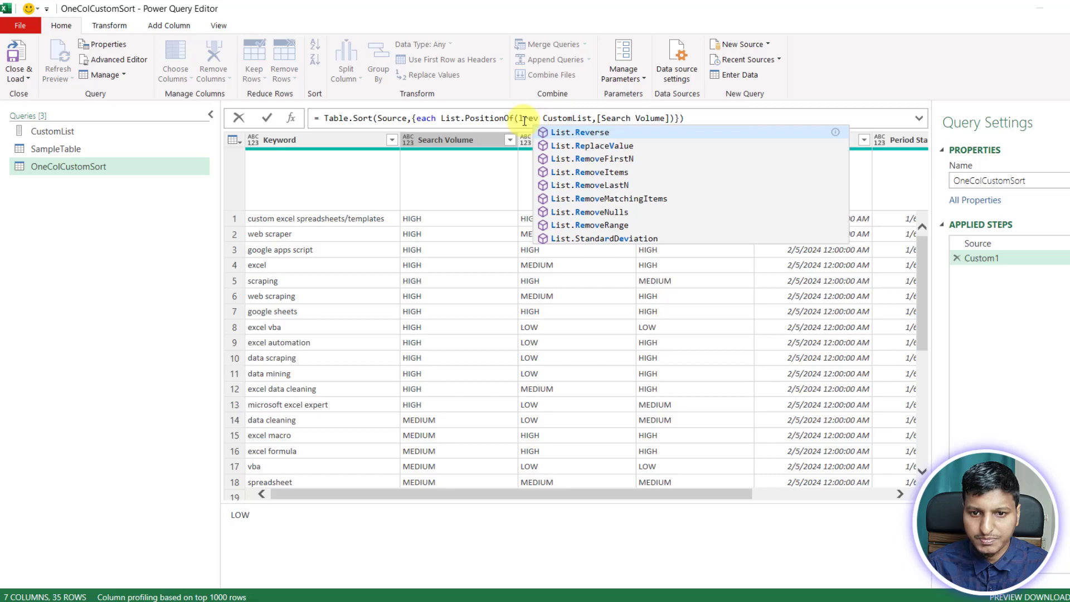
key(Delete)
key(Delete)
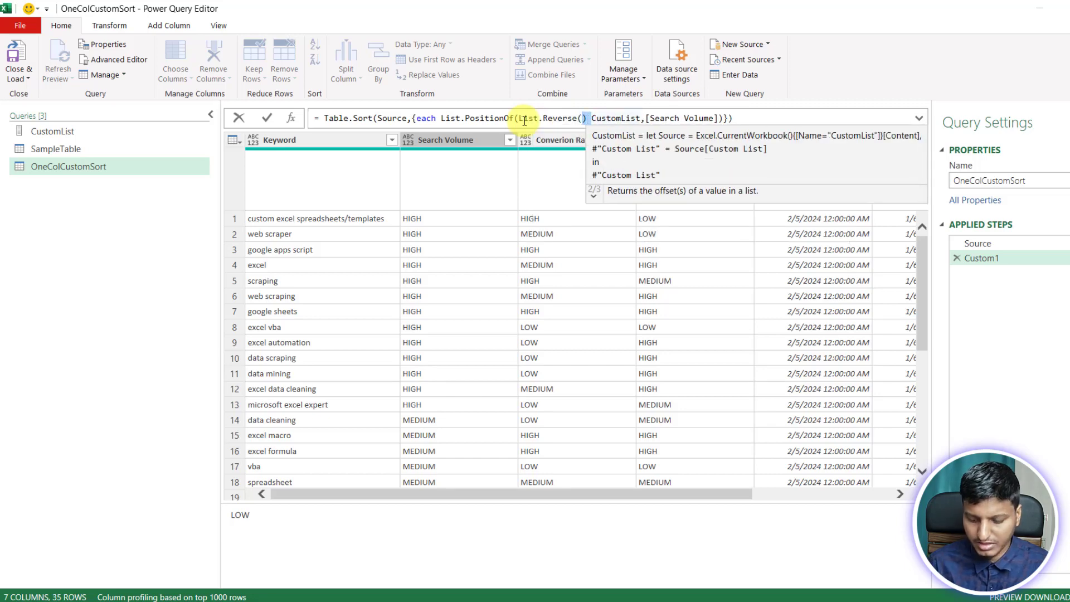
key(ctrl+Right)
text())
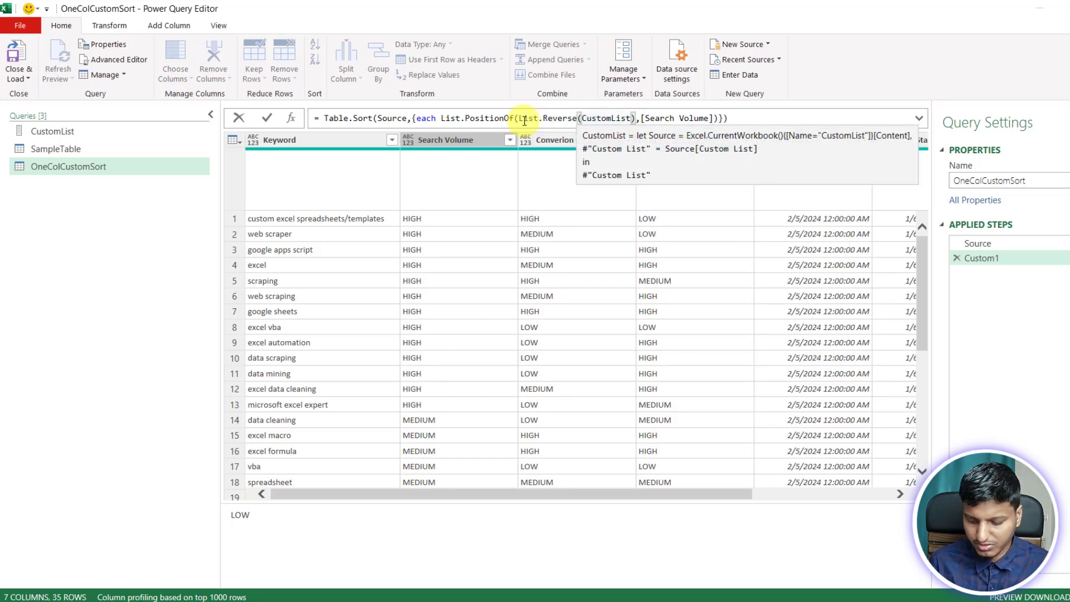
key(Return)
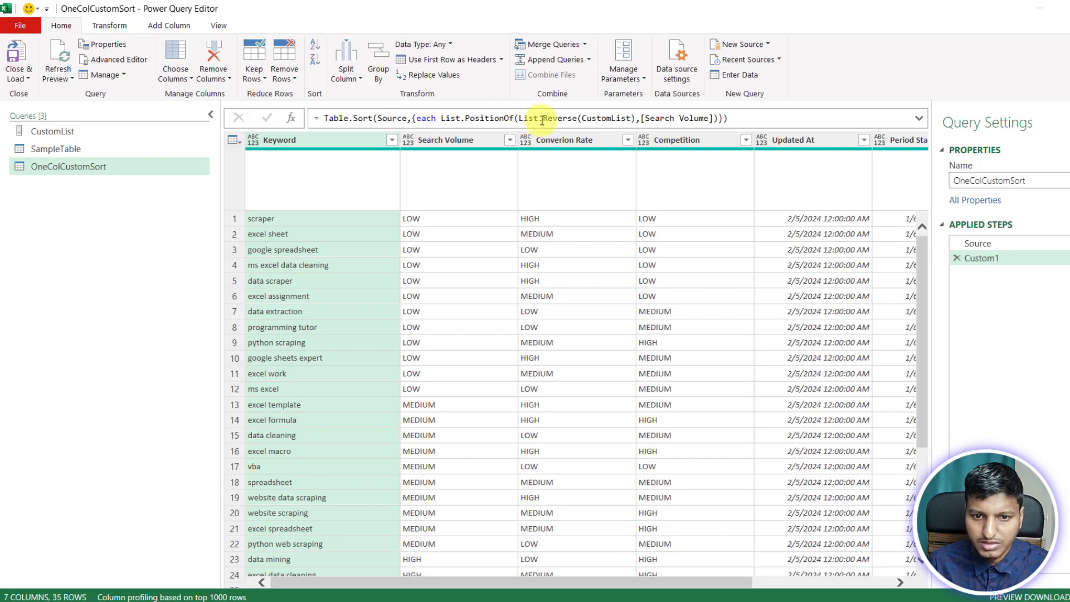
Change the column reference in the sort formula to [Competition] and apply it.
drag(645, 118, 709, 118)
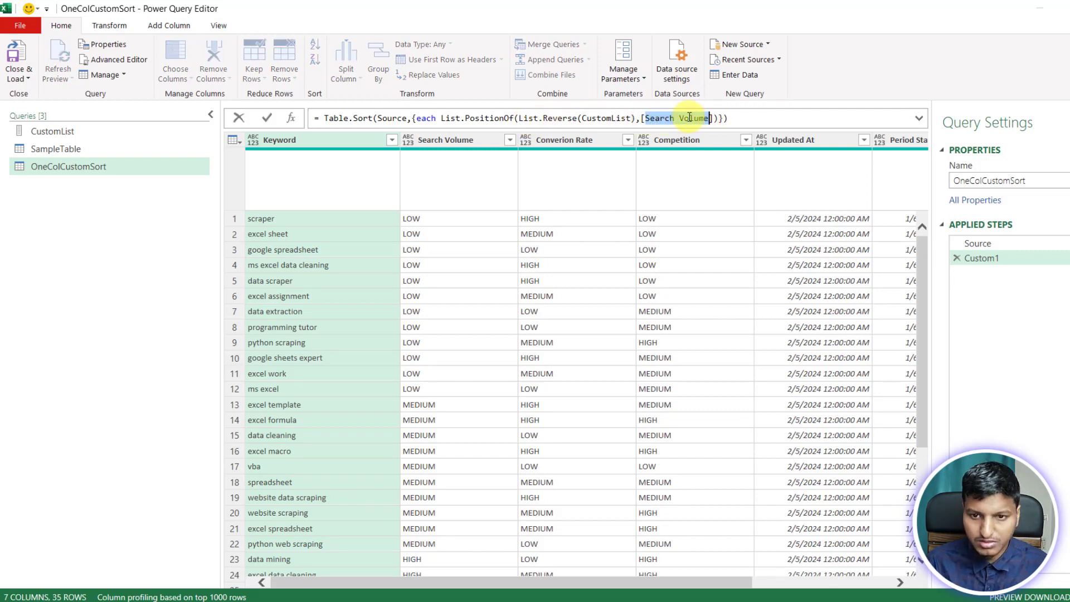
text(Competition)
key(Return)
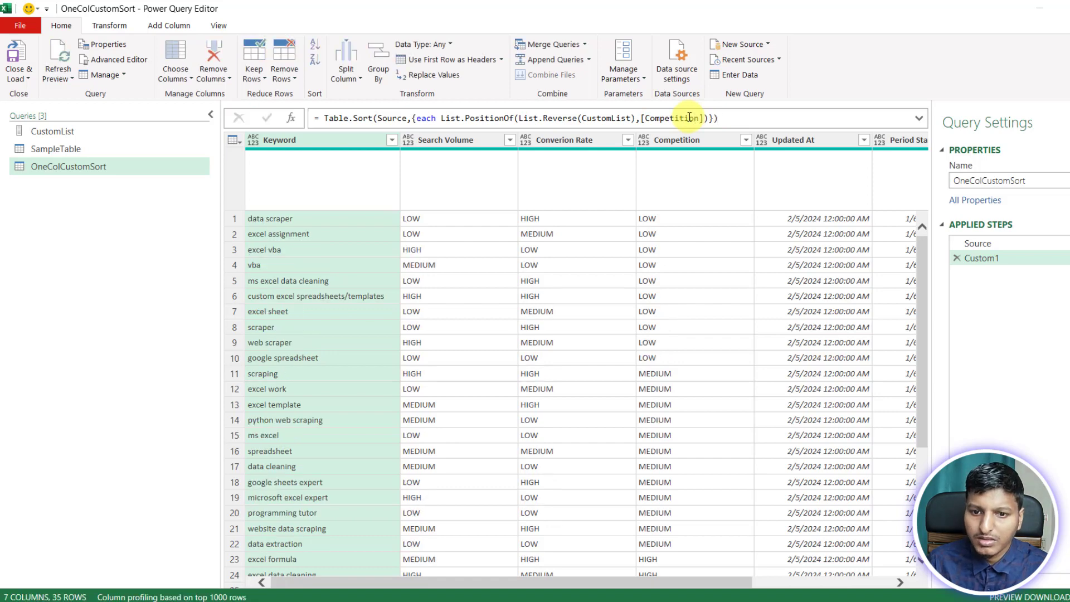
Check the order of the LOW, MEDIUM and HIGH values down the whole Competition column.
click(711, 221)
scroll(706, 234, down, 4)
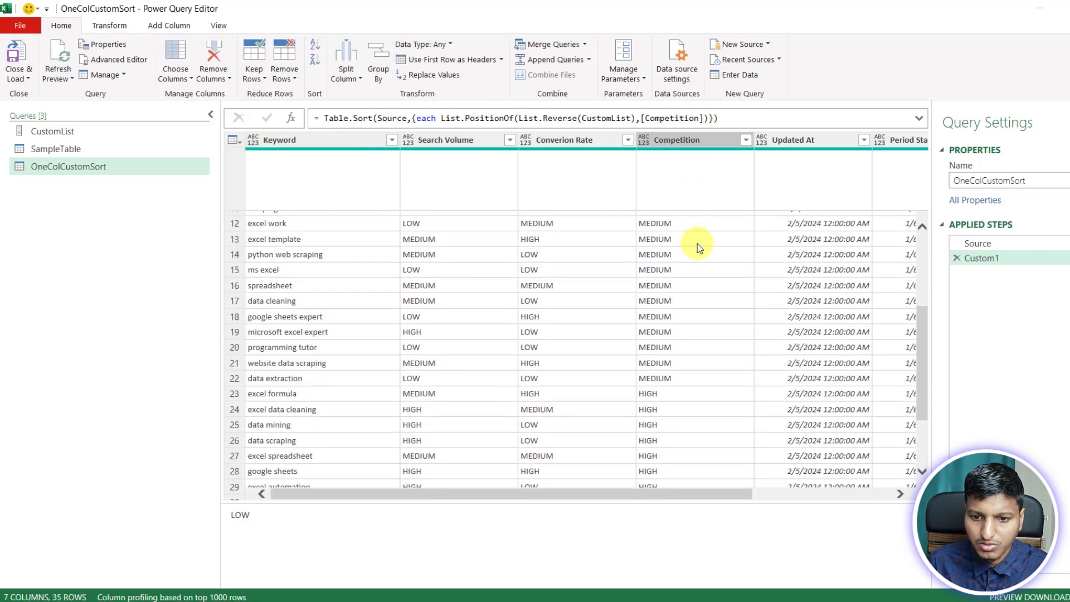
click(697, 243)
scroll(688, 267, down, 2)
click(680, 307)
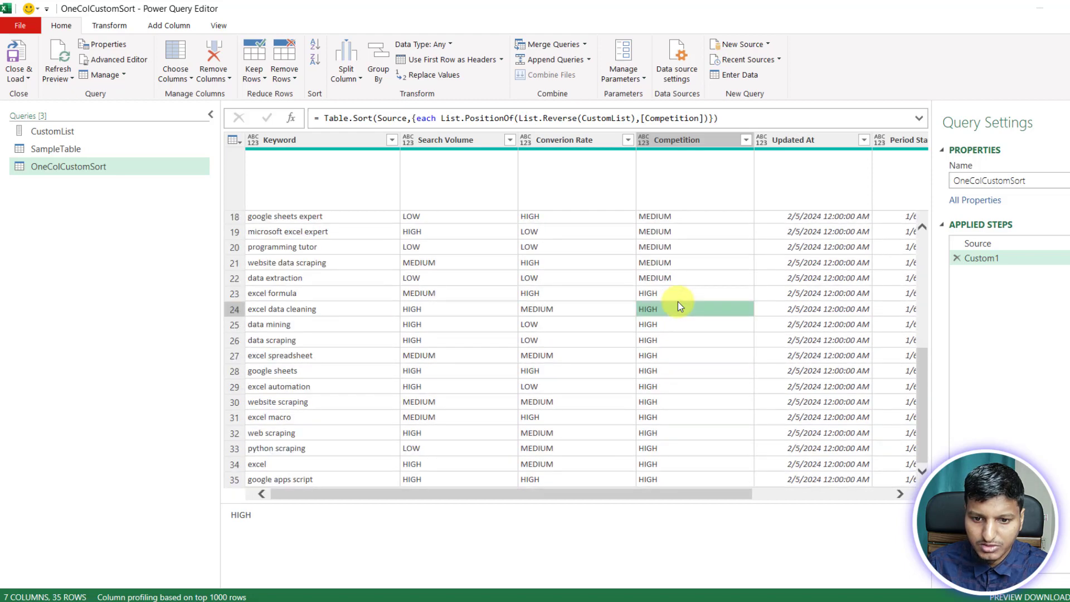
key(Down)
key(Down)
key(Down)
scroll(678, 302, up, 6)
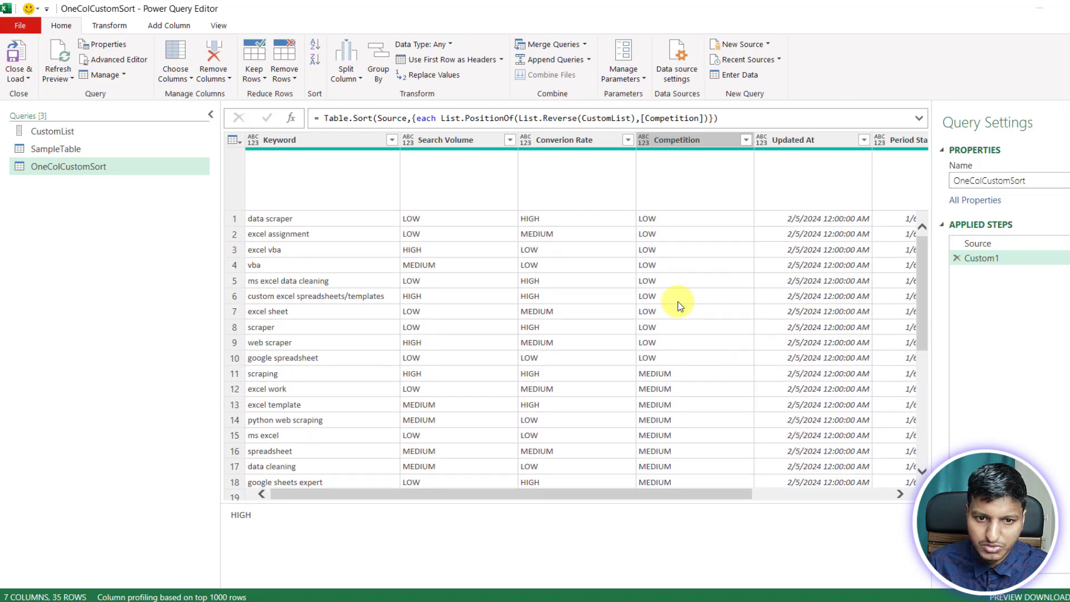
Remove the List.Reverse wrapper and its closing parenthesis so that List.PositionOf uses CustomList directly.
click(581, 118)
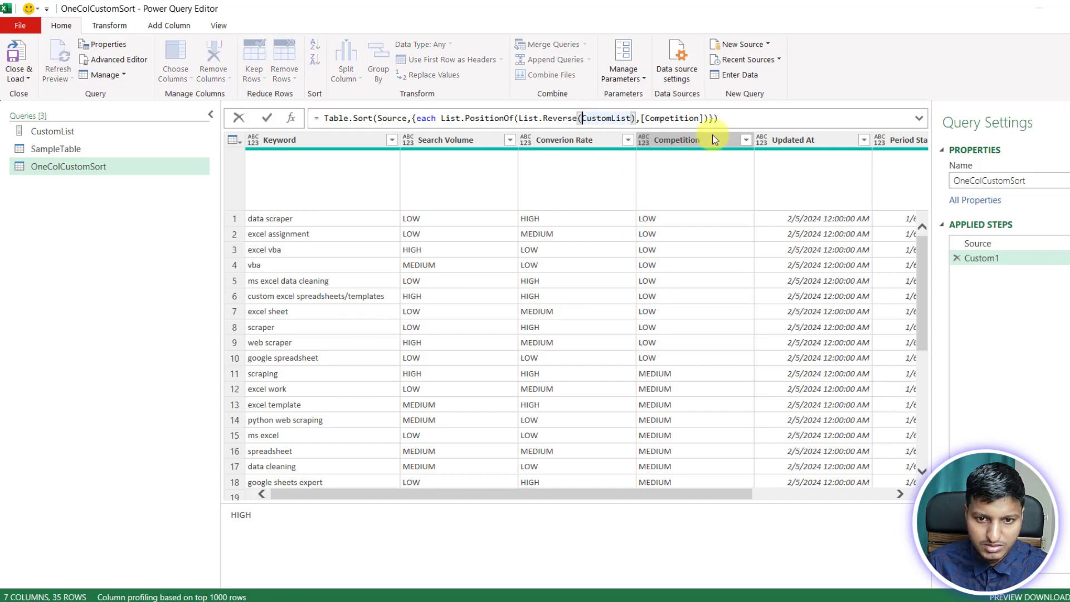
key(shift+Left)
key(shift+Left)
key(shift+Left)
key(shift+Left)
key(shift+Left)
key(shift+Left)
key(shift+Left)
key(shift+Left)
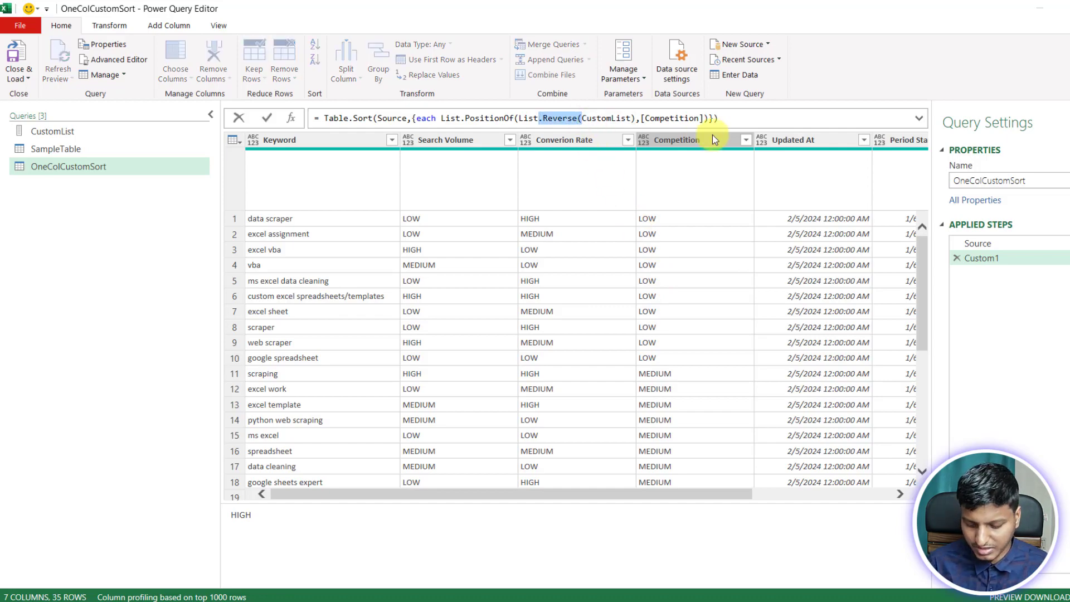
key(ctrl+shift+Left)
key(super+shift+s)
key(Escape)
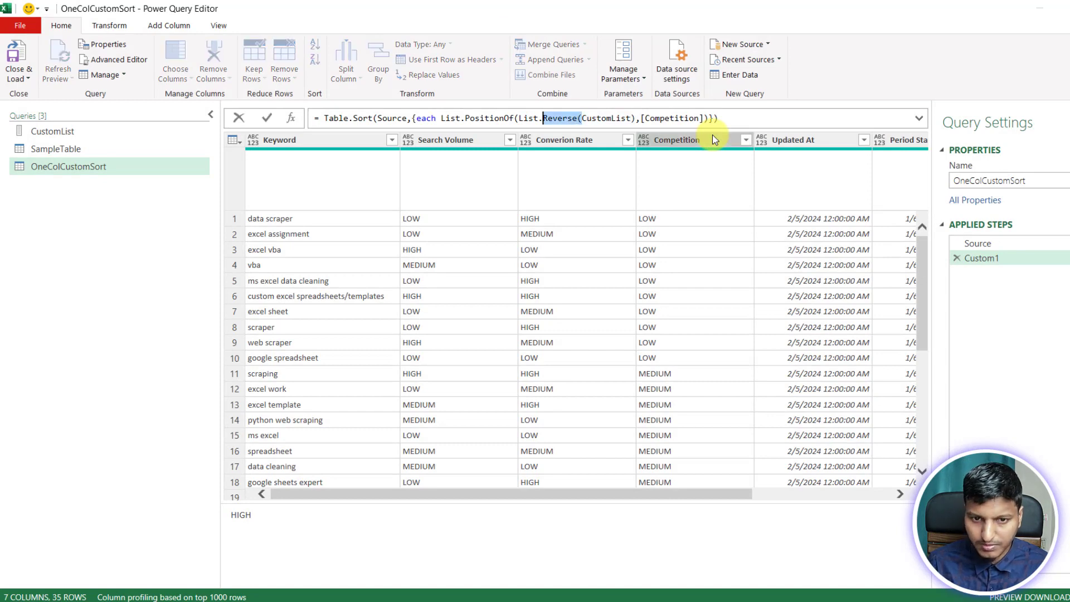
key(ctrl+shift+Left)
key(Delete)
key(Delete)
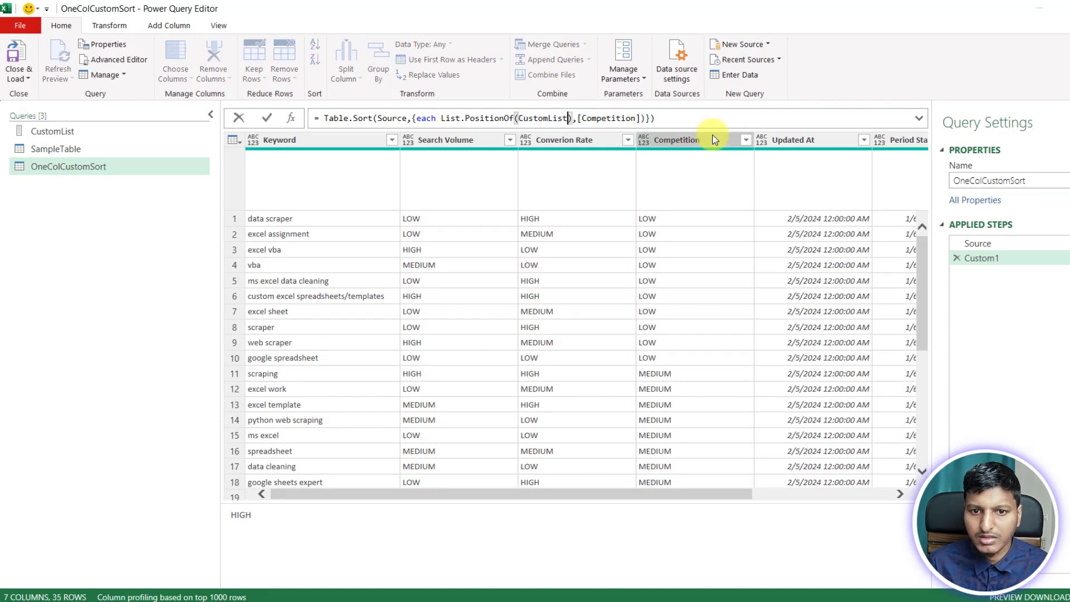
key(BackSpace)
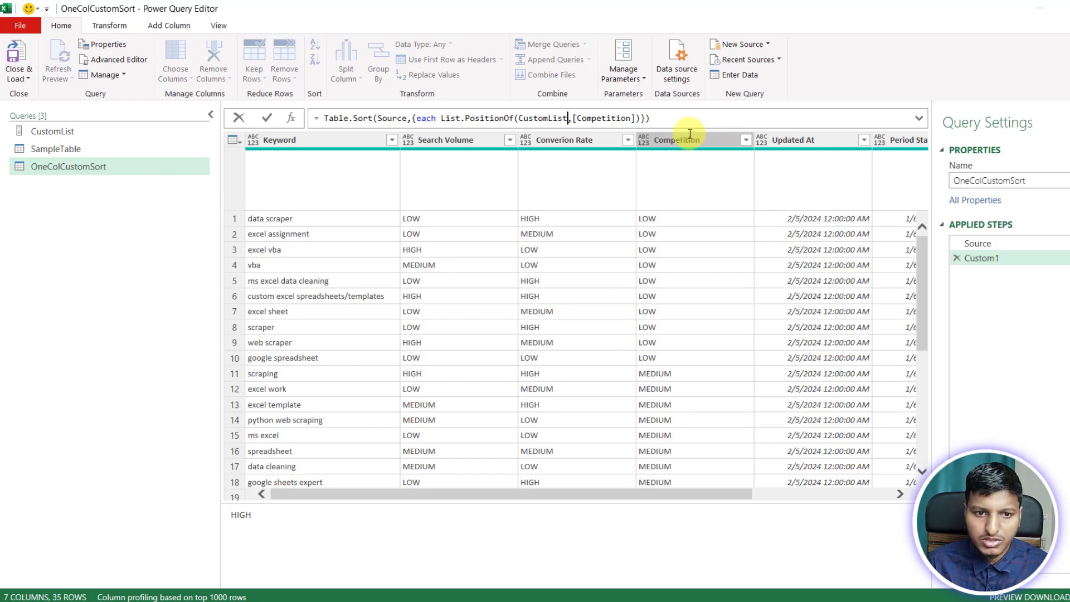
Nest the List.PositionOf criterion in an inner brace list with Order.Descending as its sort order and apply the formula.
click(419, 118)
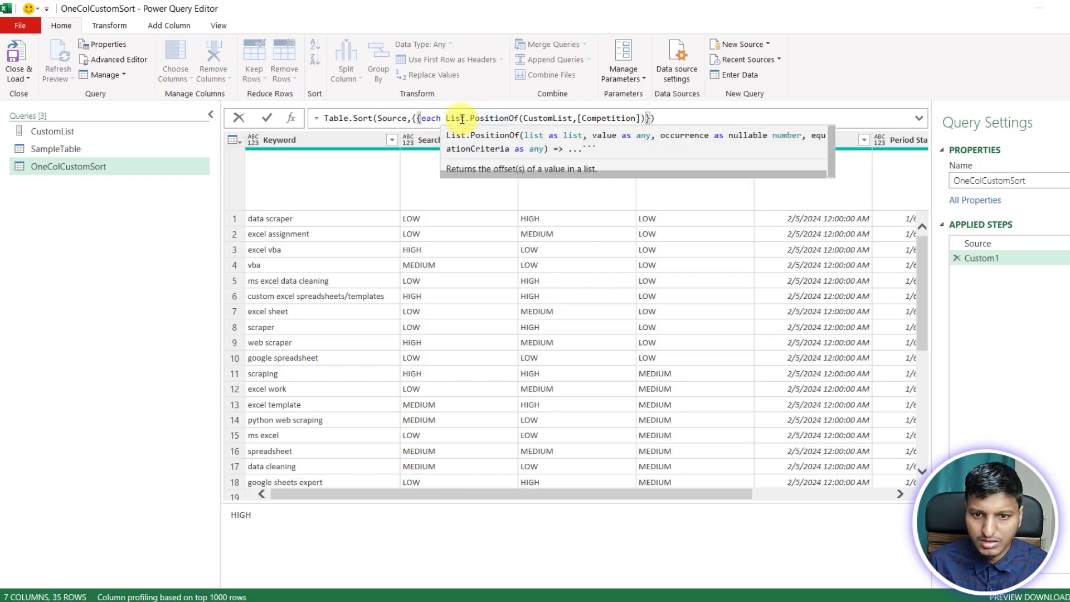
text({)
key(End)
key(Left)
key(Left)
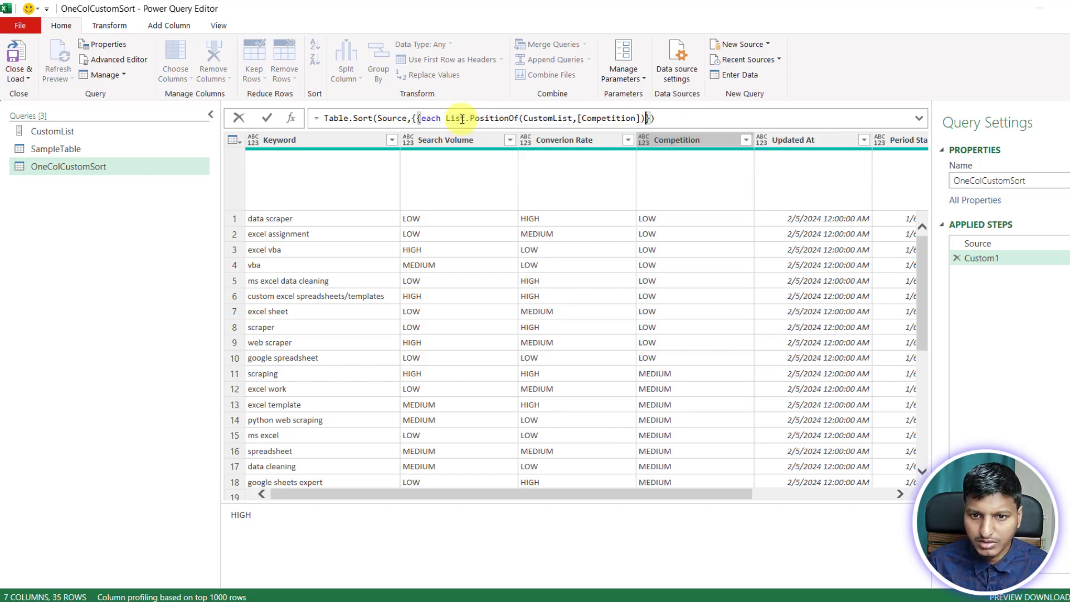
text(,)
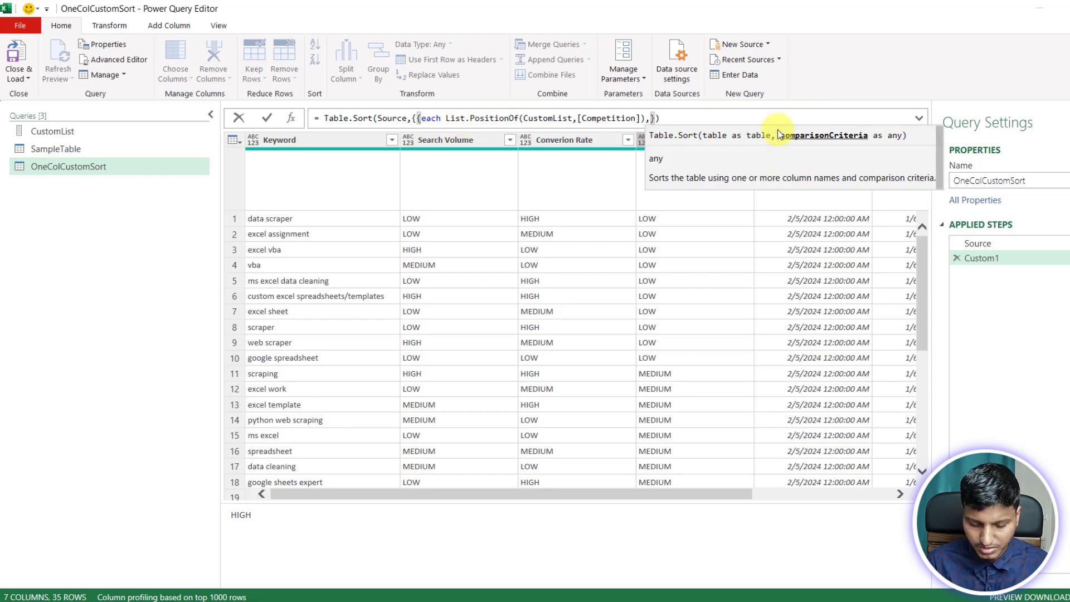
text(or)
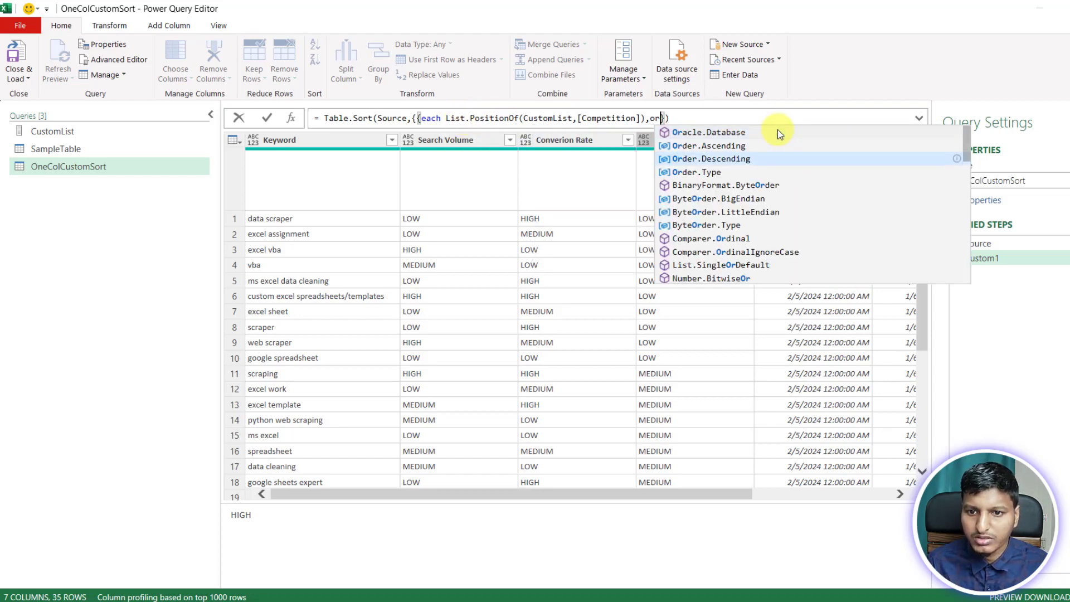
key(Tab)
text(})
key(Return)
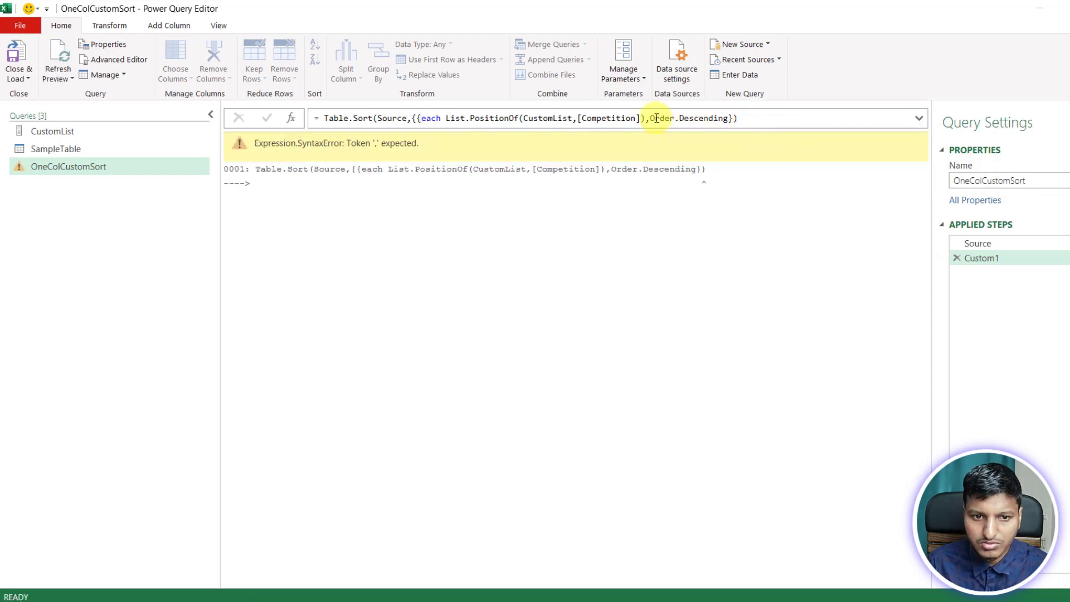
Add the missing closing brace to the end of the comparison criteria and reapply the Table.Sort formula.
click(428, 117)
key(End)
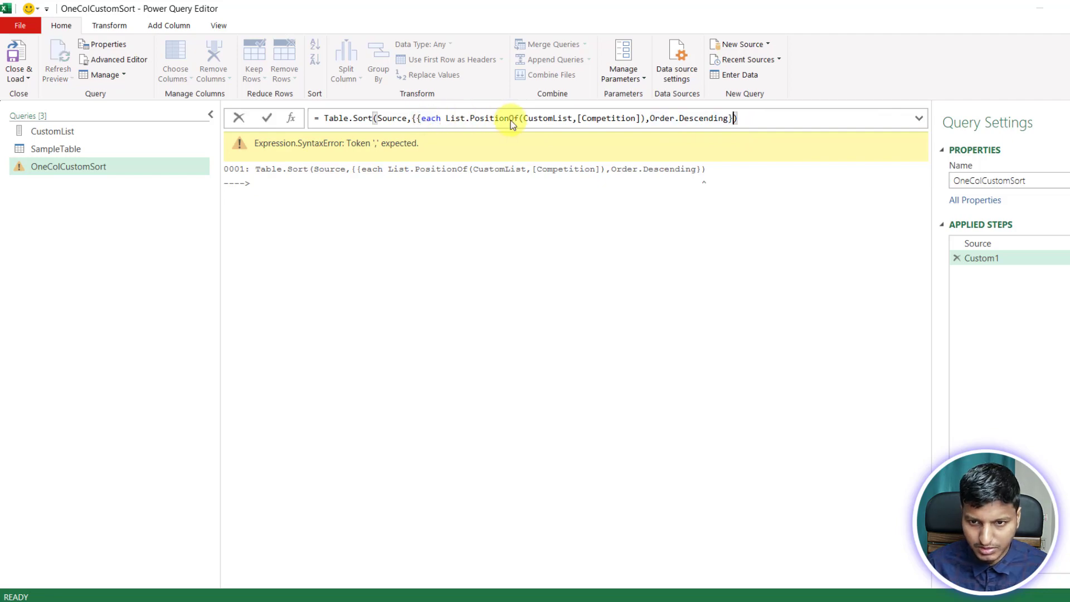
key(Return)
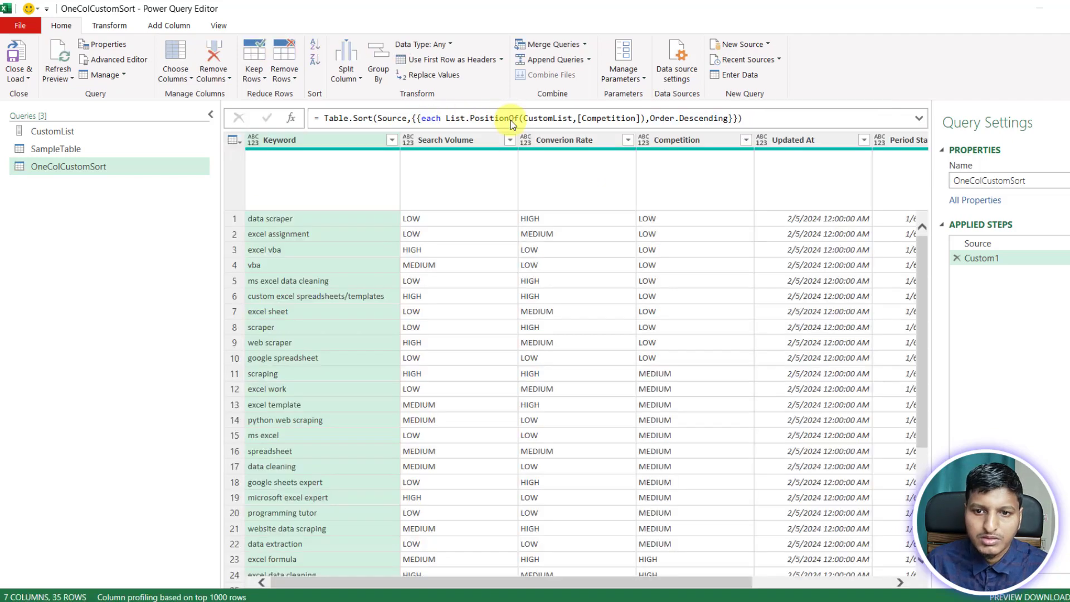
click(518, 120)
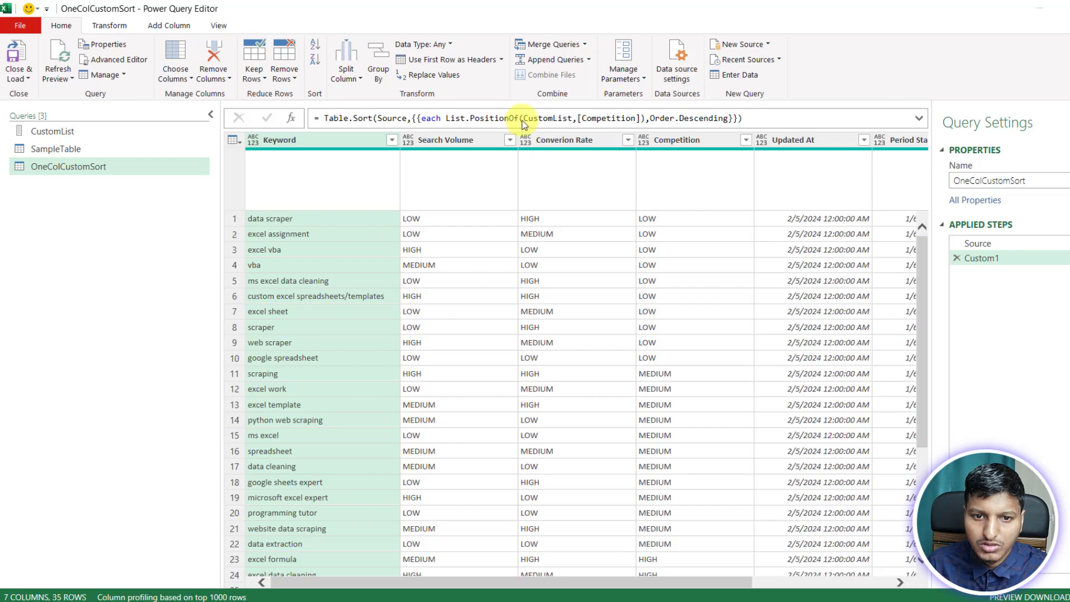
click(718, 119)
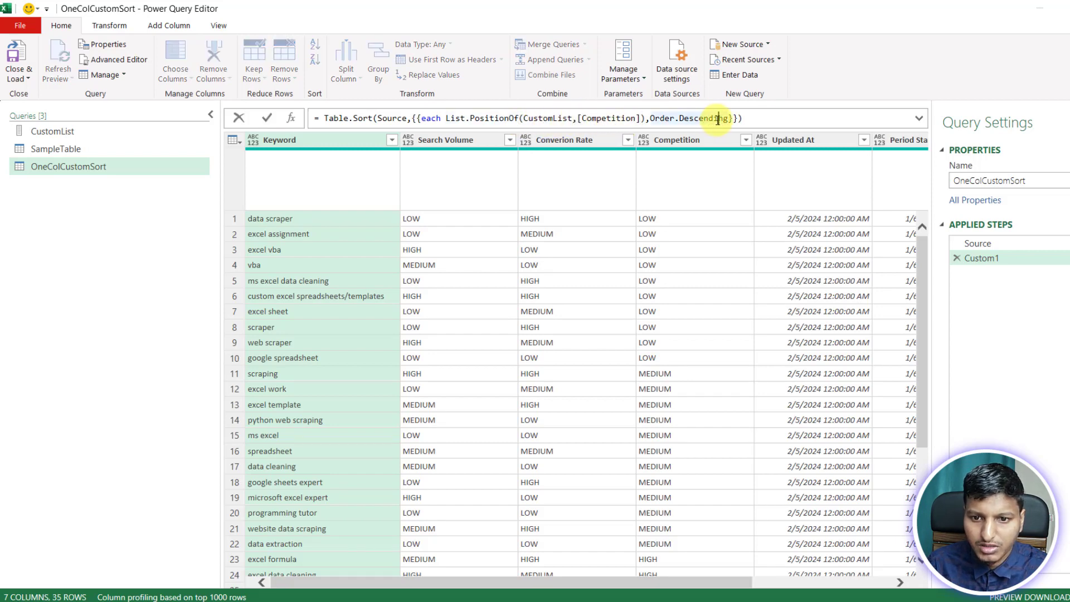
Set the sort order of the List.PositionOf criterion to Order.Ascending and apply the Table.Sort formula.
double_click(590, 118)
double_click(549, 118)
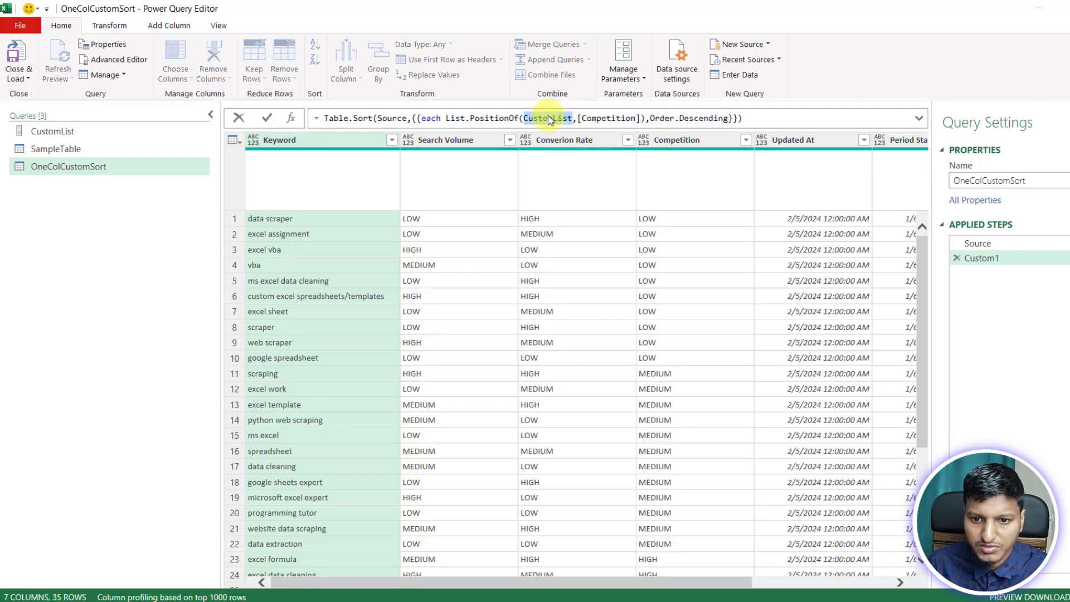
key(Return)
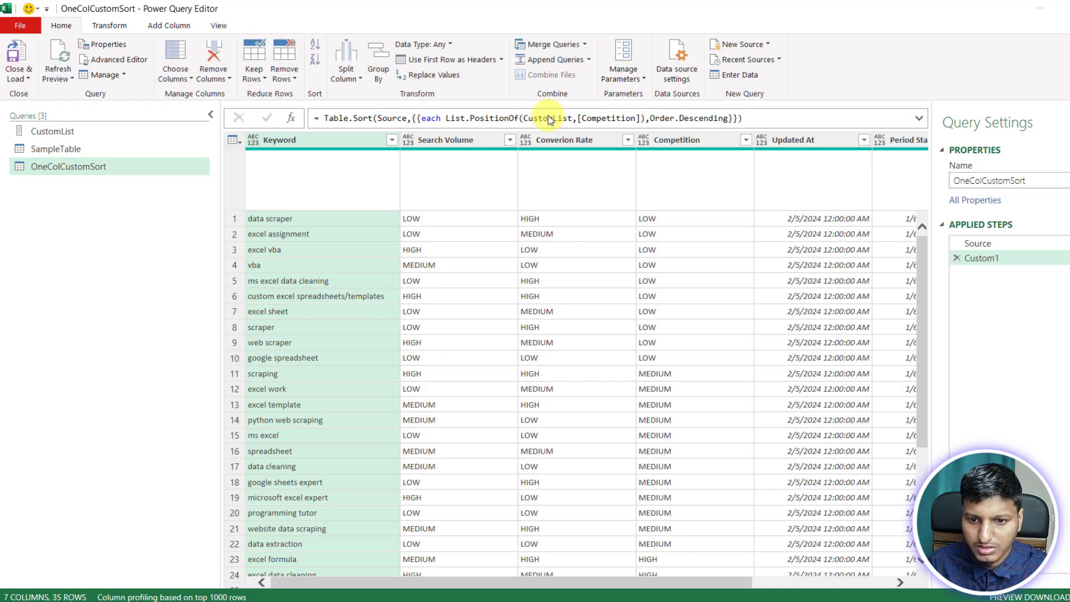
double_click(683, 119)
text(Ascending)
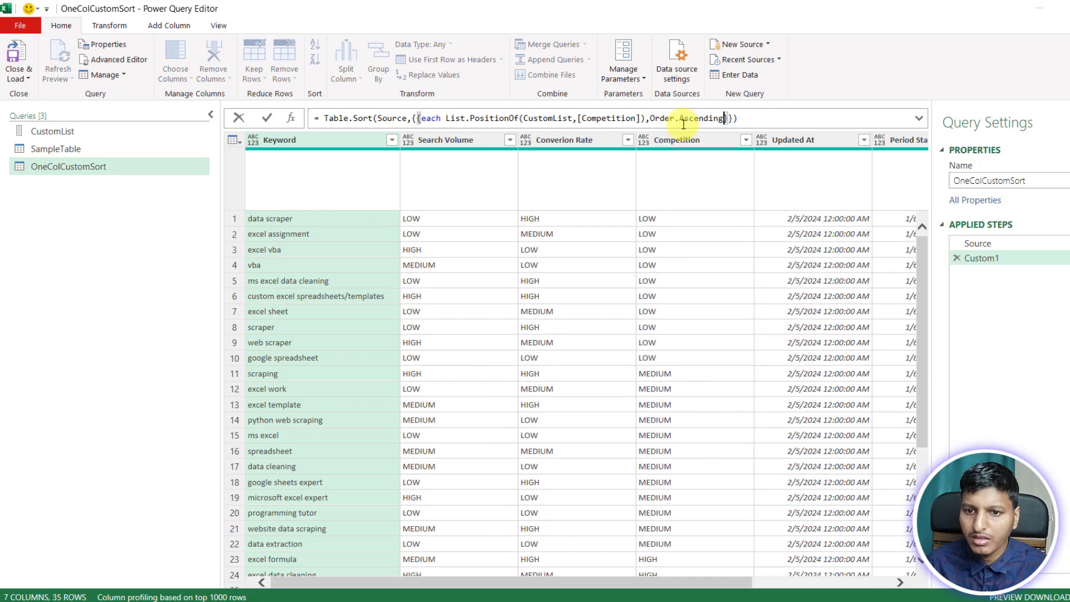
key(Return)
Check the order of the HIGH, MEDIUM and LOW values in the Competition column against the ascending sort formula.
click(723, 218)
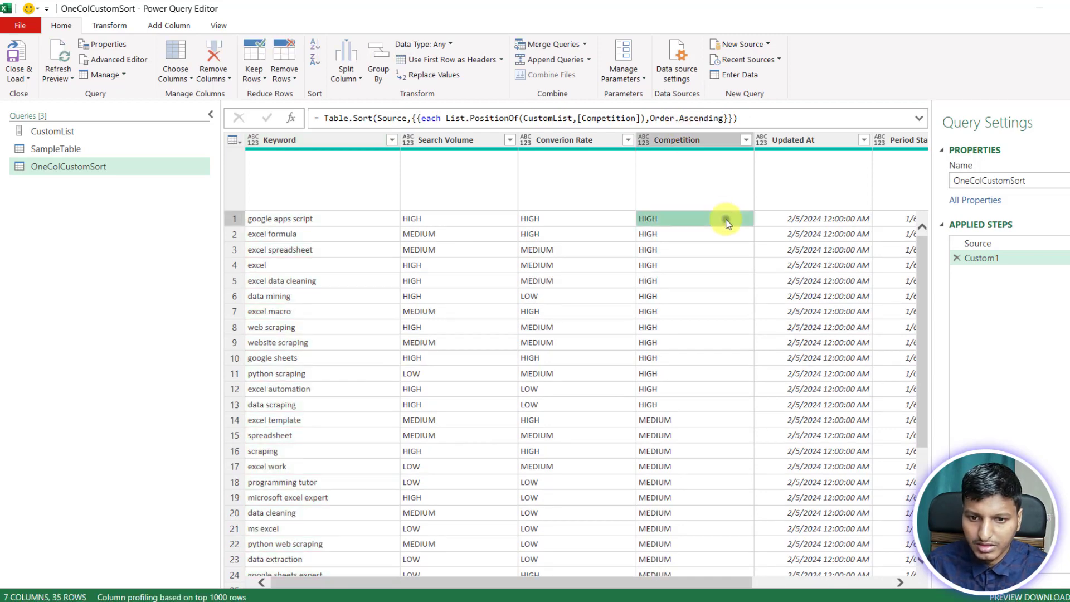
click(644, 466)
scroll(644, 466, down, 6)
click(653, 406)
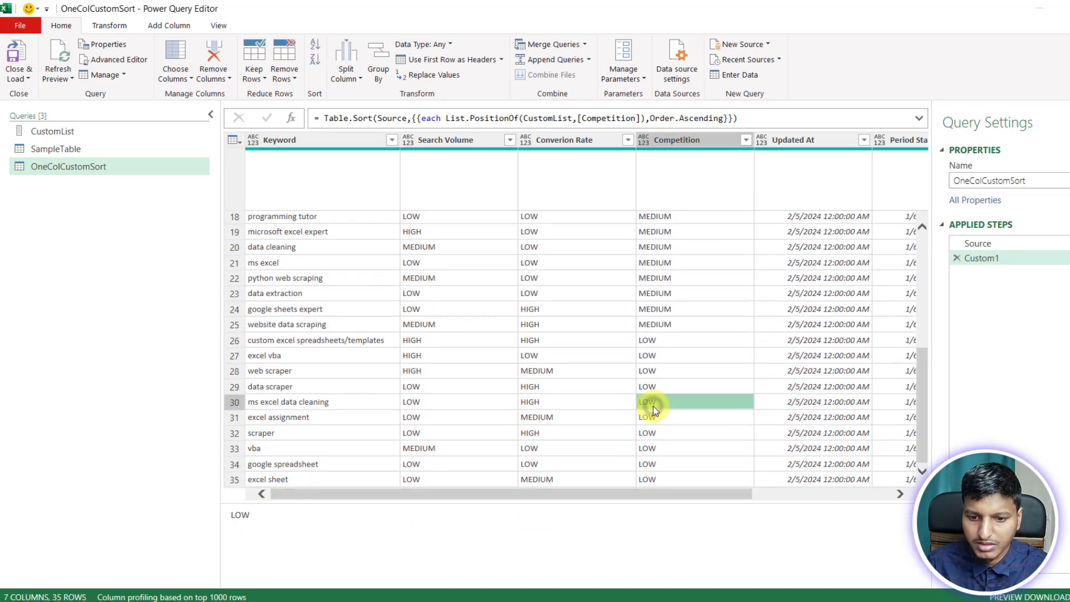
scroll(654, 406, up, 6)
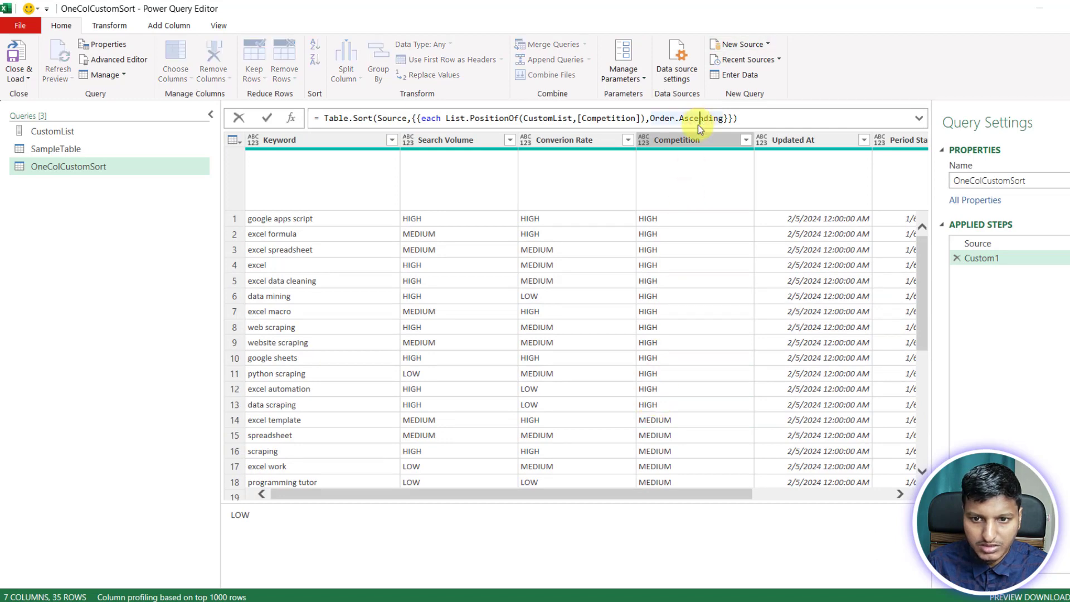
click(670, 251)
click(678, 283)
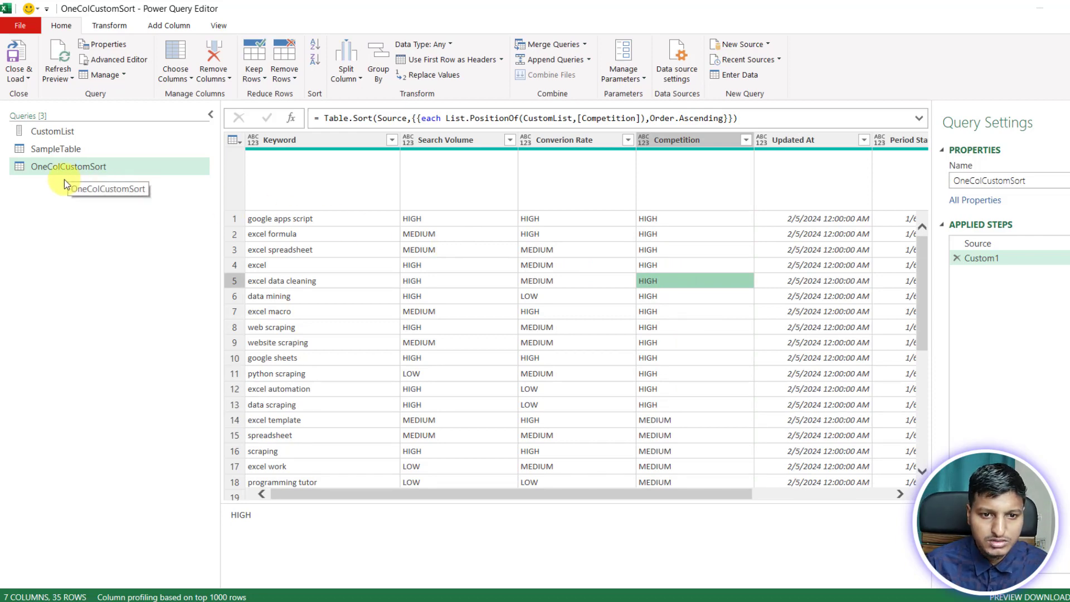
Duplicate the OneColCustomSort query and rename the copy TwoColCustomSort.
click(457, 140)
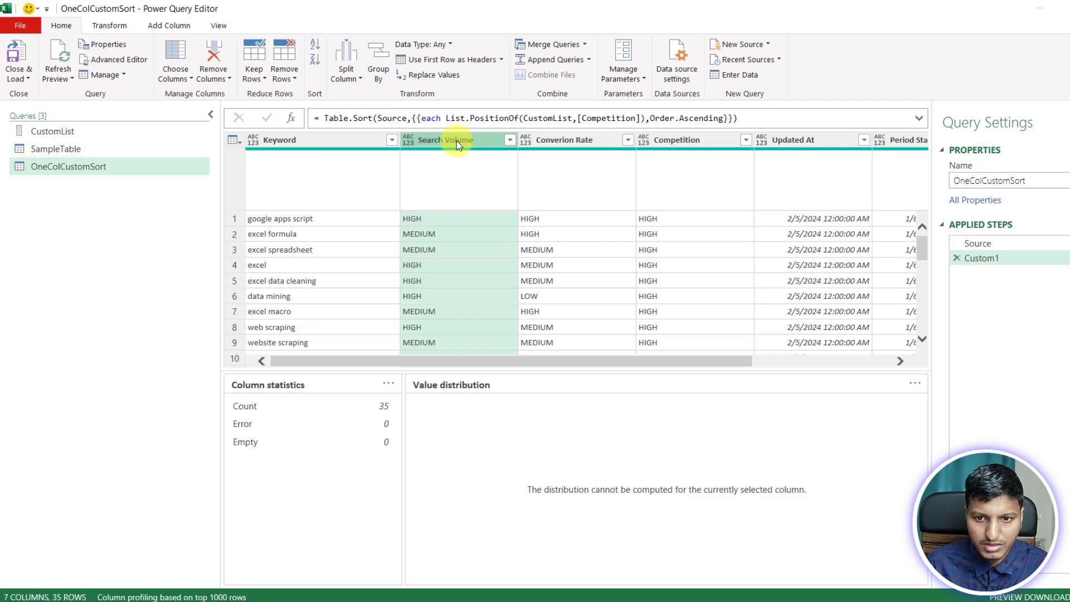
click(676, 142)
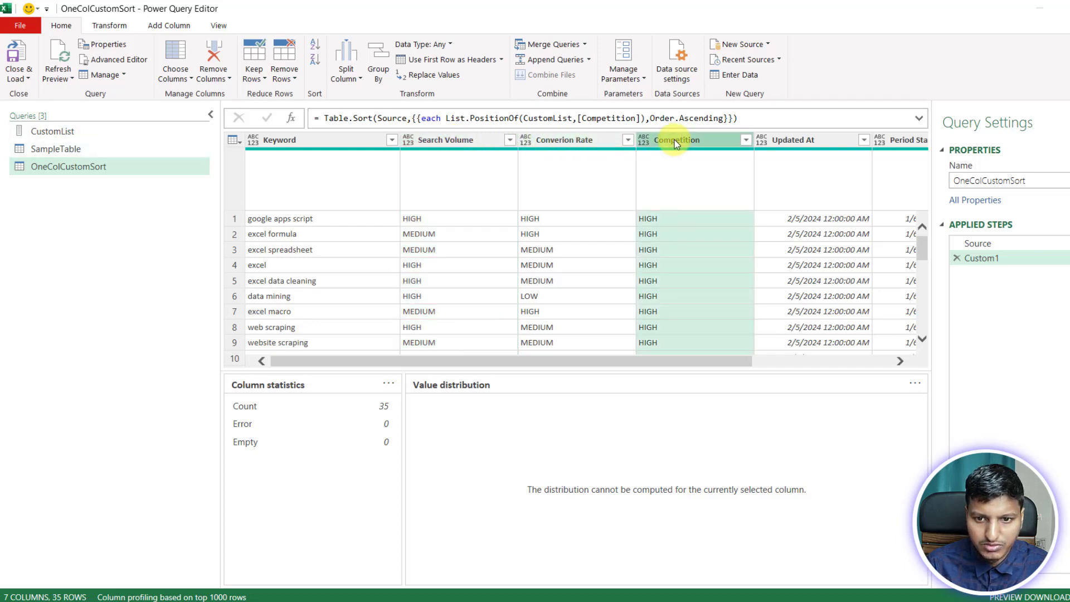
right_click(134, 167)
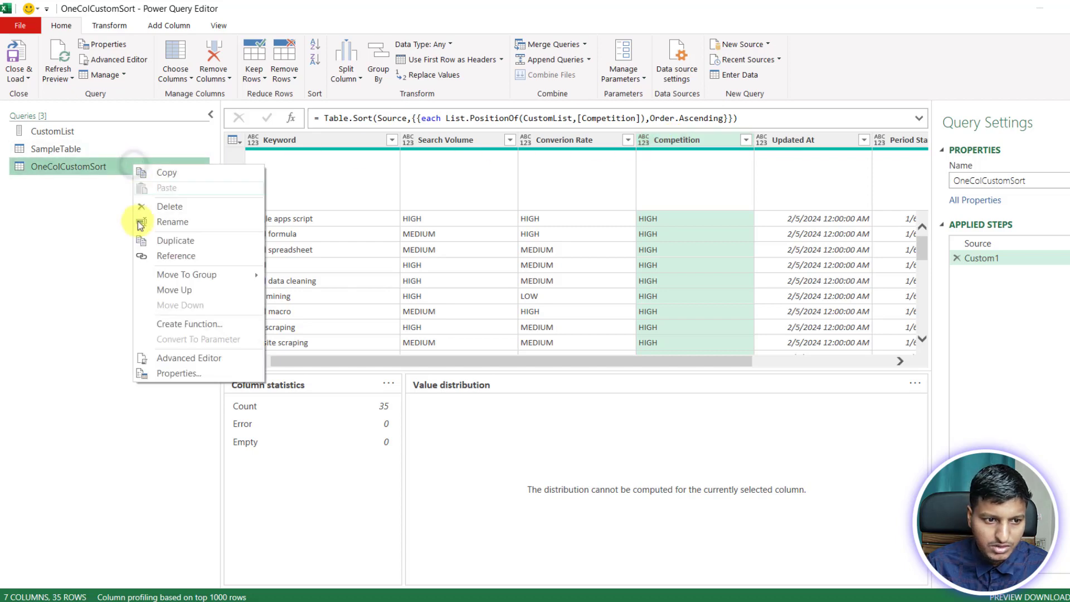
click(141, 241)
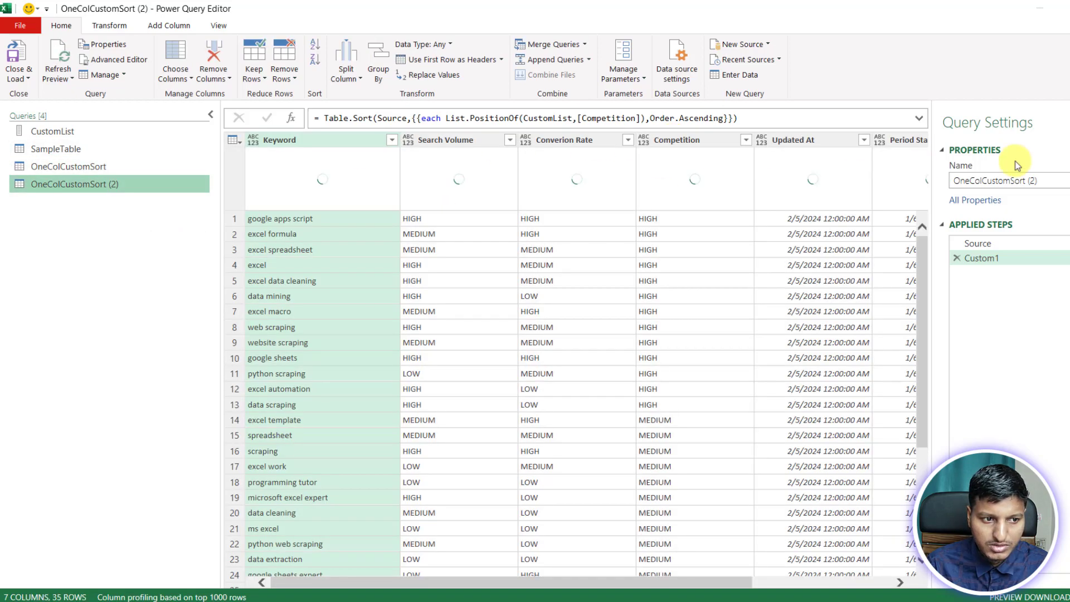
text(Two)
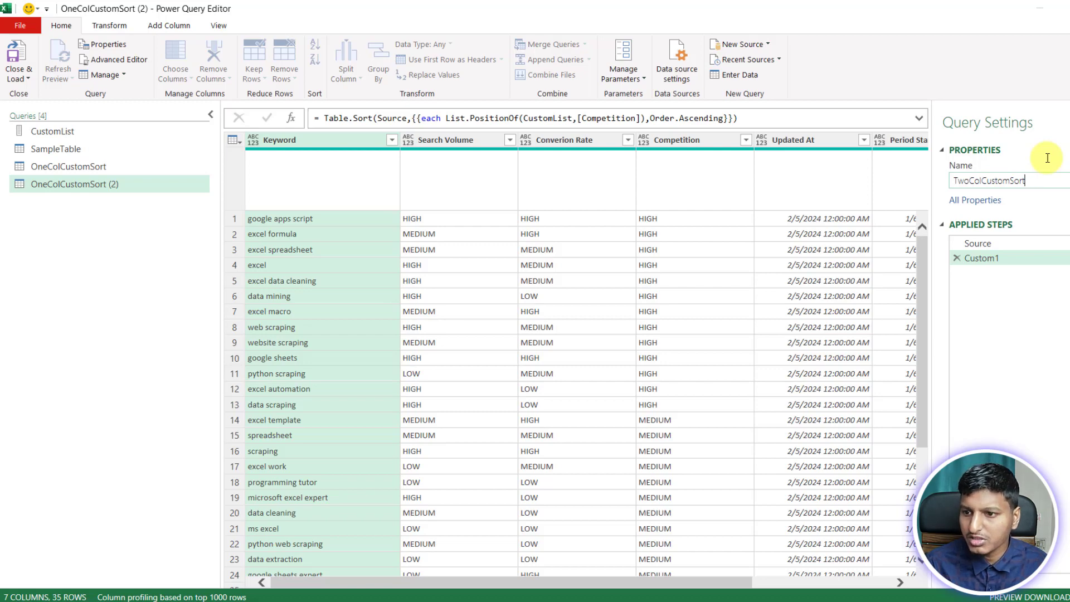
key(Return)
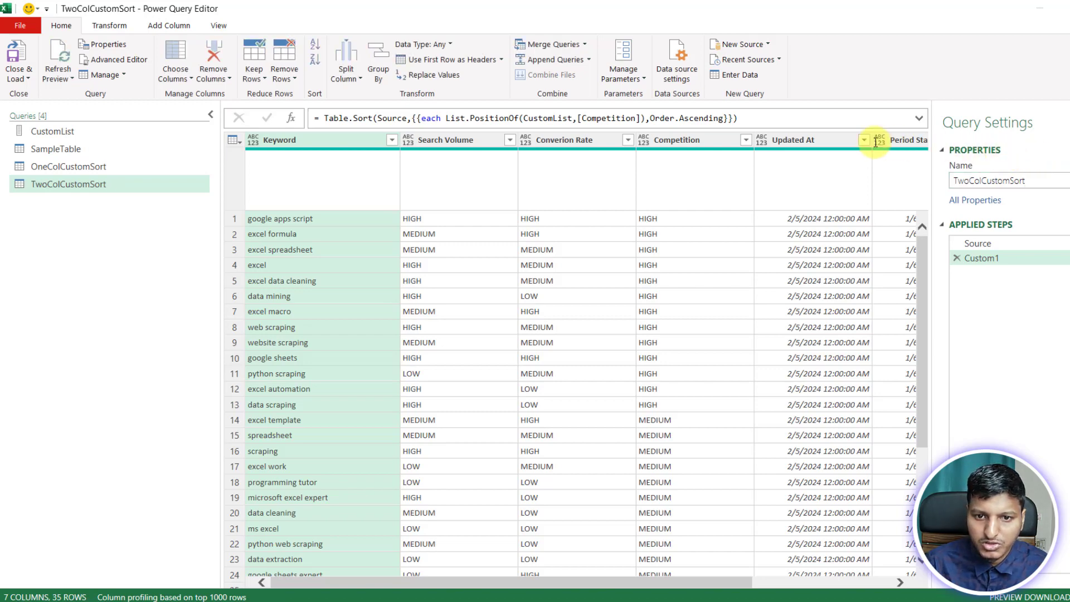
Add a second copy of the braced Competition criterion after the first one in the Table.Sort formula and apply it.
click(697, 118)
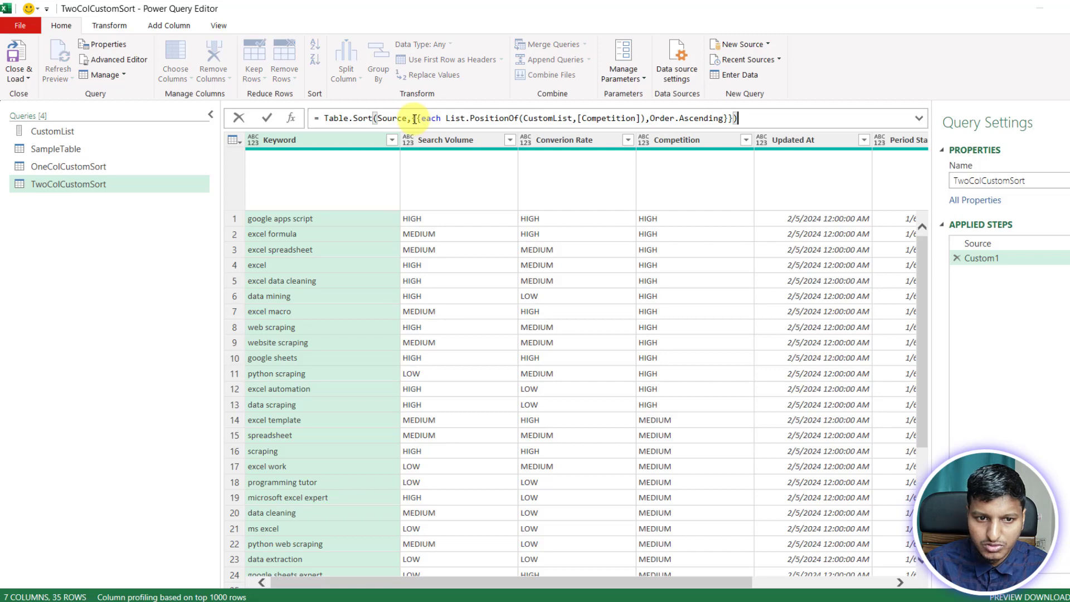
text({)
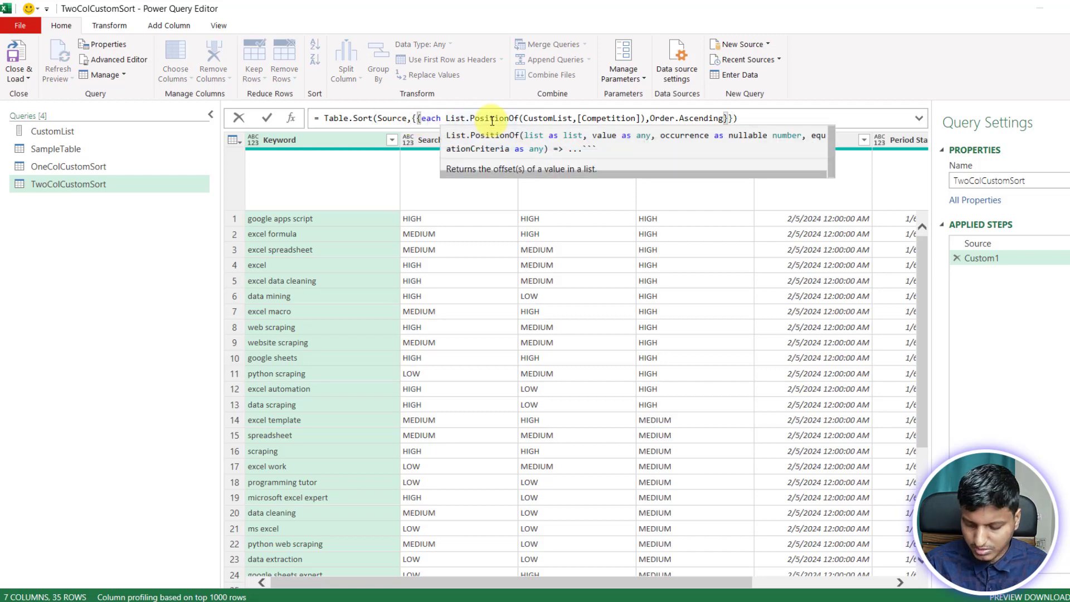
key(shift+End)
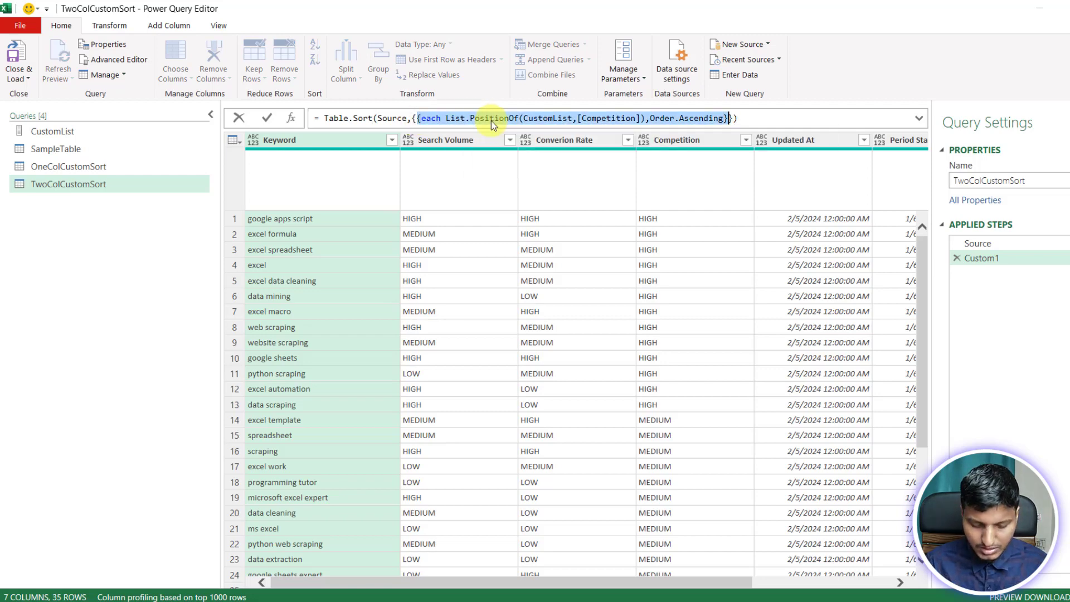
key(Right)
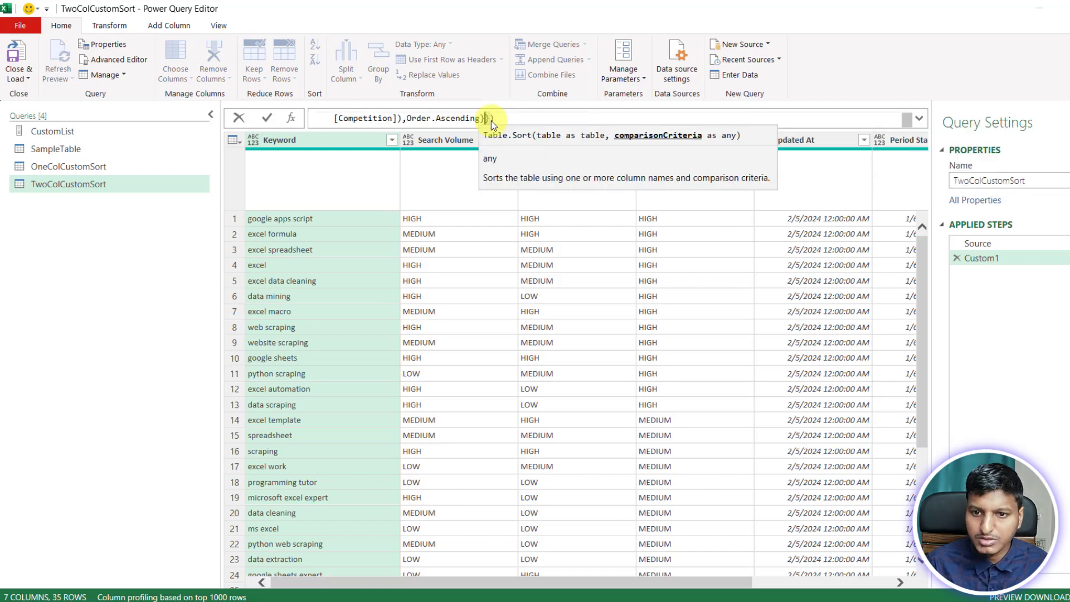
key(Return)
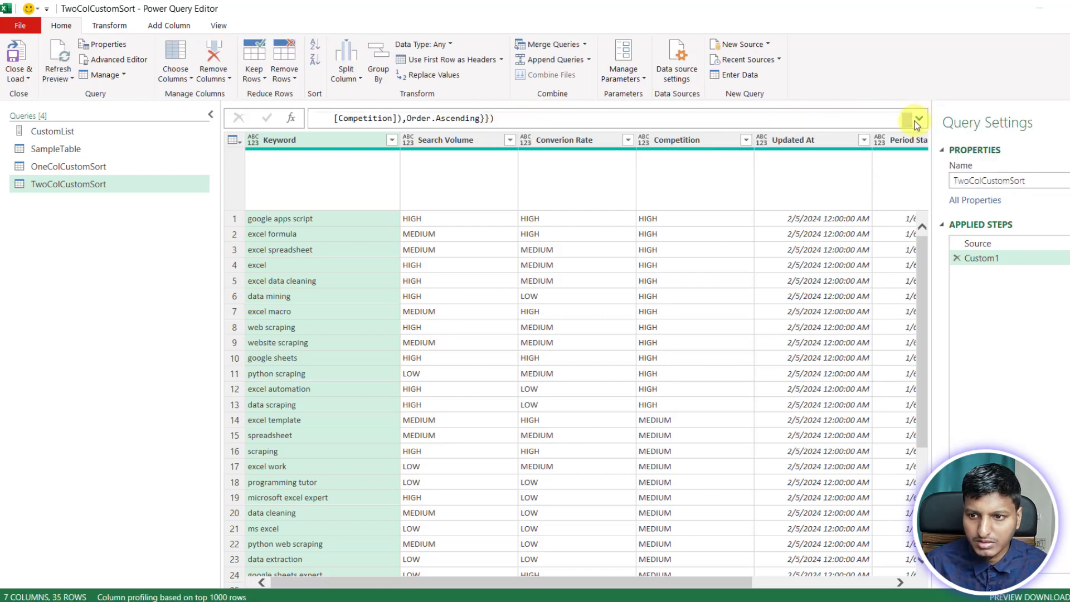
Expand the formula area, replace Competition with Search Volume in the first sort criterion and apply the formula.
click(923, 122)
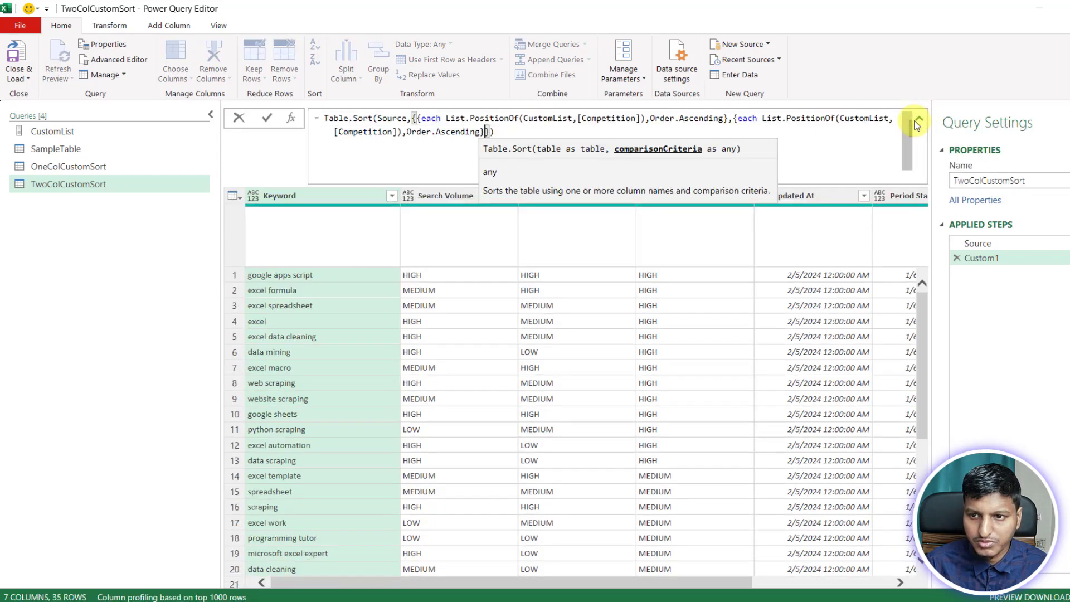
double_click(619, 119)
text(Search V)
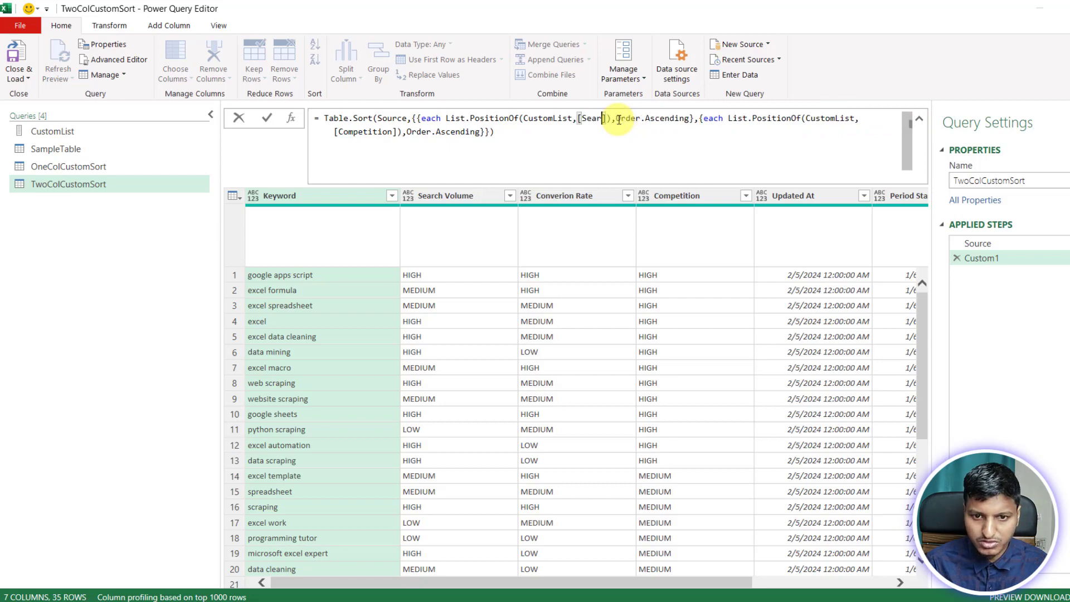
text(olume)
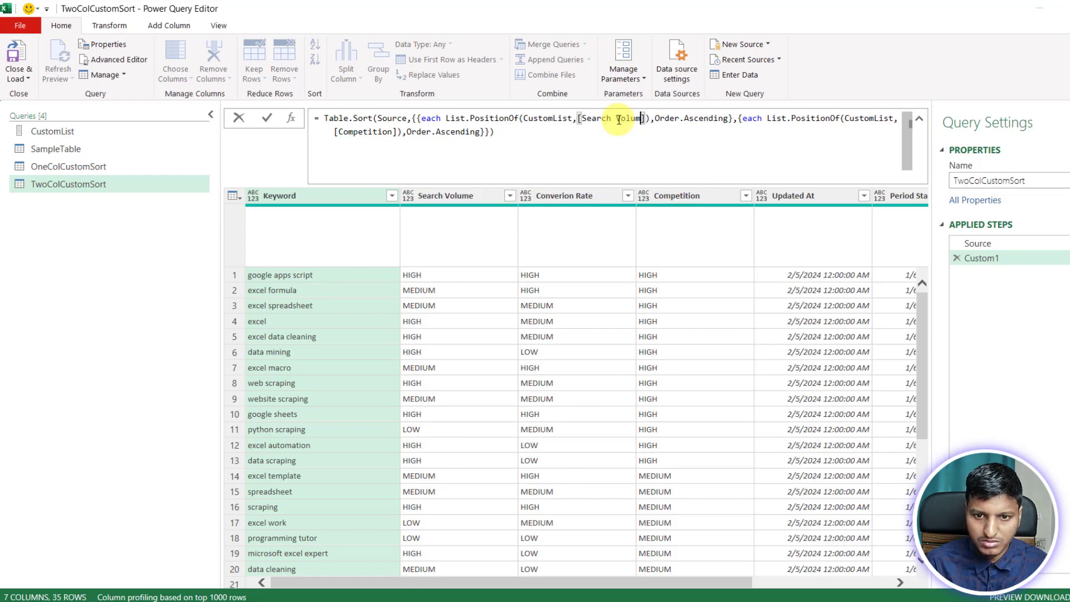
key(Return)
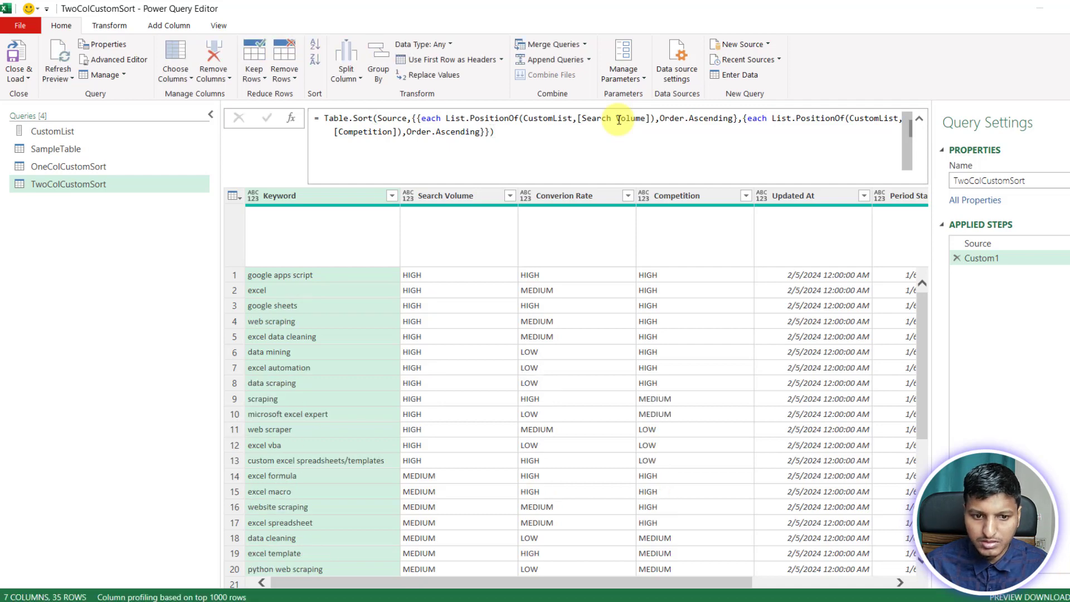
Set the sort order of the second criterion, Competition, to Order.Descending and apply the formula.
click(423, 275)
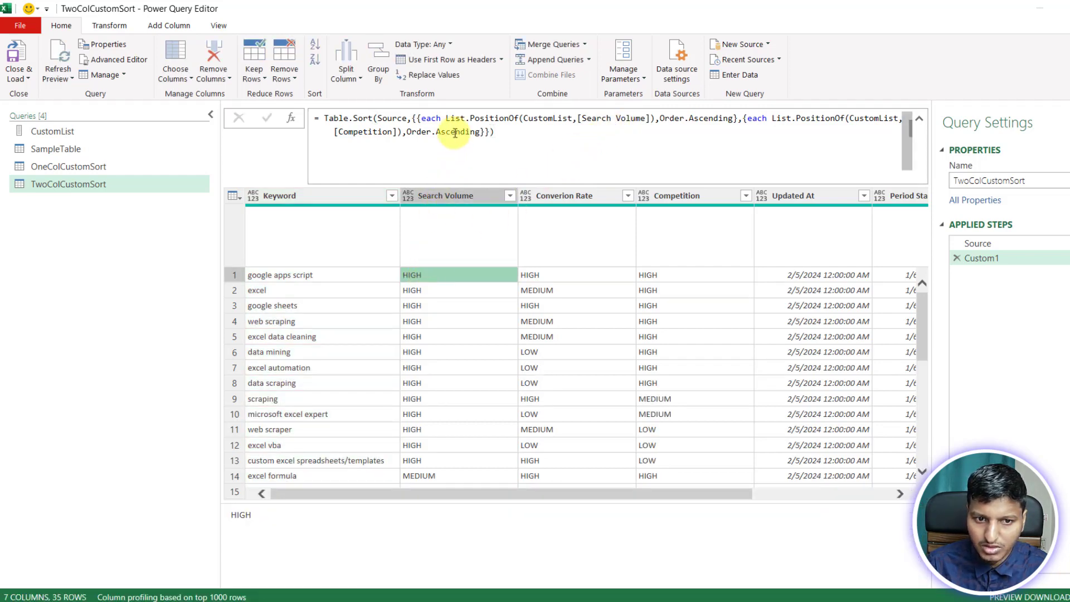
double_click(455, 132)
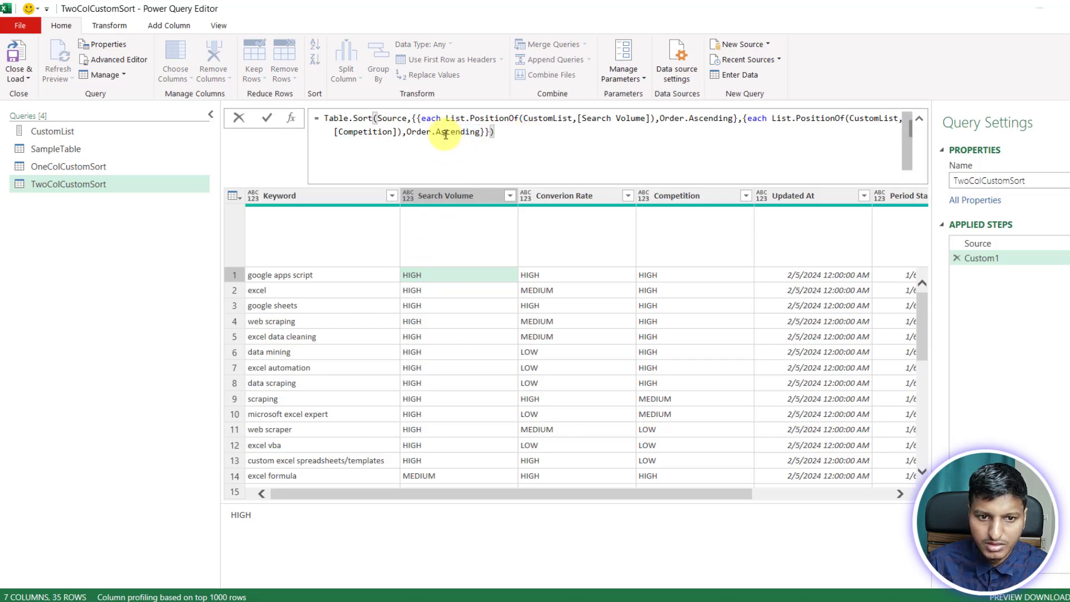
double_click(454, 132)
text(De)
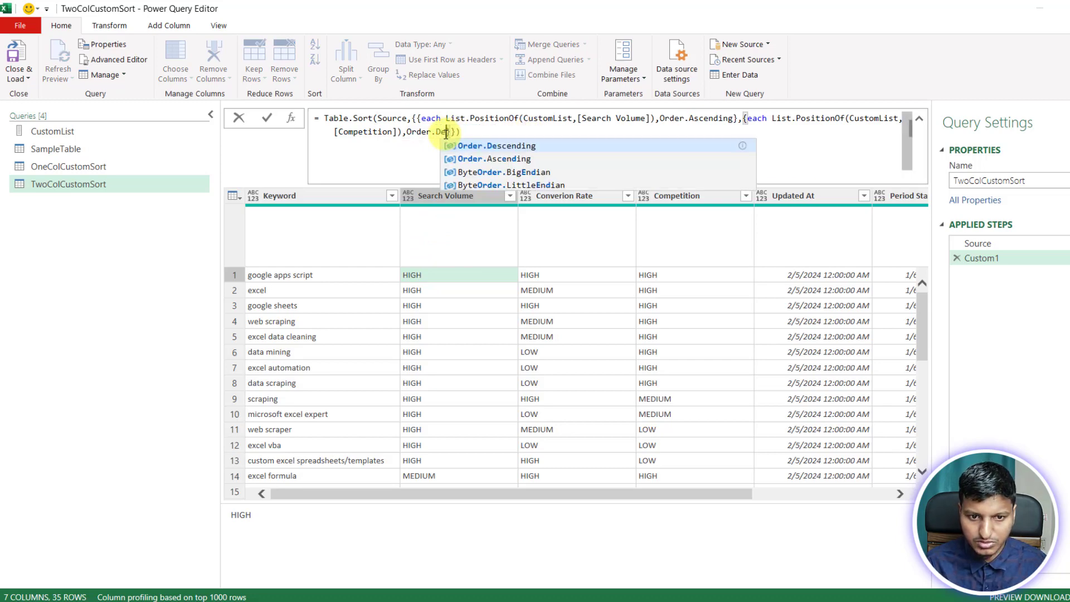
key(Tab)
key(Return)
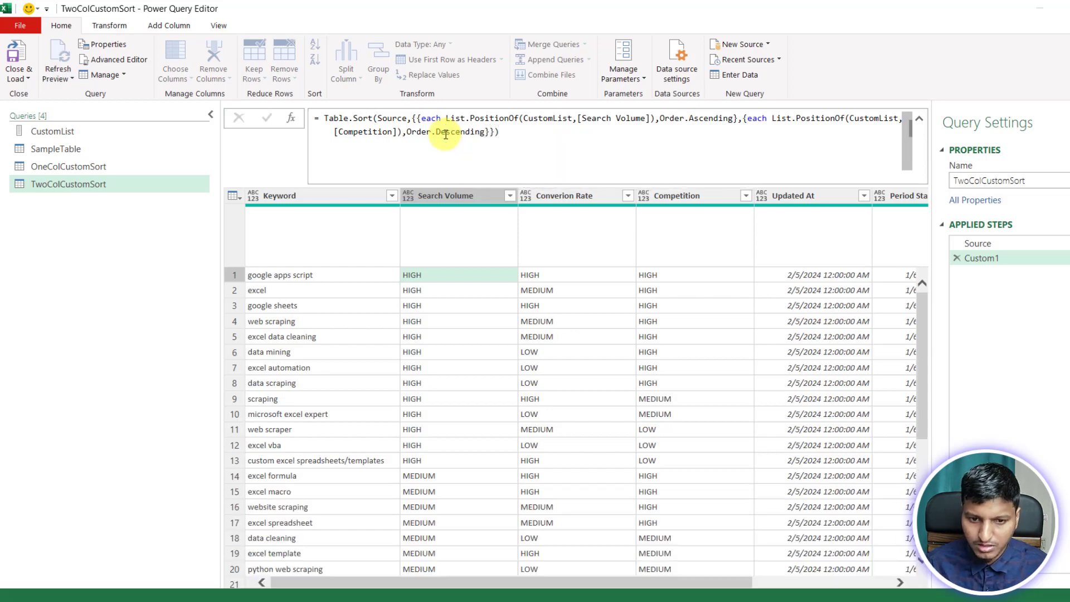
Compare the Search Volume and Competition values in the first row with the two criteria in the sort formula.
click(448, 276)
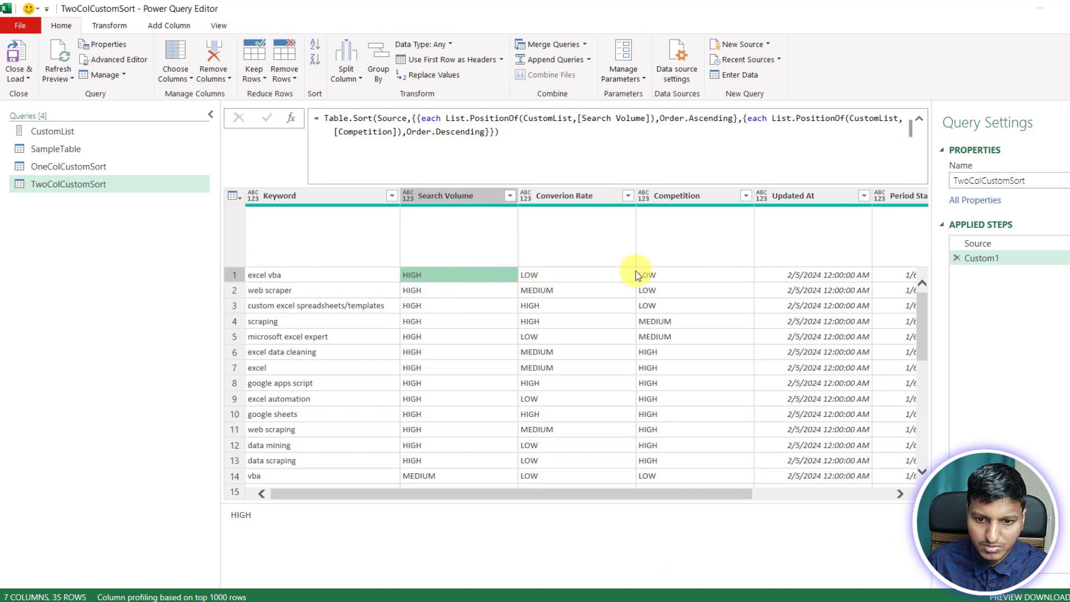
click(652, 275)
click(415, 275)
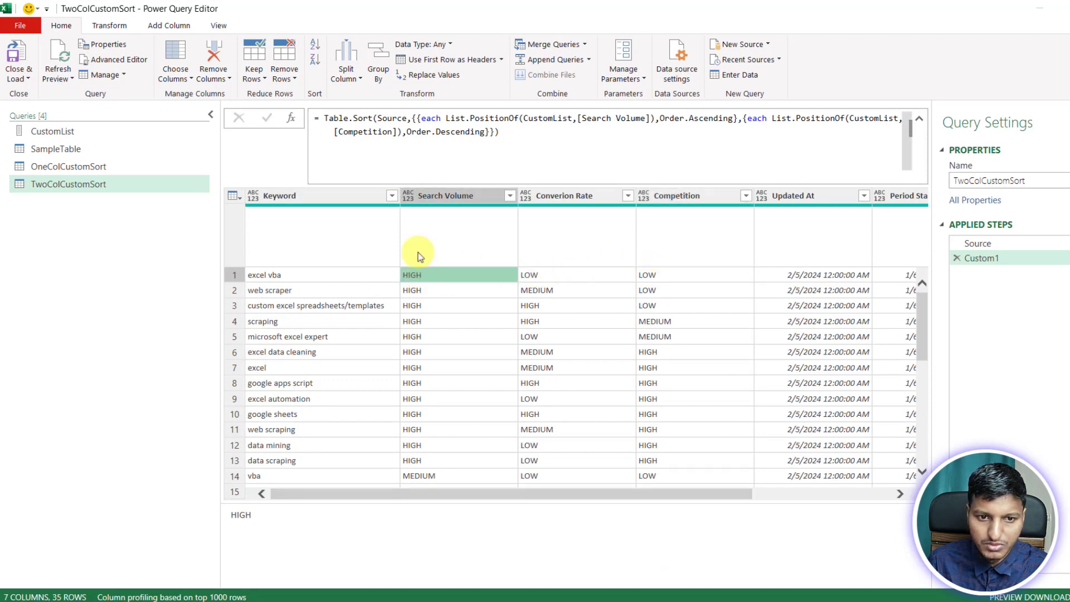
click(410, 119)
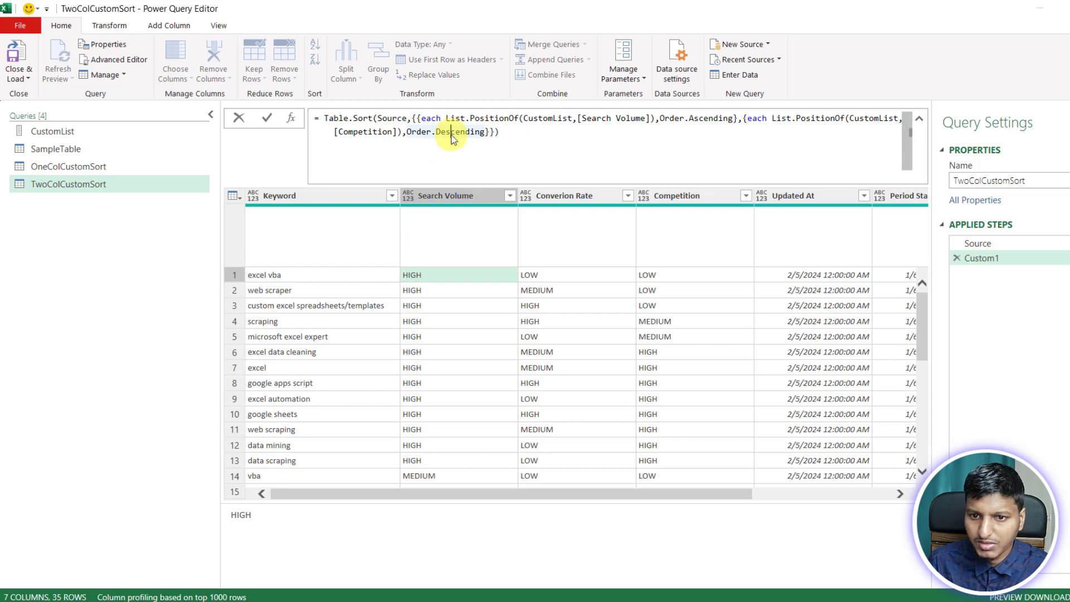
click(526, 143)
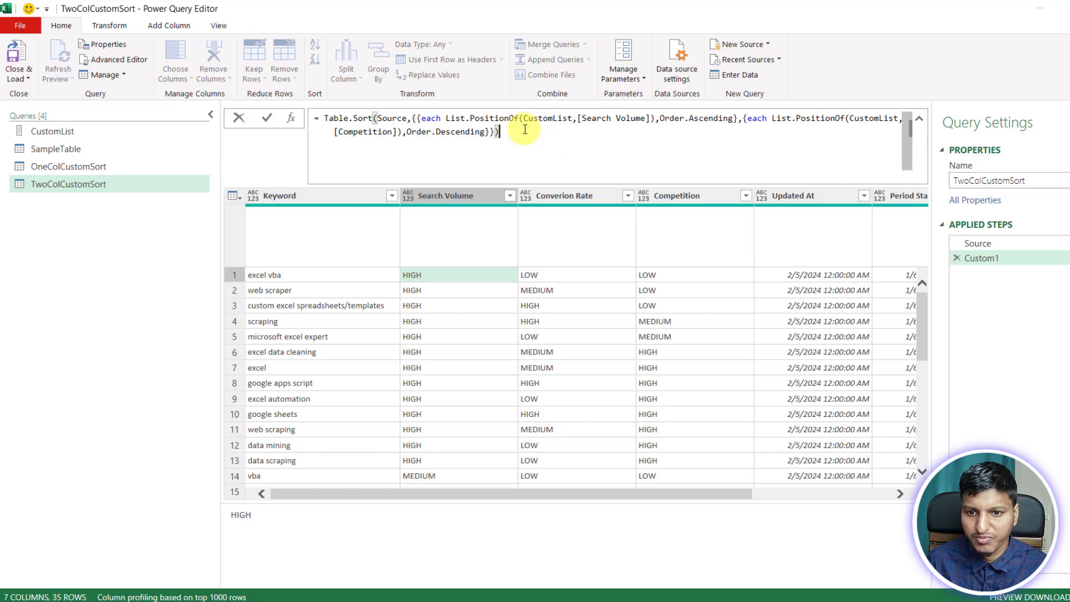
Insert a type change after the Source step that converts the Period Starts At column to Date.
click(984, 246)
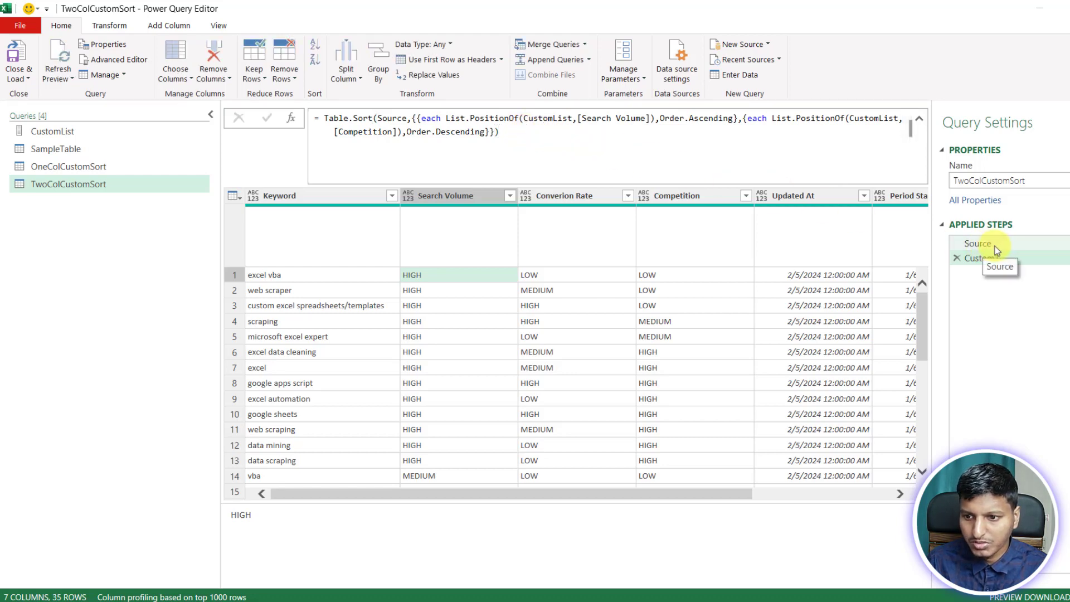
drag(412, 582, 665, 583)
click(687, 195)
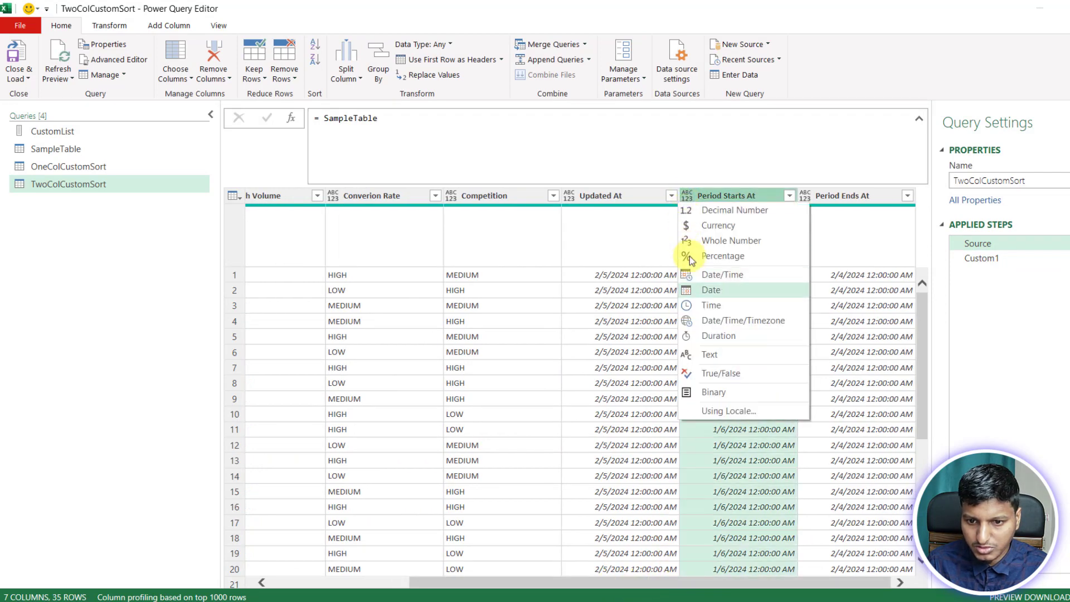
click(692, 286)
click(638, 339)
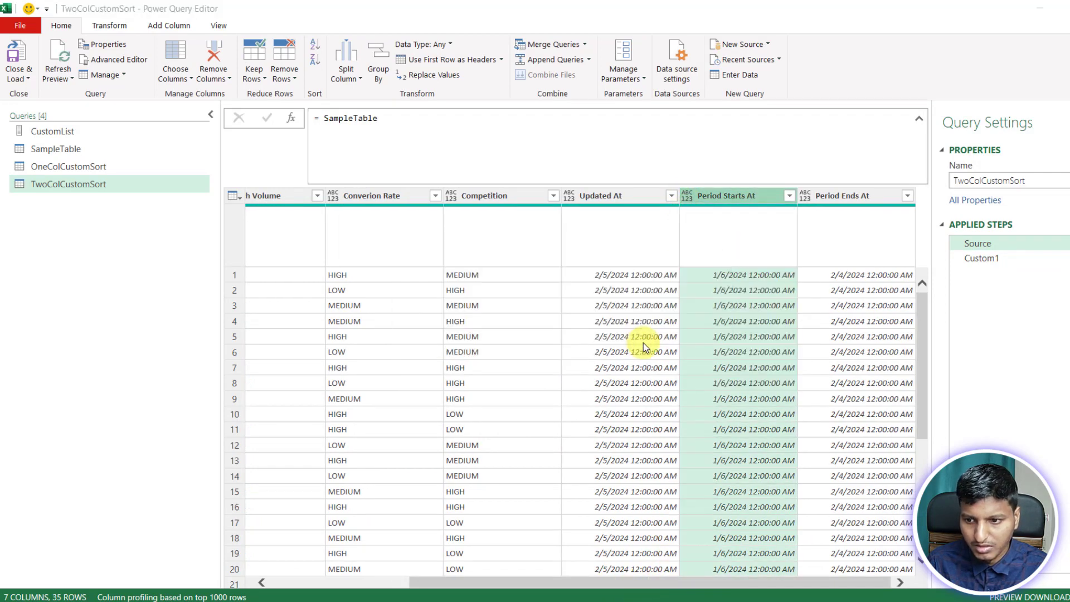
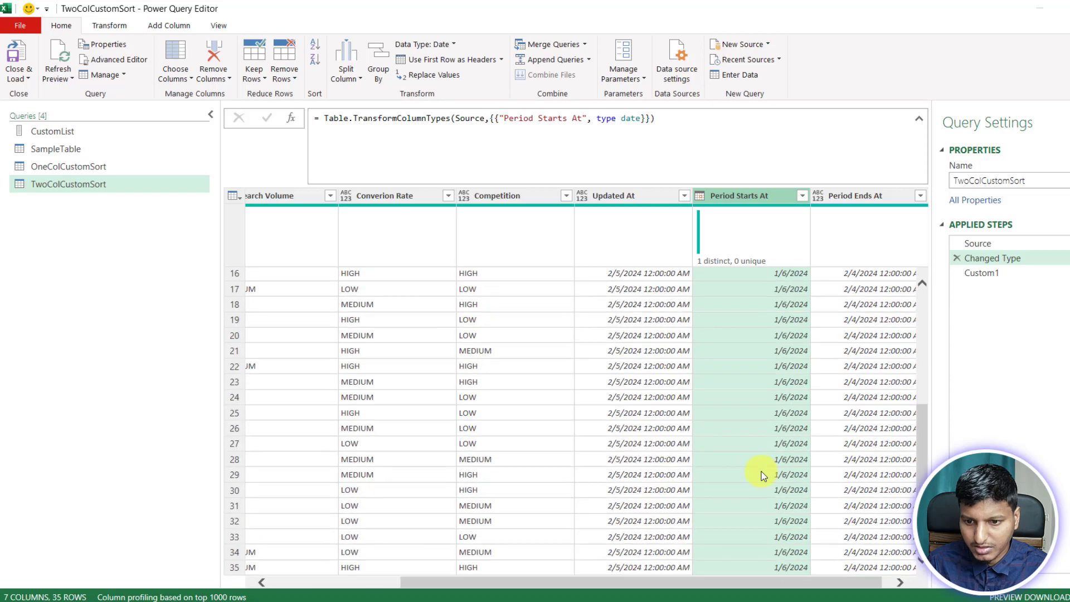
scroll(764, 476, up, 5)
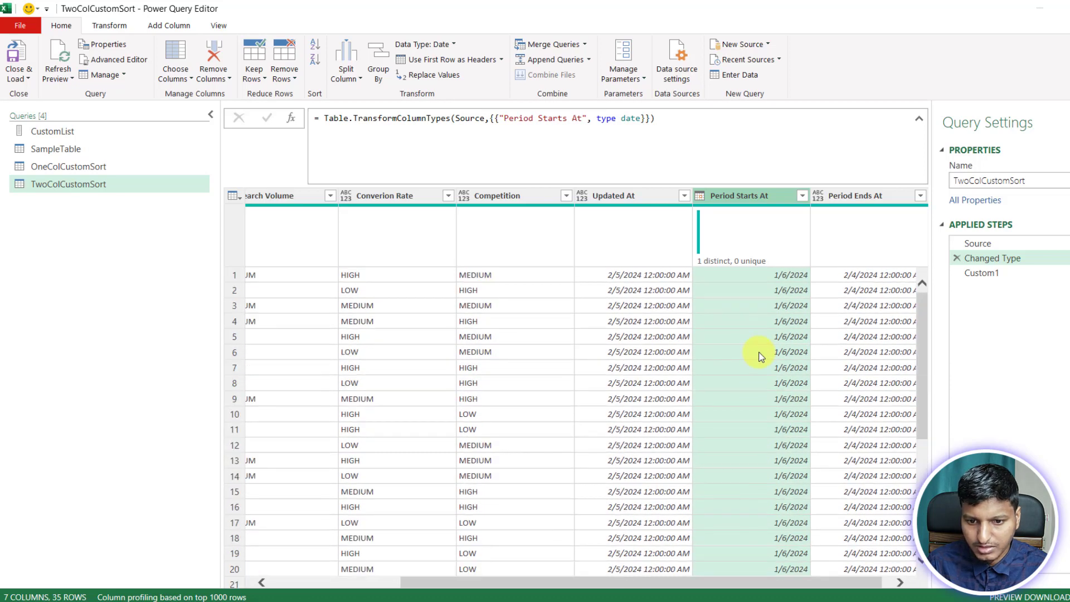
scroll(761, 355, down, 5)
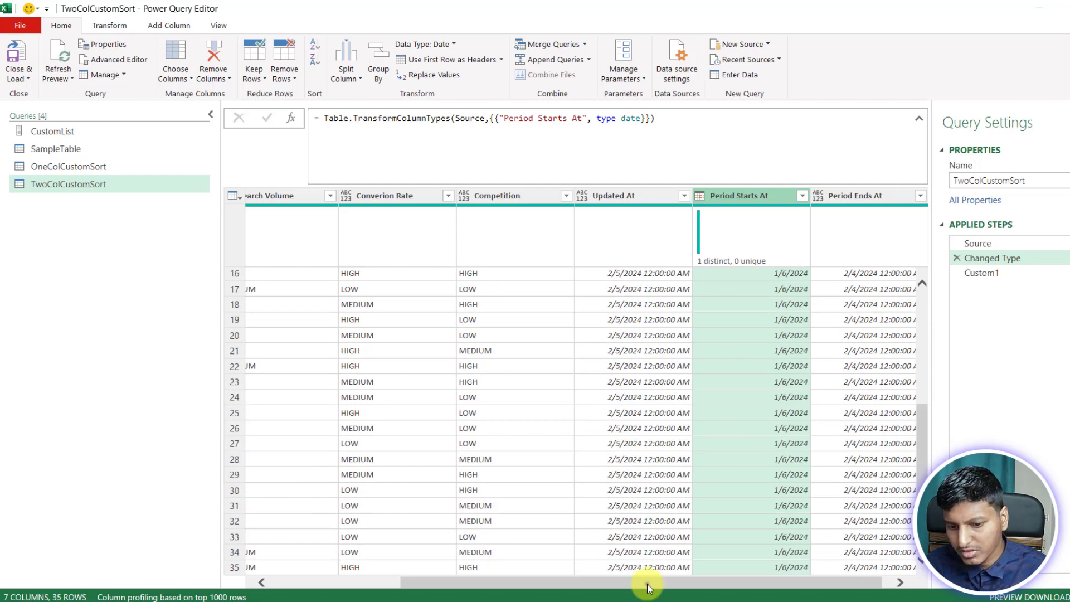
drag(648, 584, 553, 578)
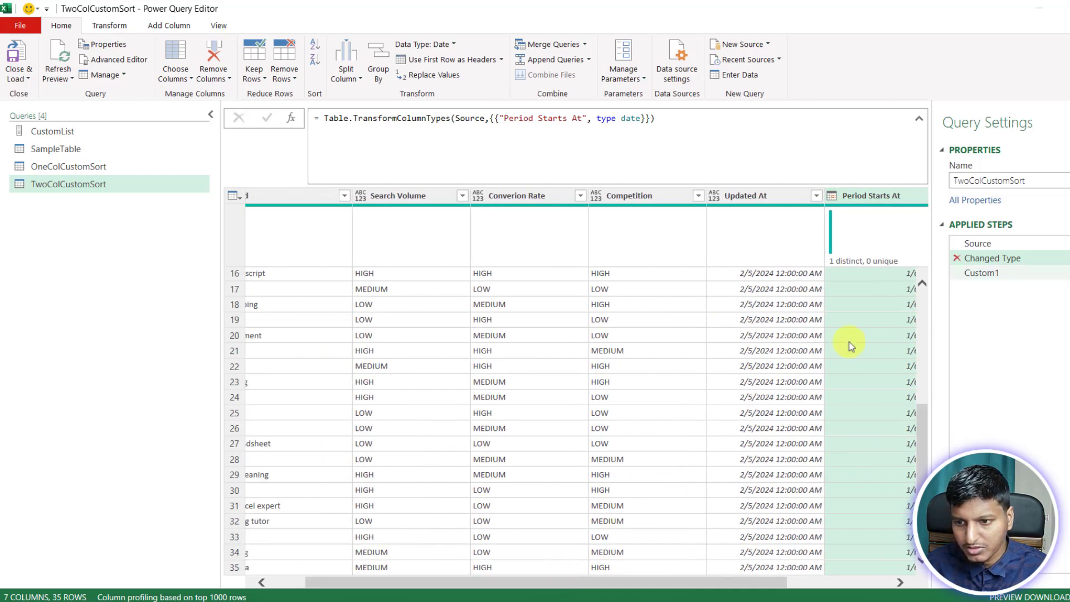
click(957, 259)
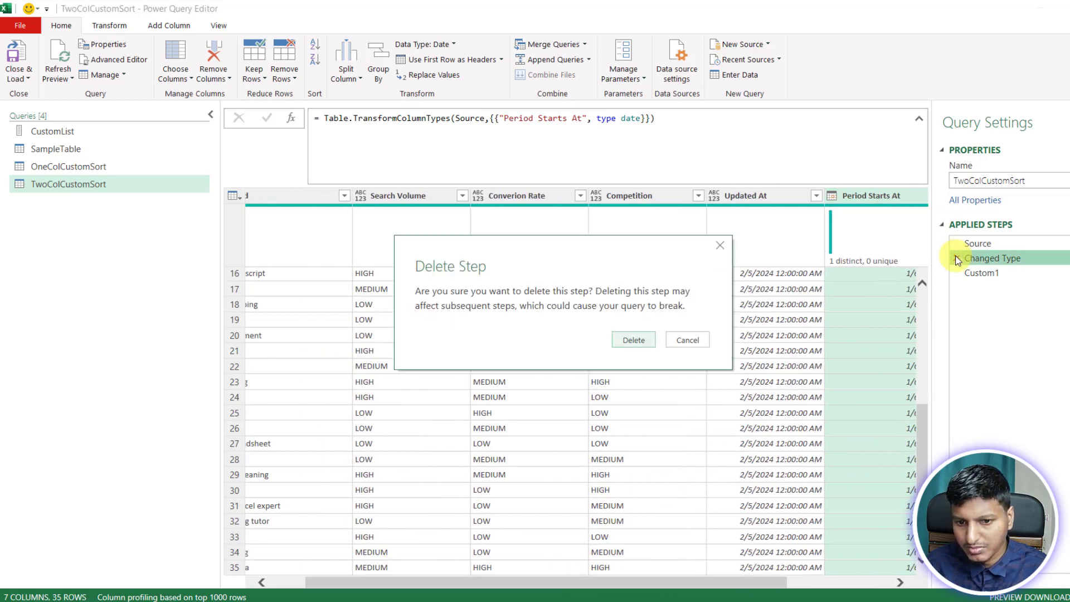
click(688, 340)
Add a custom column named RandomNumber with the formula Number.Random() after the Changed Type step.
click(153, 25)
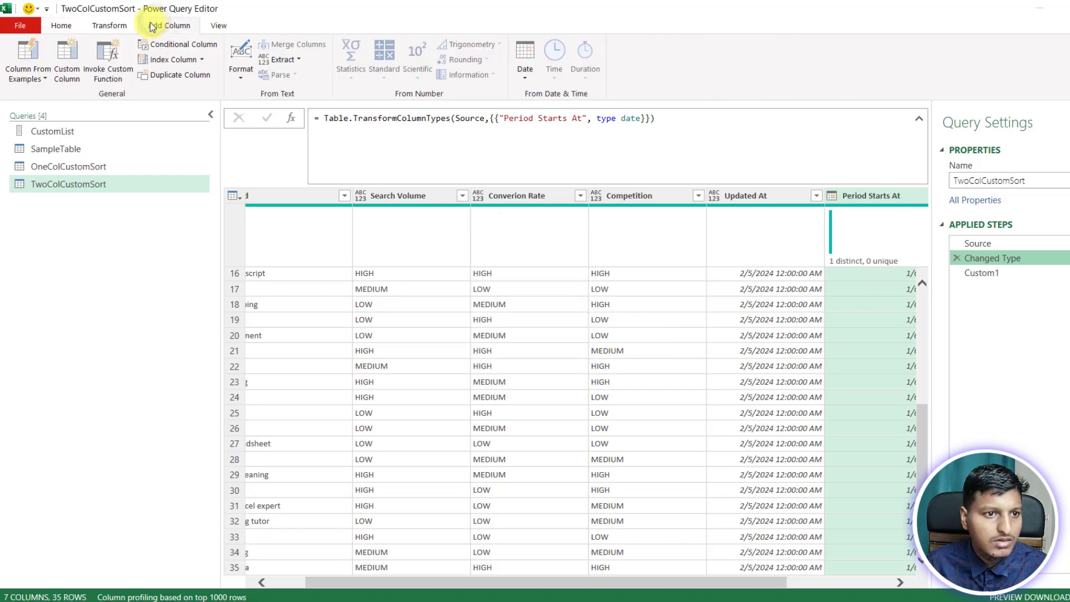
click(72, 65)
click(634, 340)
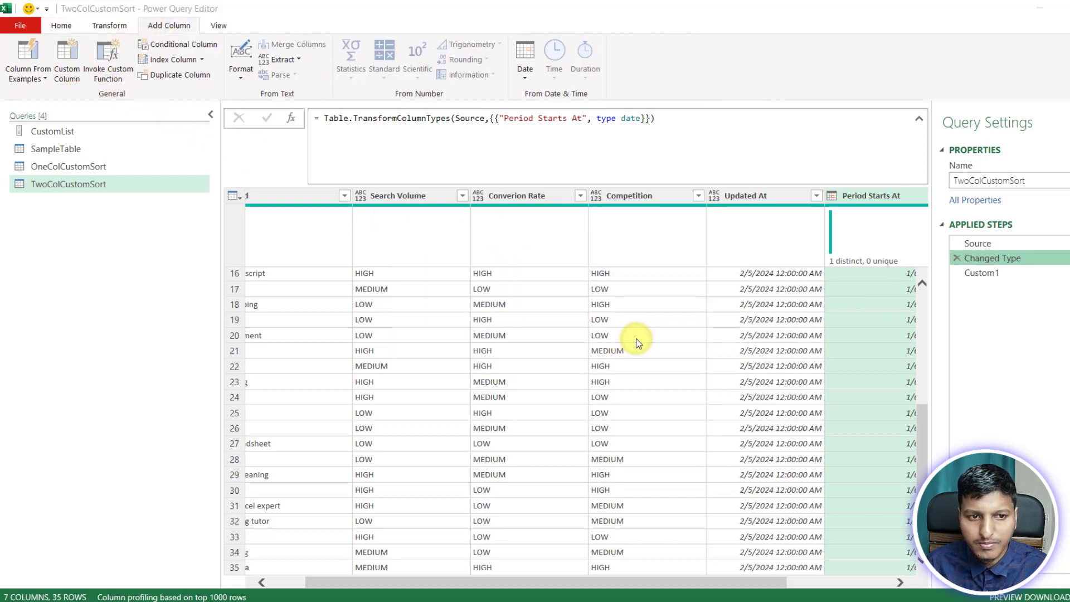
click(353, 260)
text(N)
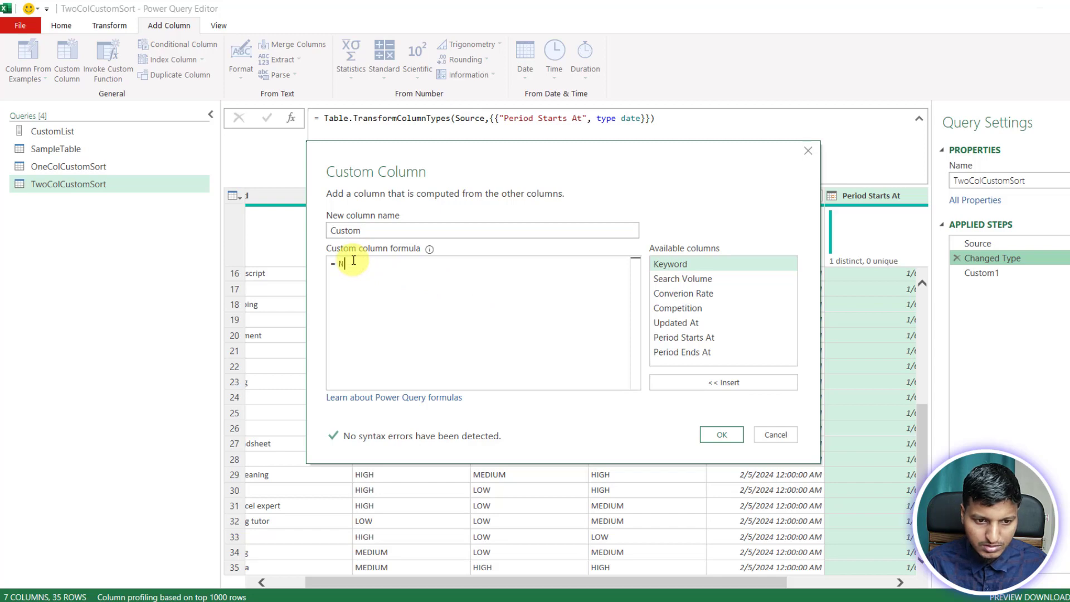
text(umber.Random)
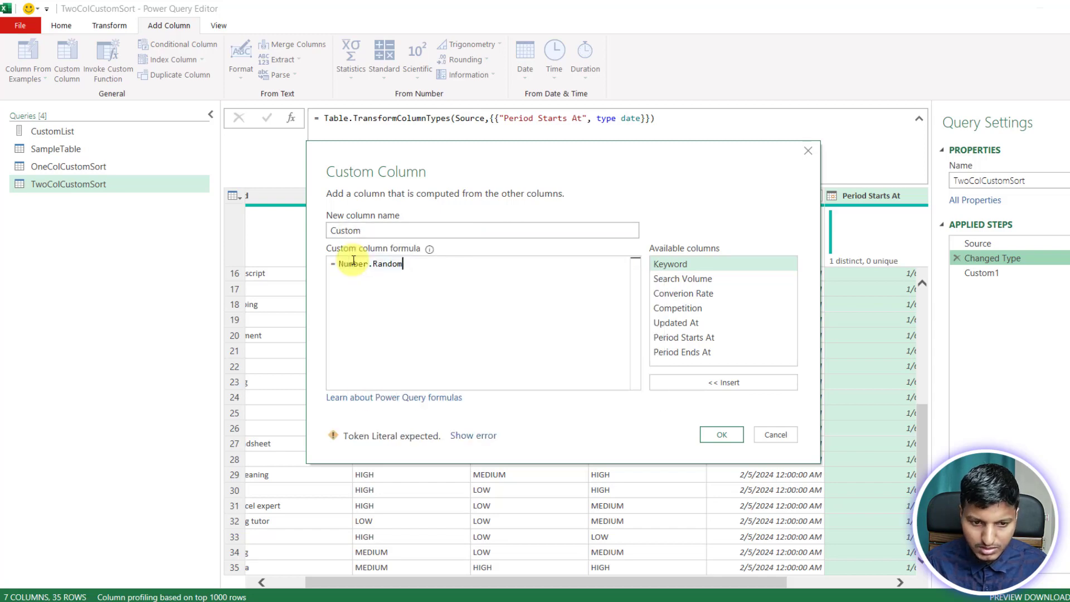
text(())
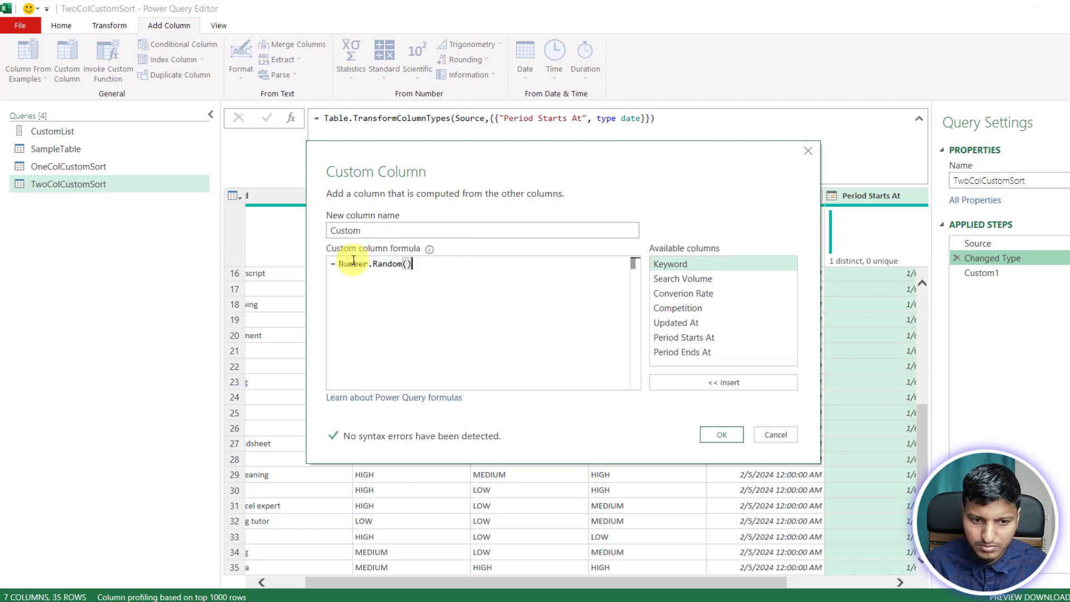
key(shift+Tab)
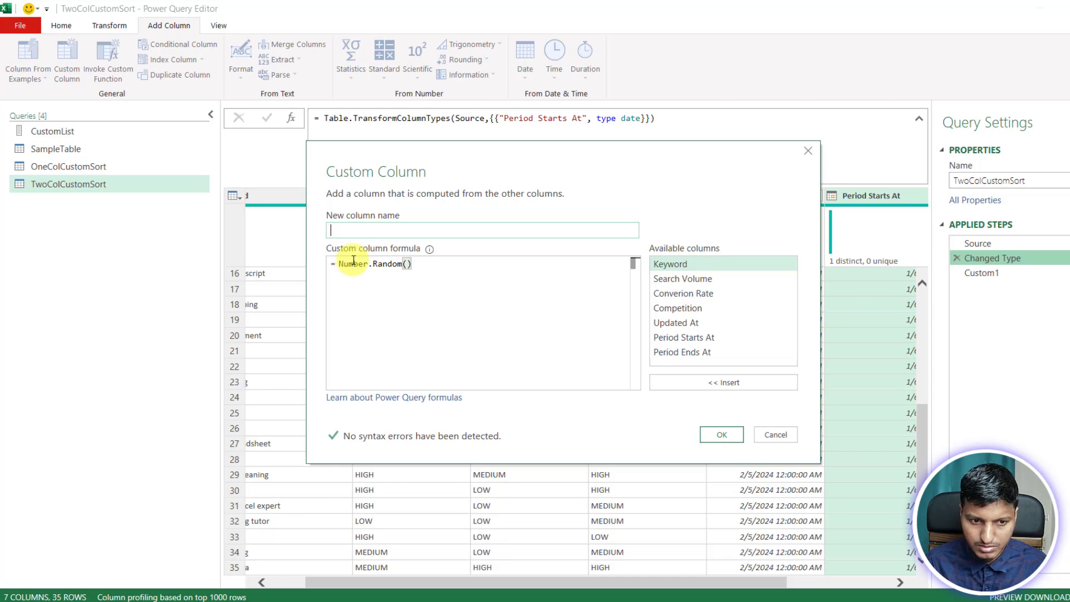
text(RandomNumb)
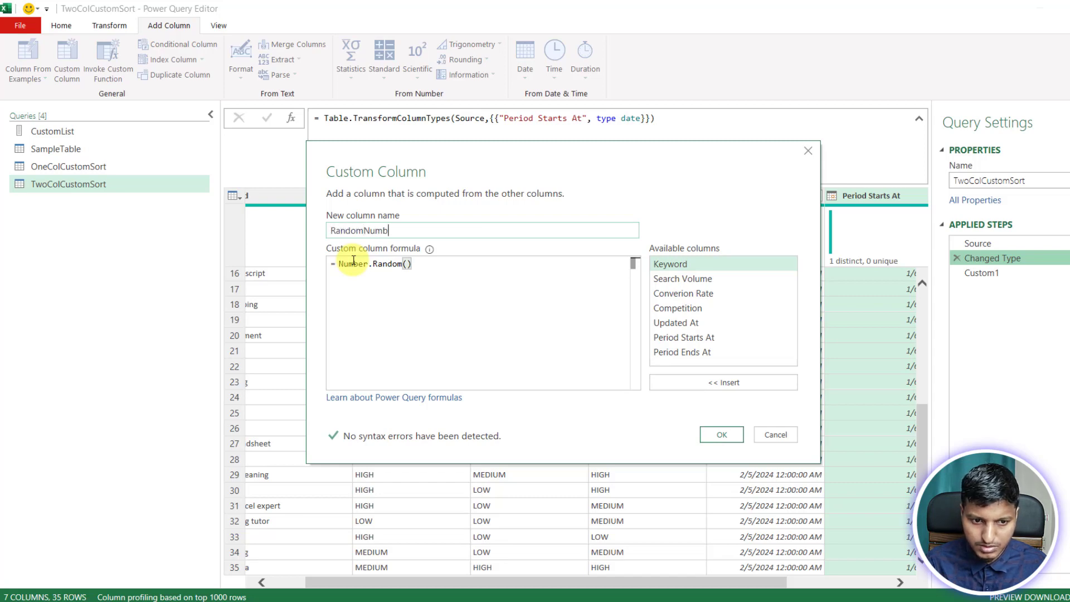
text(er)
key(Return)
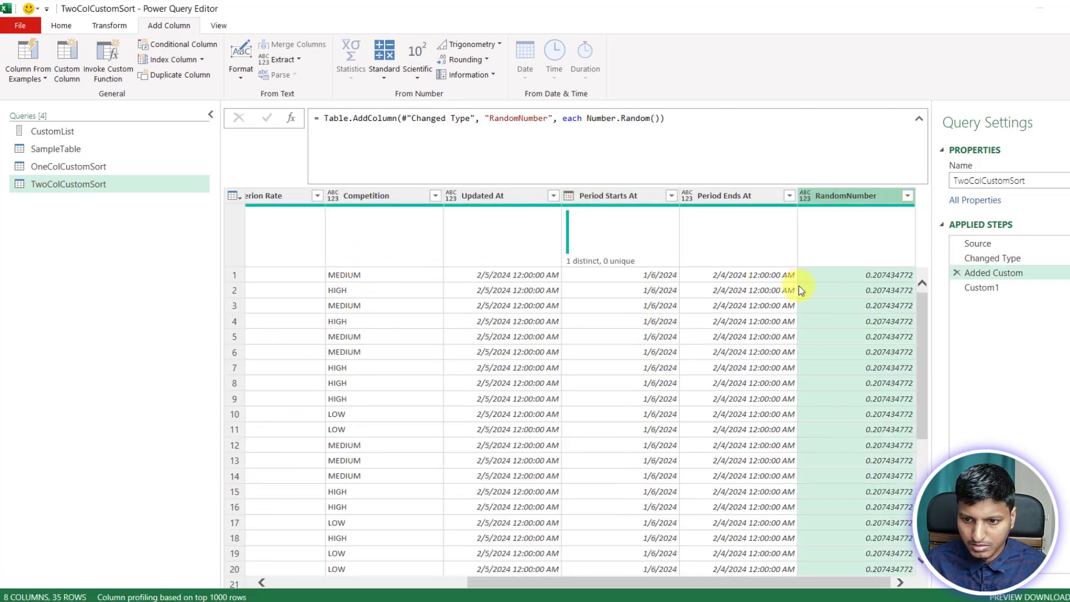
Check the RandomNumber values in several rows and delete the Added Custom step from the query.
scroll(798, 286, down, 5)
scroll(817, 306, up, 5)
click(845, 337)
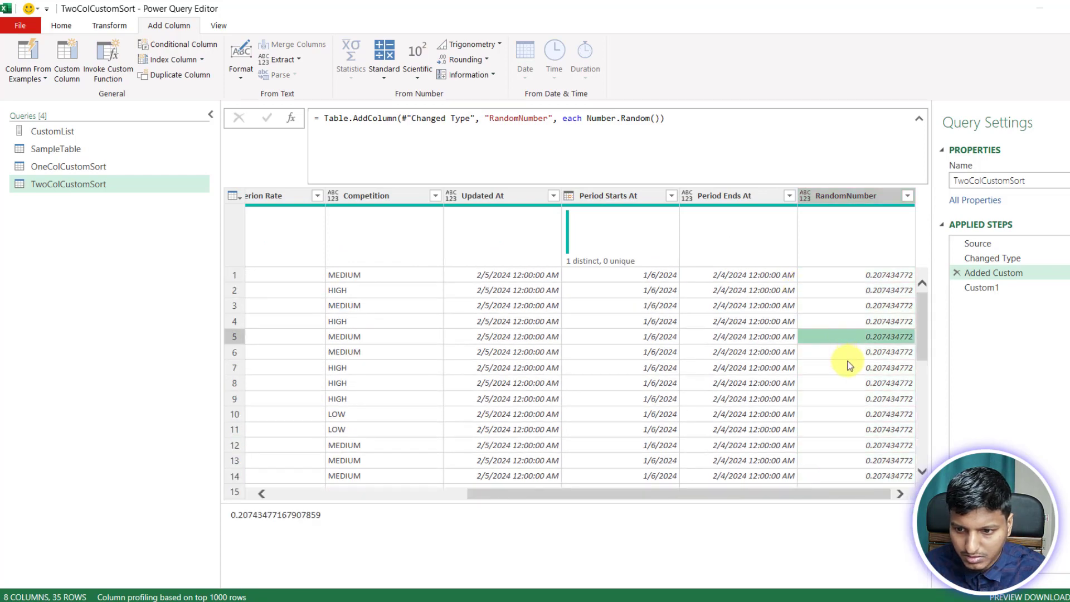
click(847, 367)
click(848, 385)
click(855, 415)
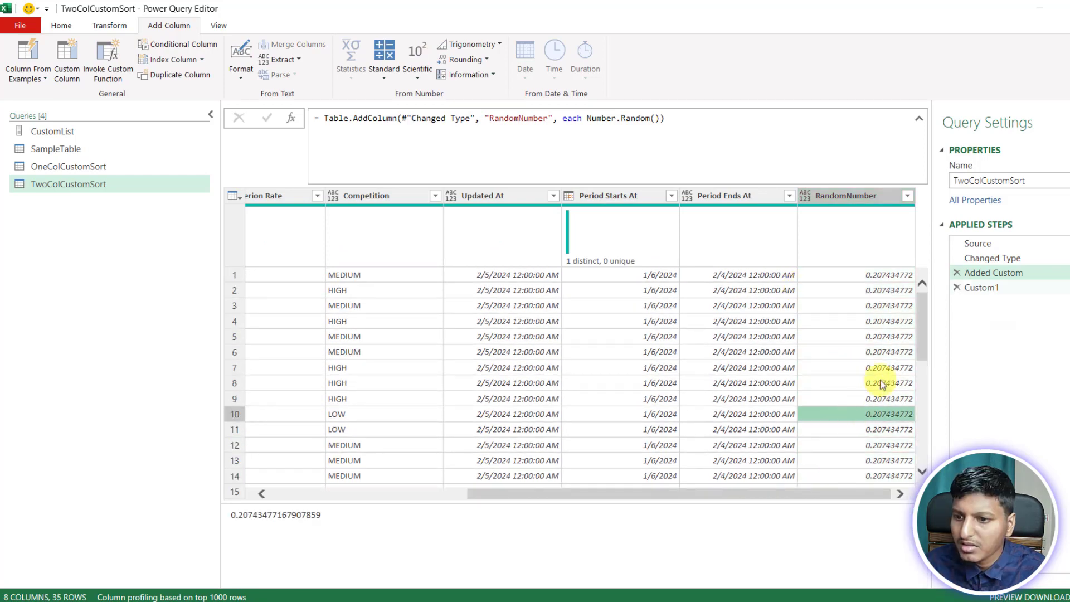
click(957, 273)
click(636, 339)
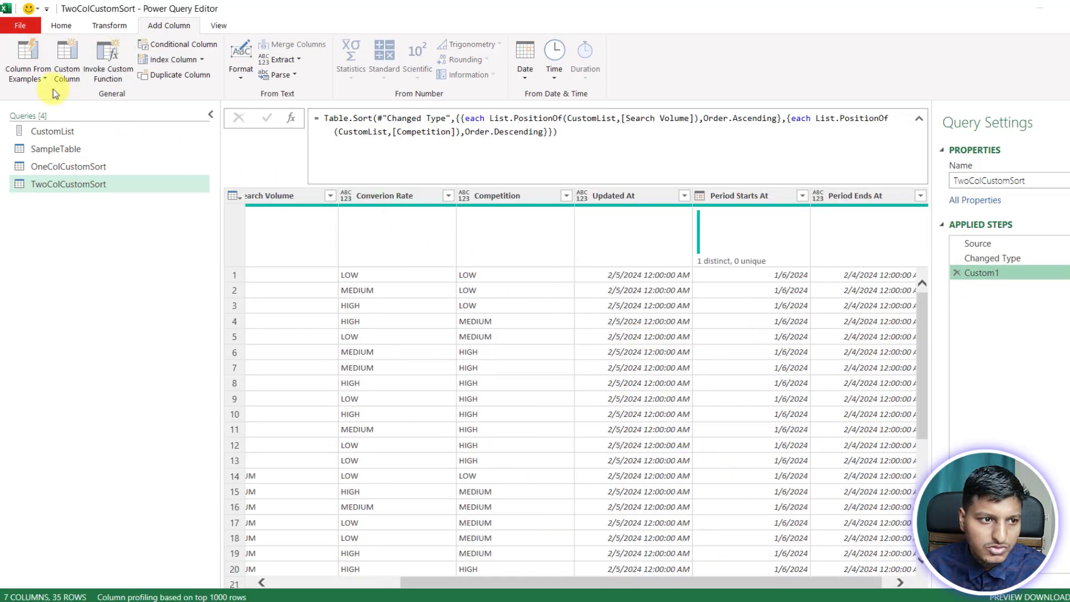
Load the queries to the workbook as connections only and close the Queries & Connections pane.
click(61, 25)
click(19, 73)
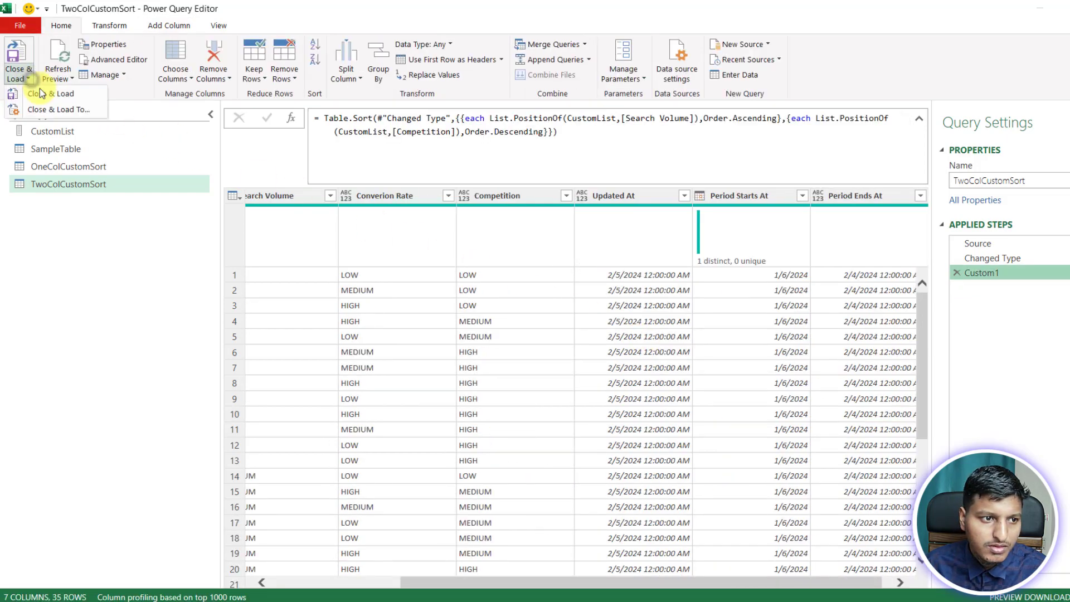
click(58, 110)
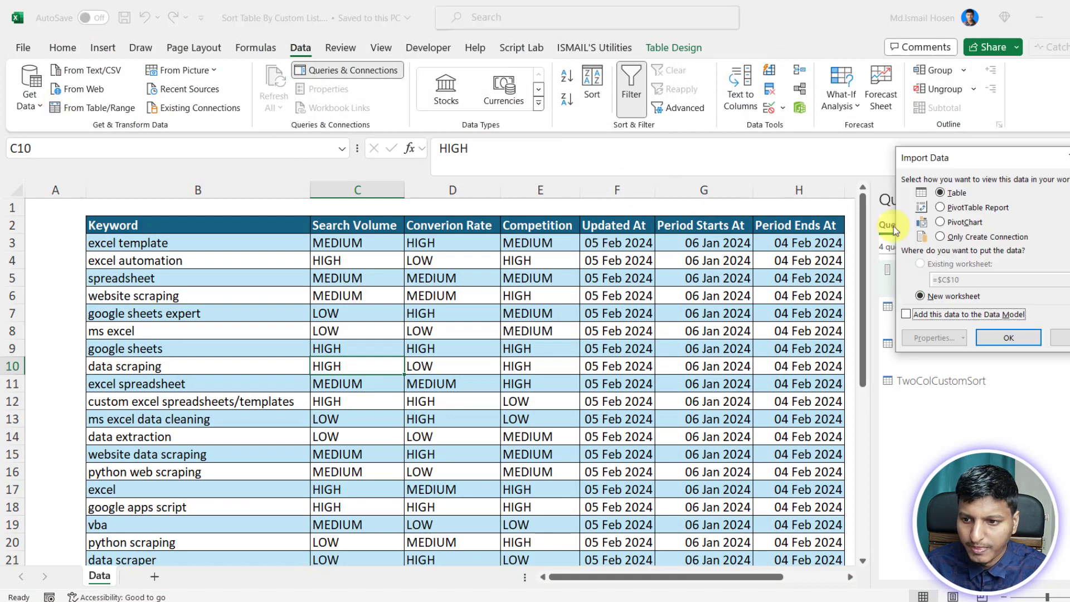
click(969, 236)
click(987, 339)
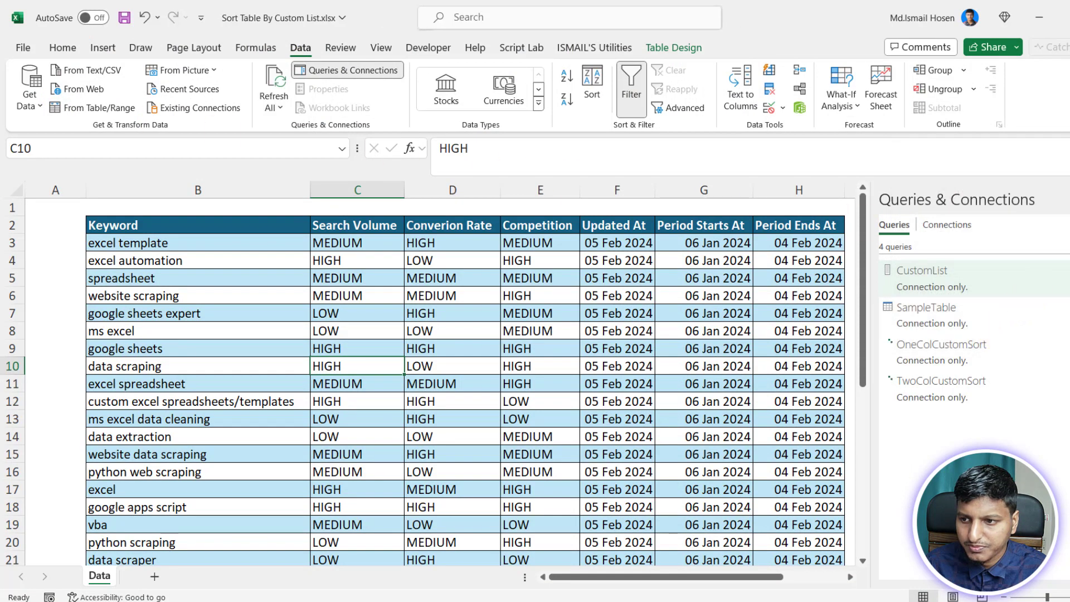
click(1059, 200)
Insert an empty column I between the keyword table and the Custom List table.
click(861, 226)
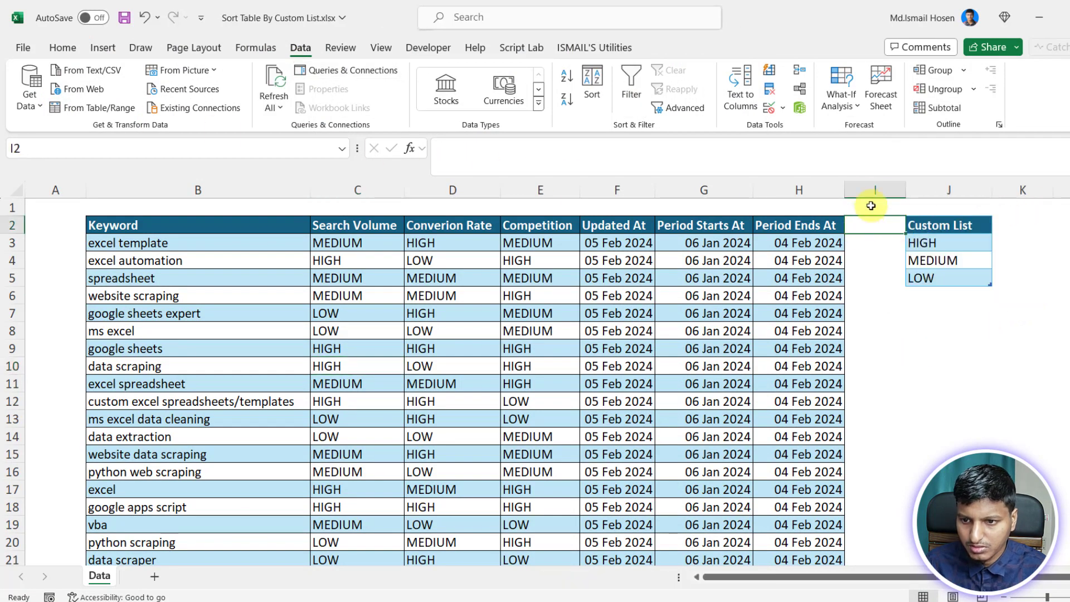
click(876, 192)
right_click(878, 194)
click(915, 342)
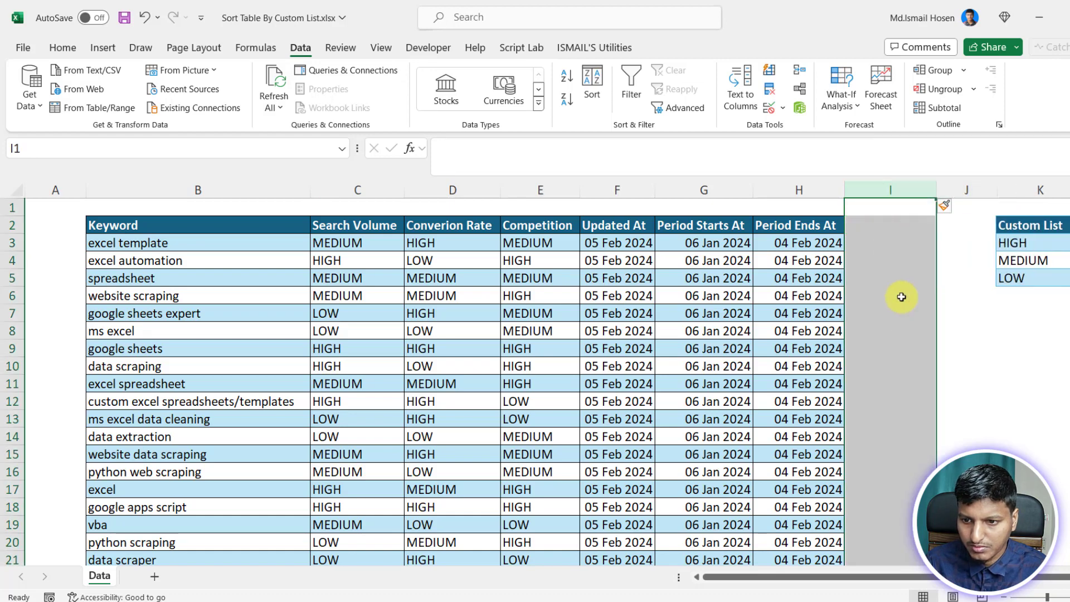
Enter =RANDARRAY(ROW([Period Ends At]),1,1,100,TRUE) in cell I3 and undo the automatic table expansion.
key(Down)
key(Down)
text(=randar)
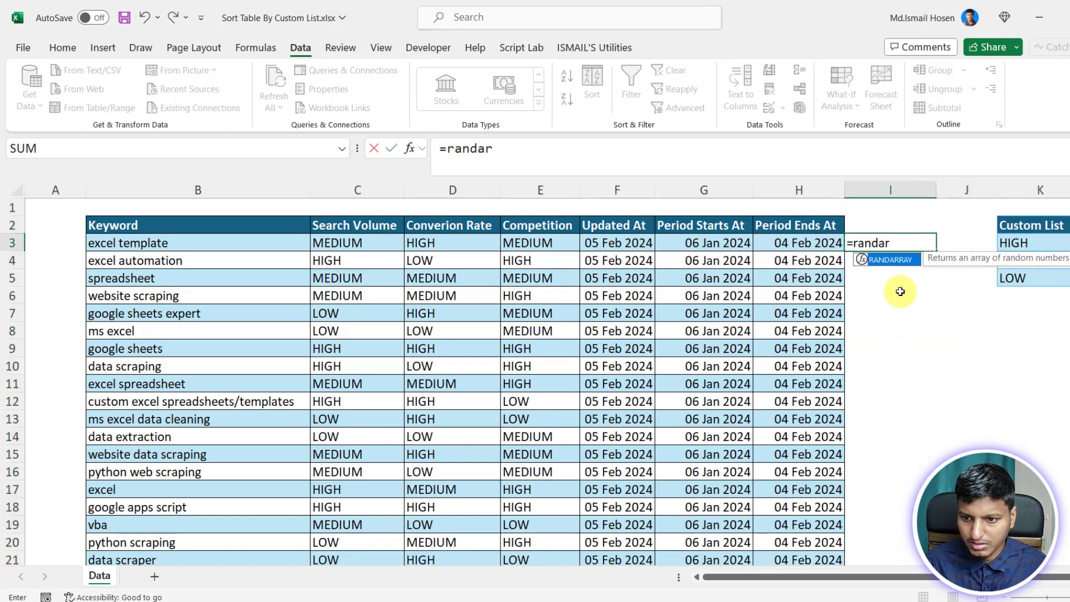
key(Tab)
key(Left)
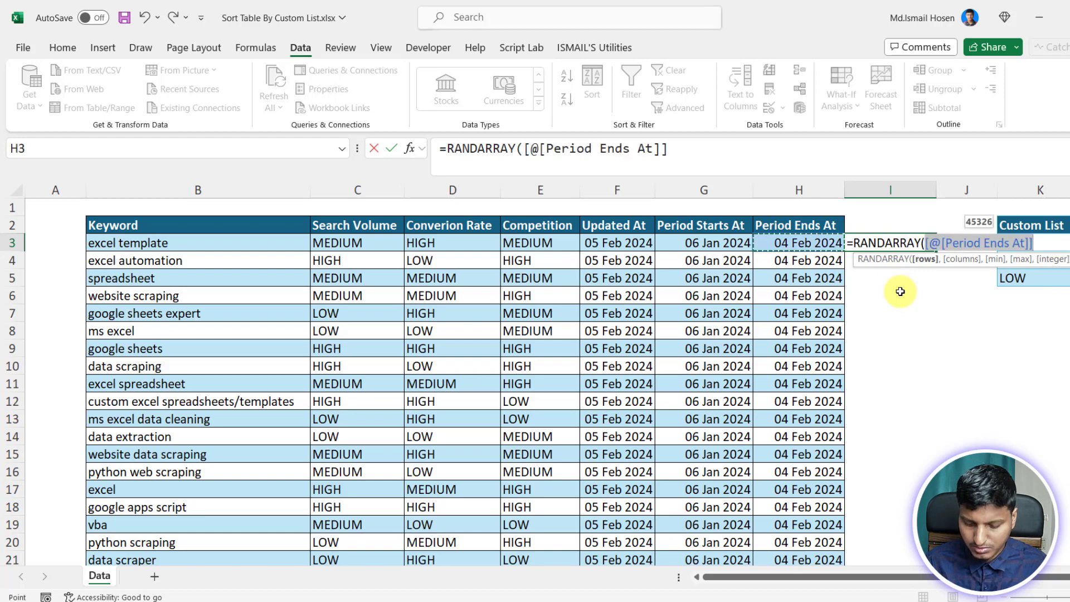
key(BackSpace)
text(row()
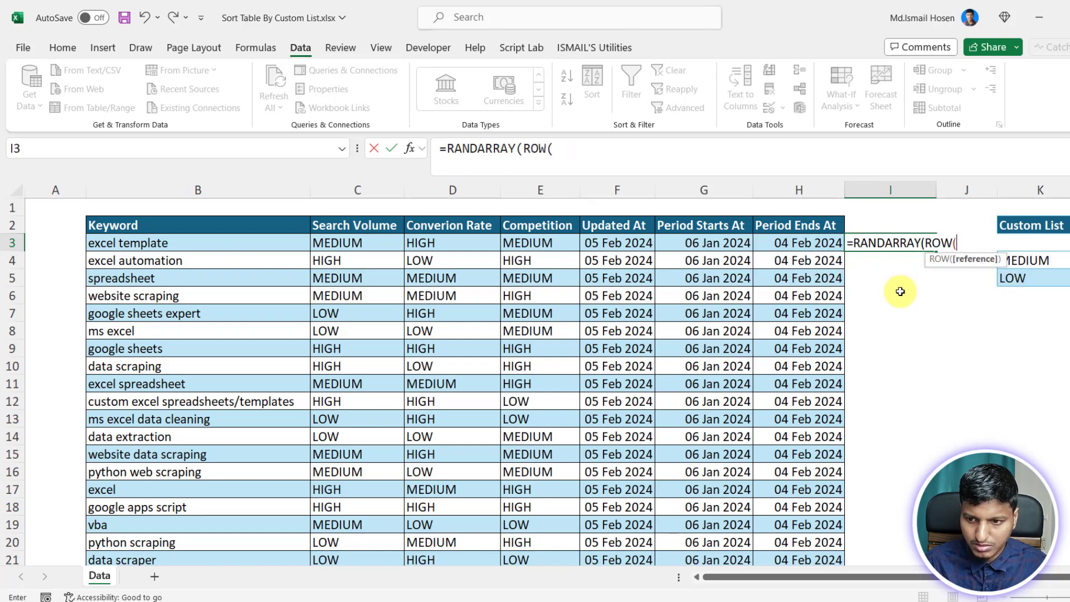
key(Left)
key(ctrl+shift+Down)
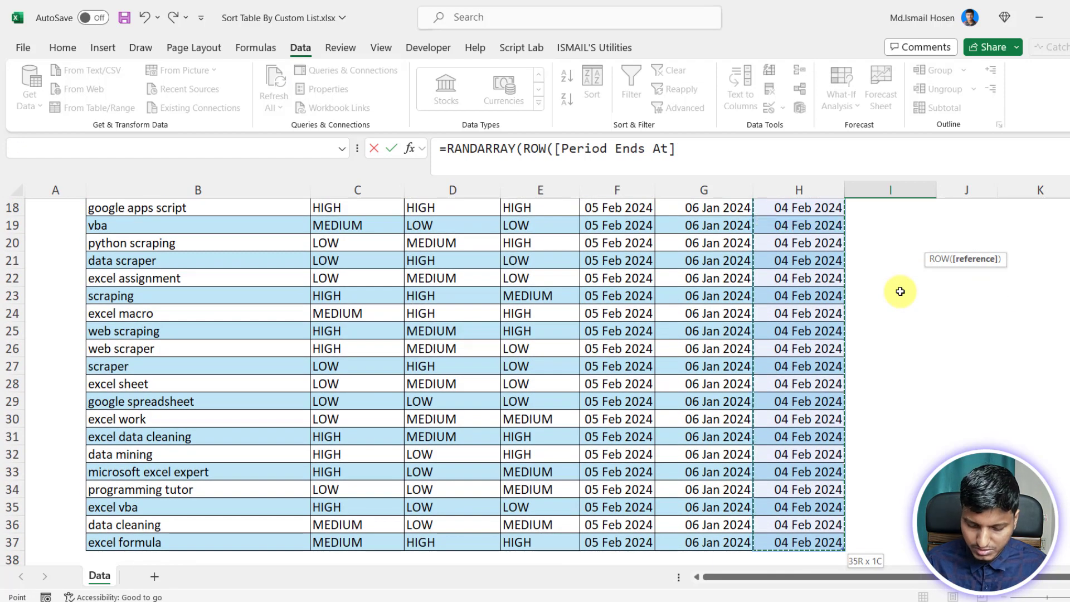
text(),1,1,1)
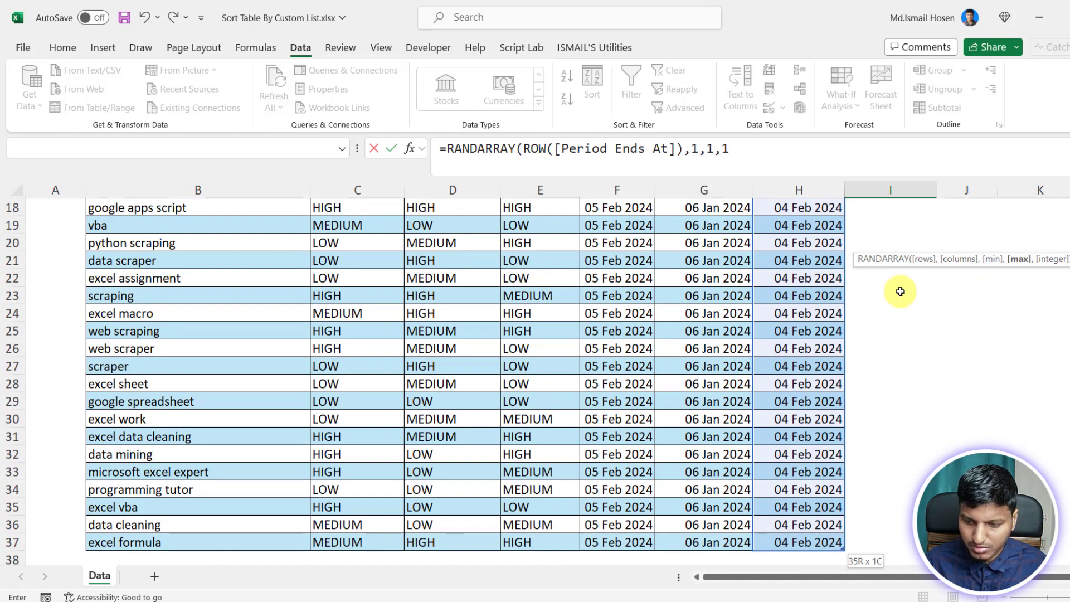
text(00,true))
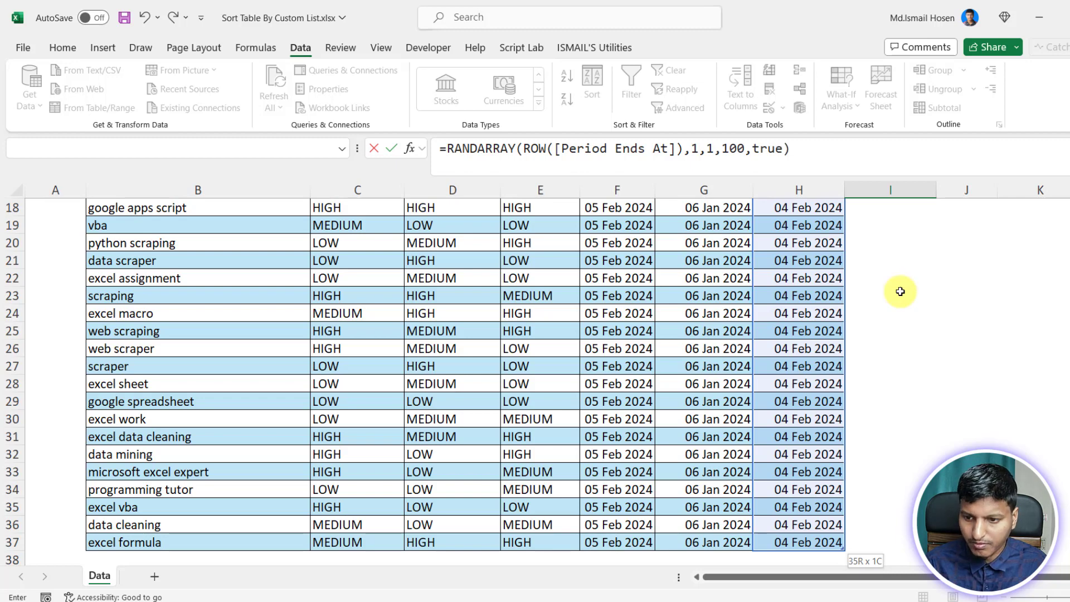
key(ctrl+Return)
key(ctrl+z)
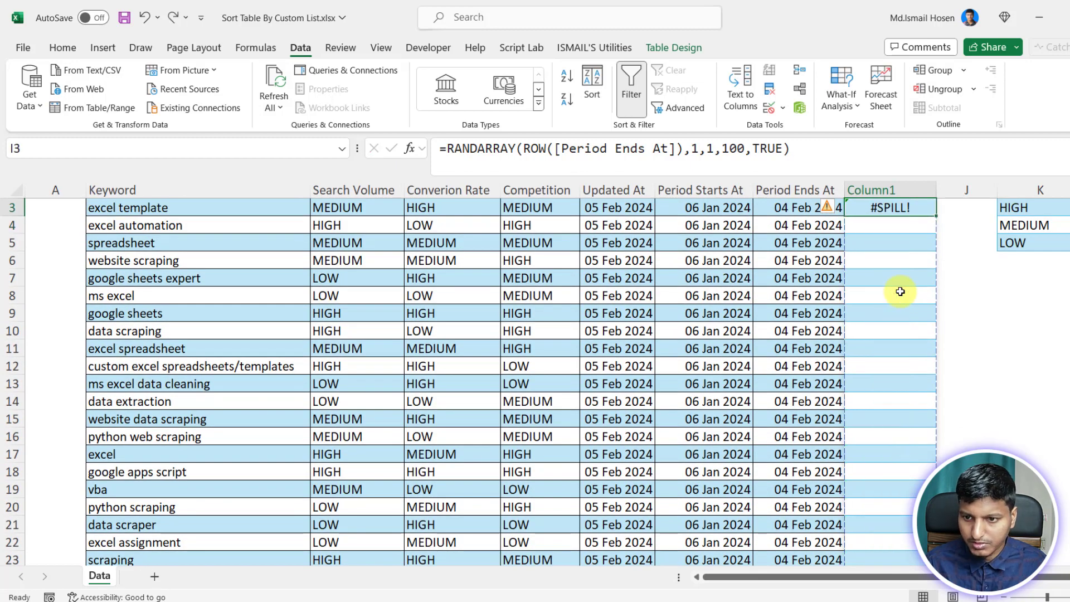
Copy the spilled random numbers in column I and paste them over themselves as values.
scroll(922, 270, up, 1)
key(ctrl+shift+Down)
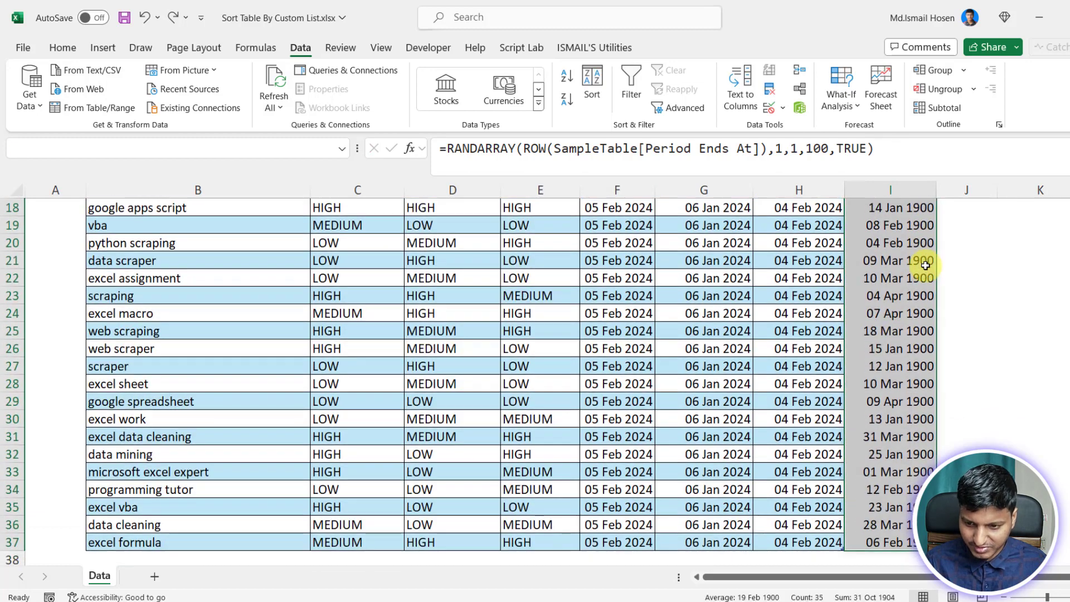
key(ctrl+c)
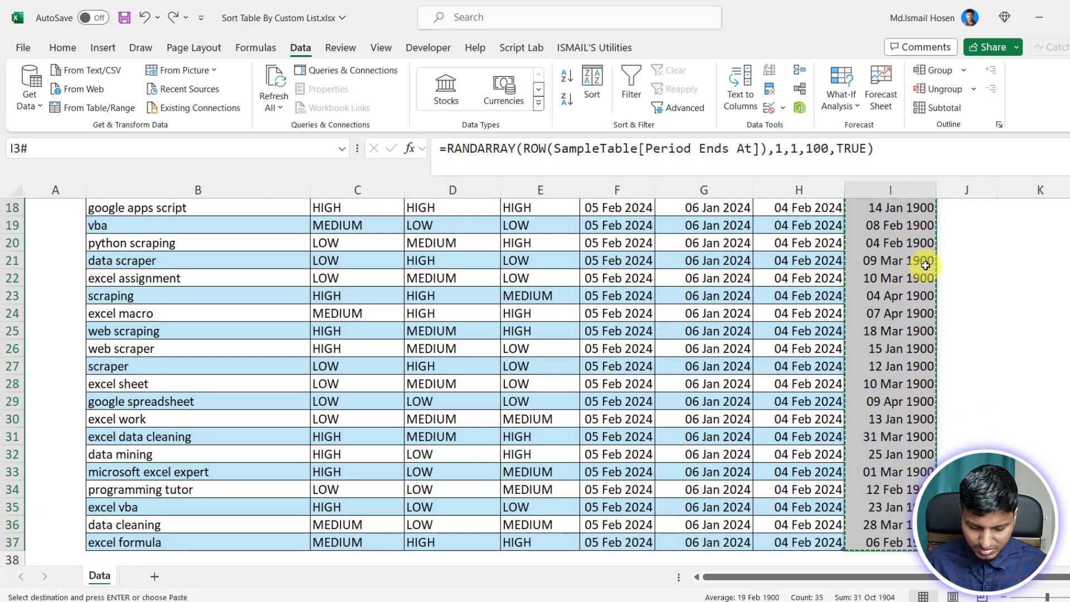
key(ctrl+shift+v)
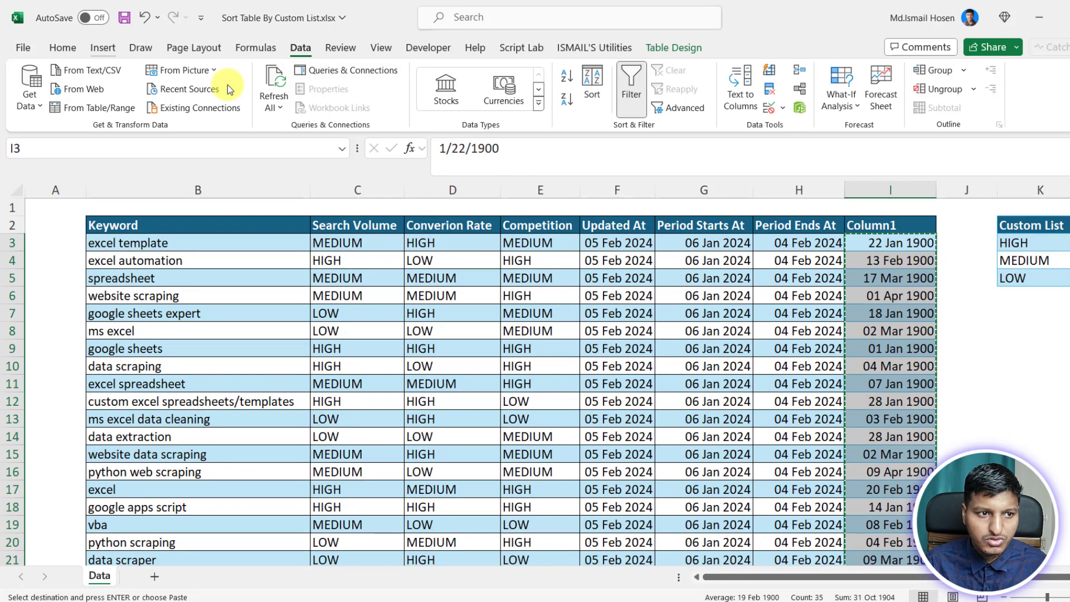
Format the Column1 values as Number without decimal places and fit the column width to its contents.
click(71, 46)
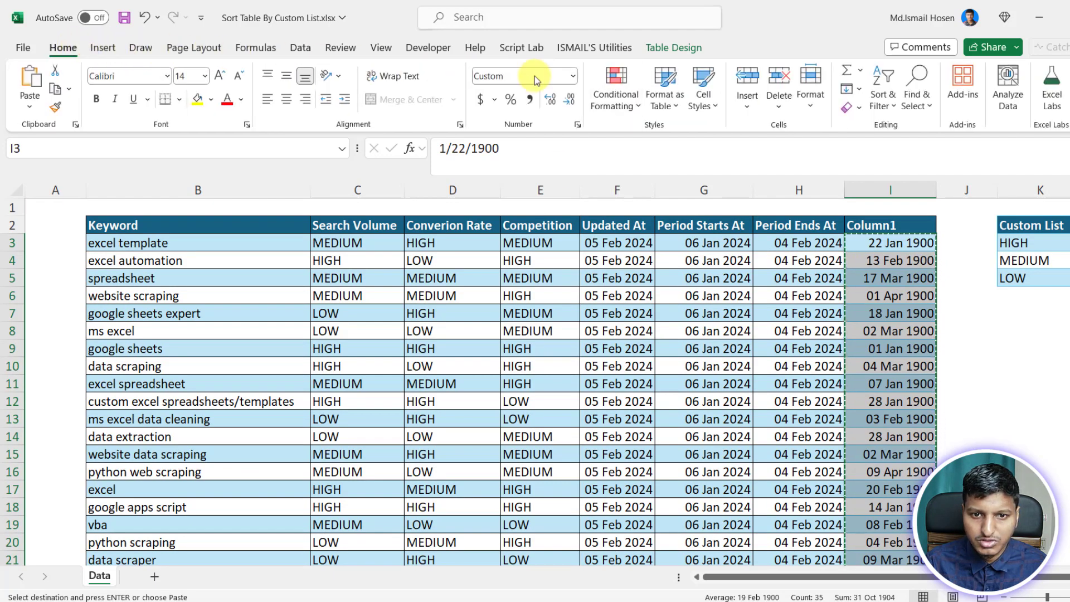
click(572, 76)
click(547, 140)
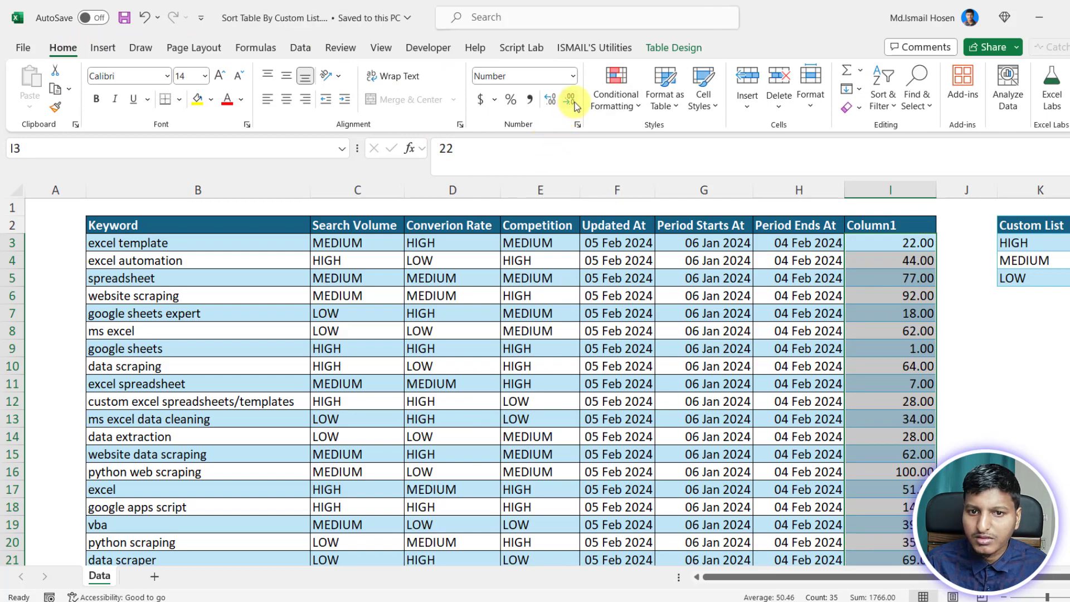
key(ctrl+z)
key(ctrl+z)
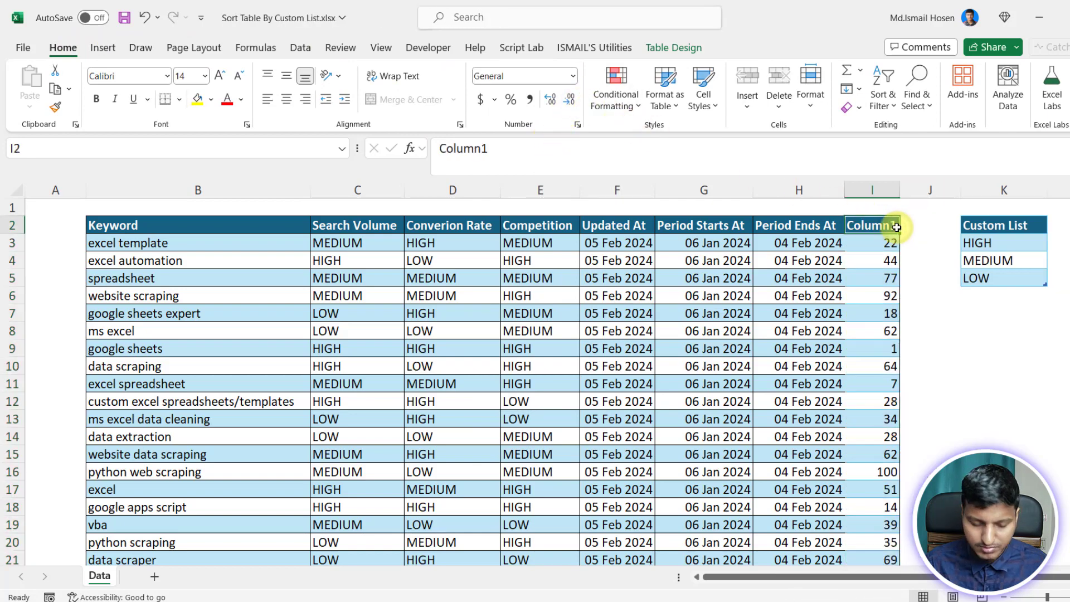
Look over the random numbers in Column1 and reopen the Queries & Connections pane.
click(883, 312)
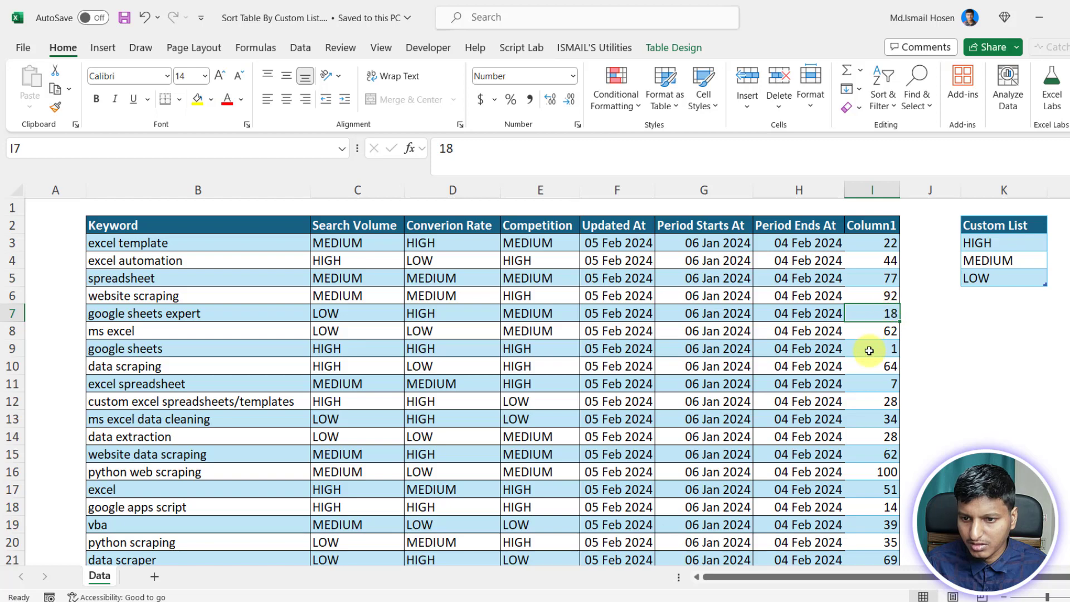
scroll(869, 350, down, 4)
scroll(870, 350, up, 4)
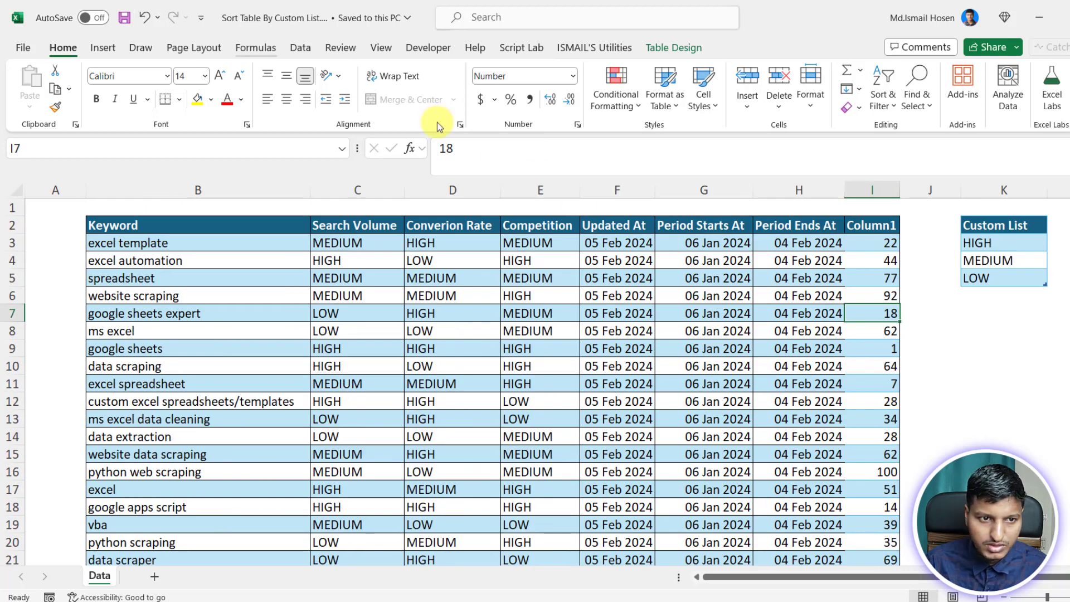
click(298, 48)
click(357, 72)
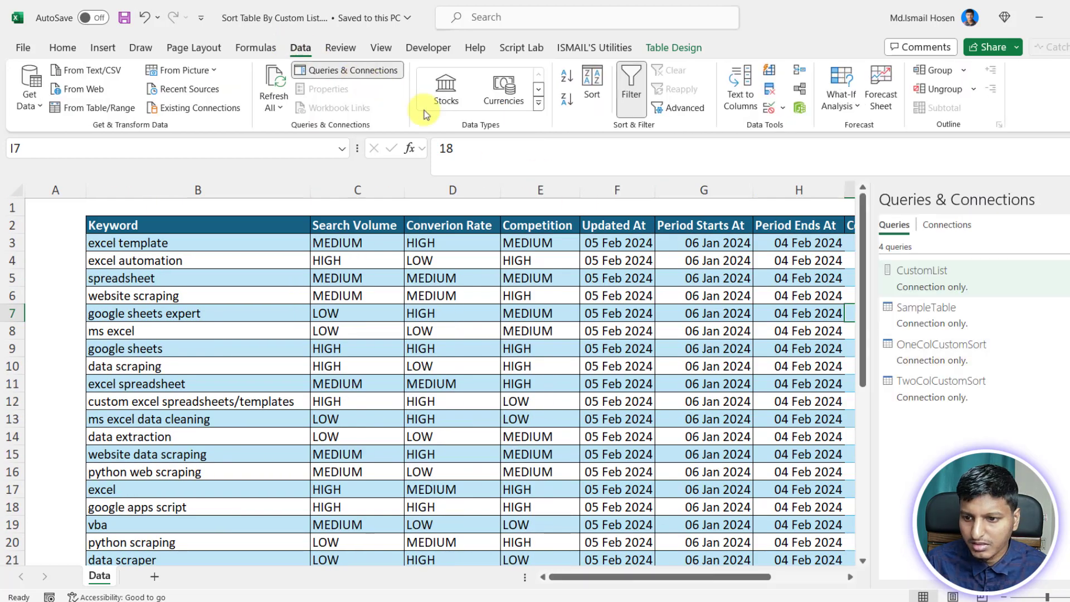
Open the TwoColCustomSort query in the Power Query Editor, duplicate it and name the copy CustomPlusOrdinary.
double_click(948, 385)
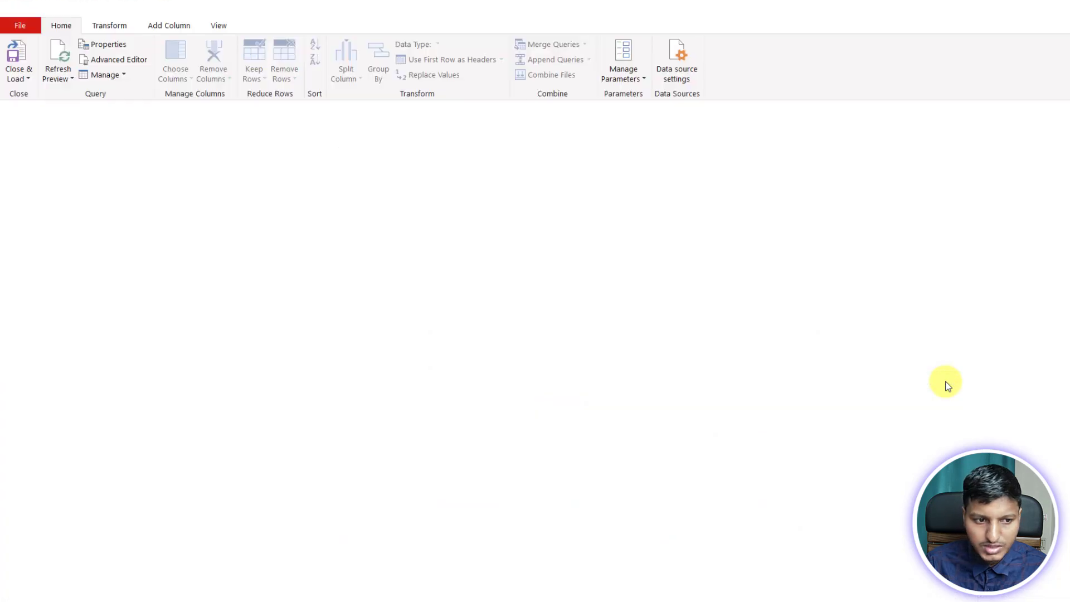
right_click(107, 184)
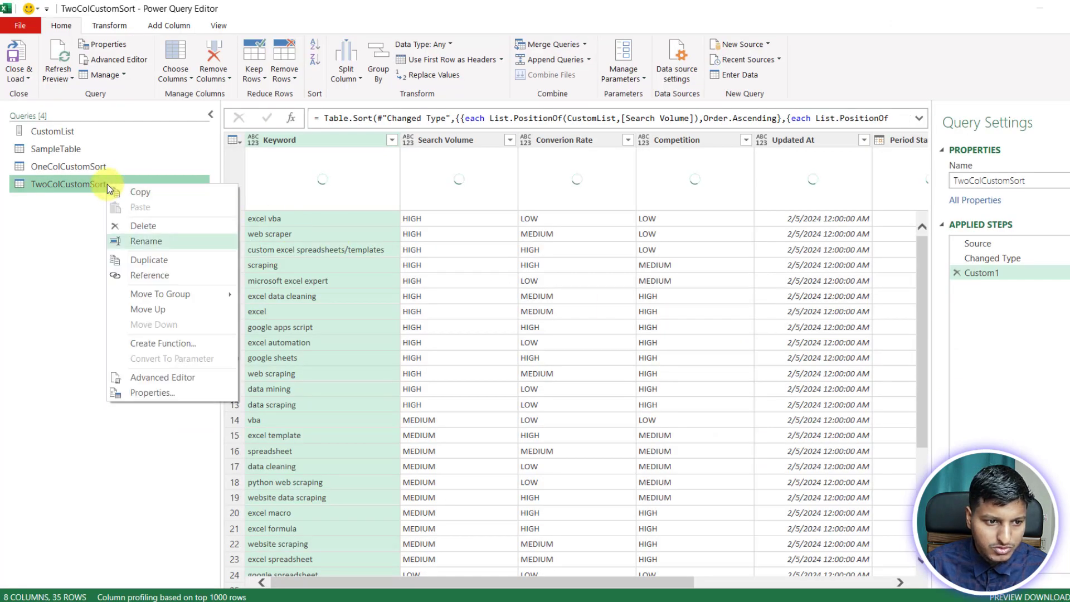
click(151, 260)
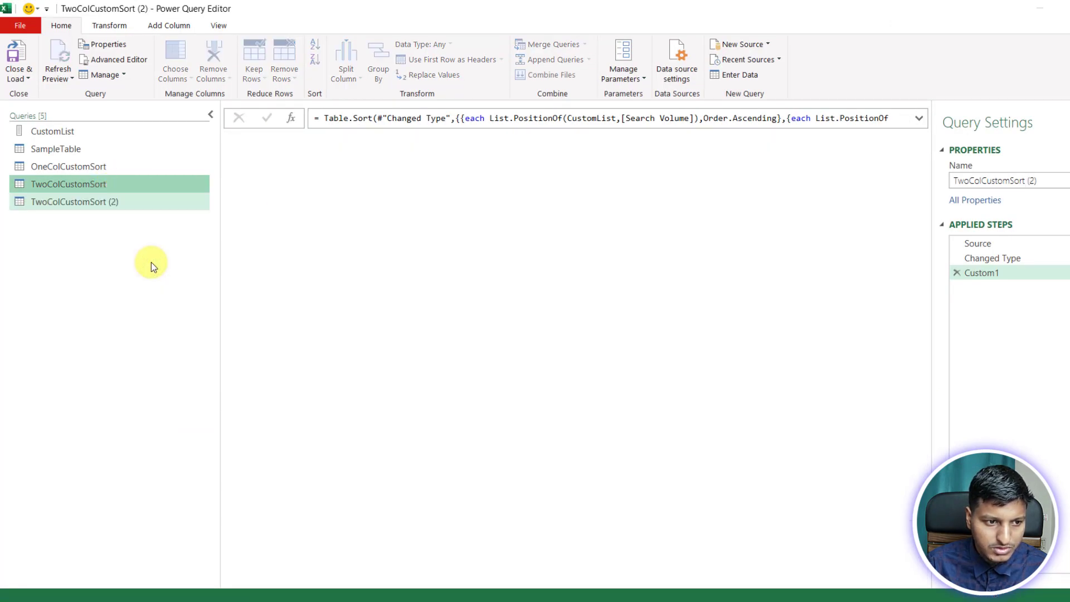
click(1059, 179)
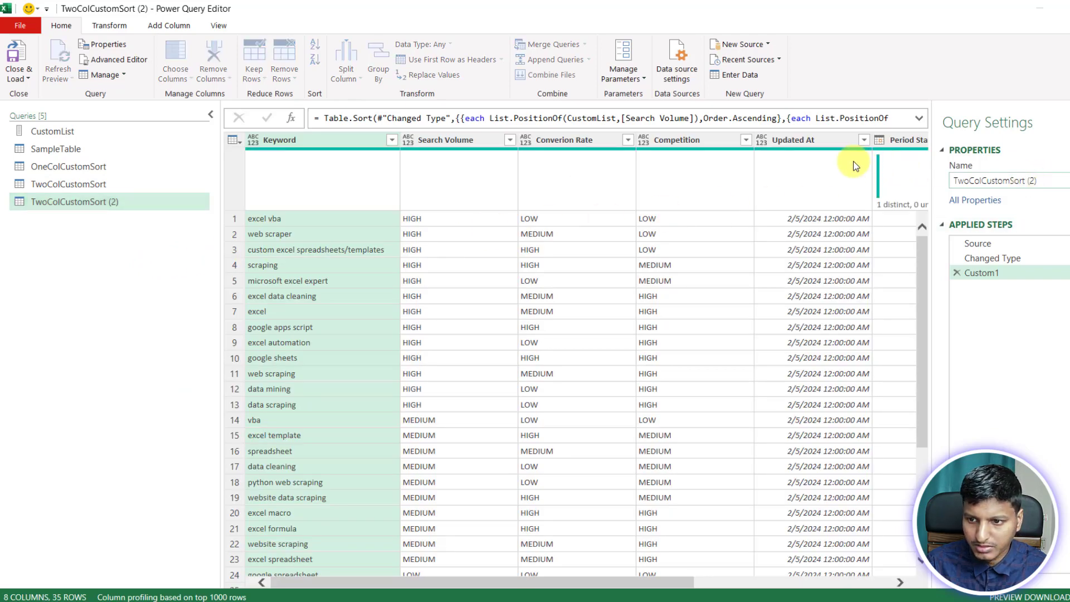
key(ctrl+a)
text(CustomP)
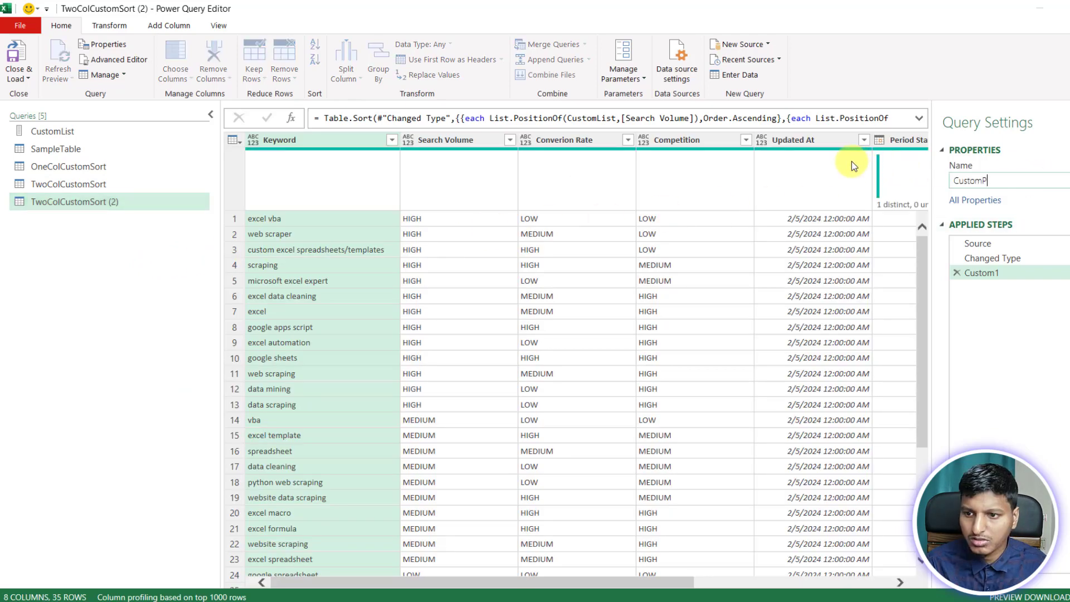
text(lusOrdinary)
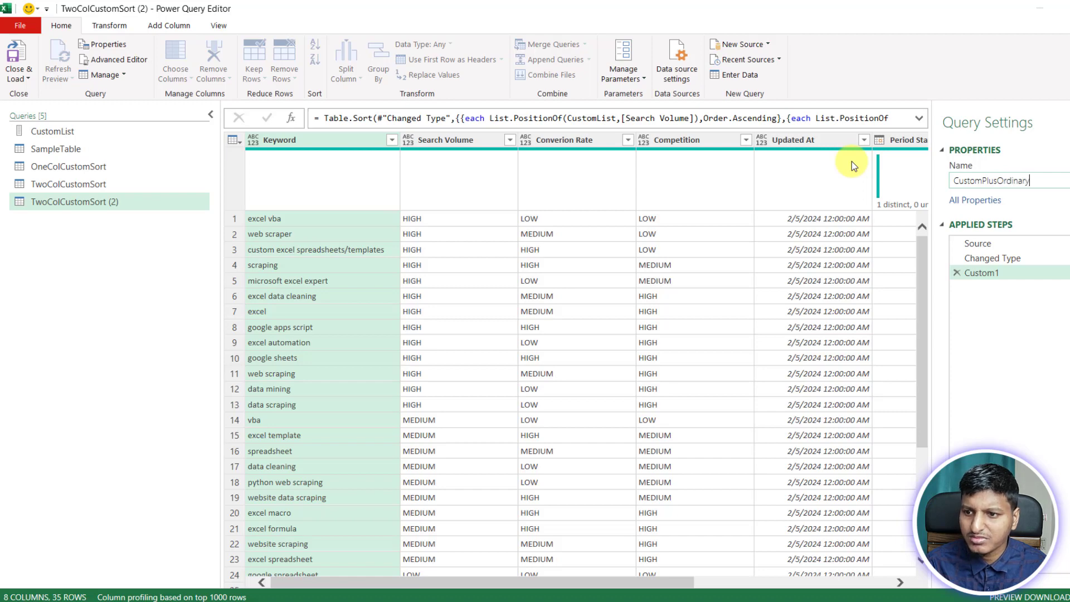
key(Return)
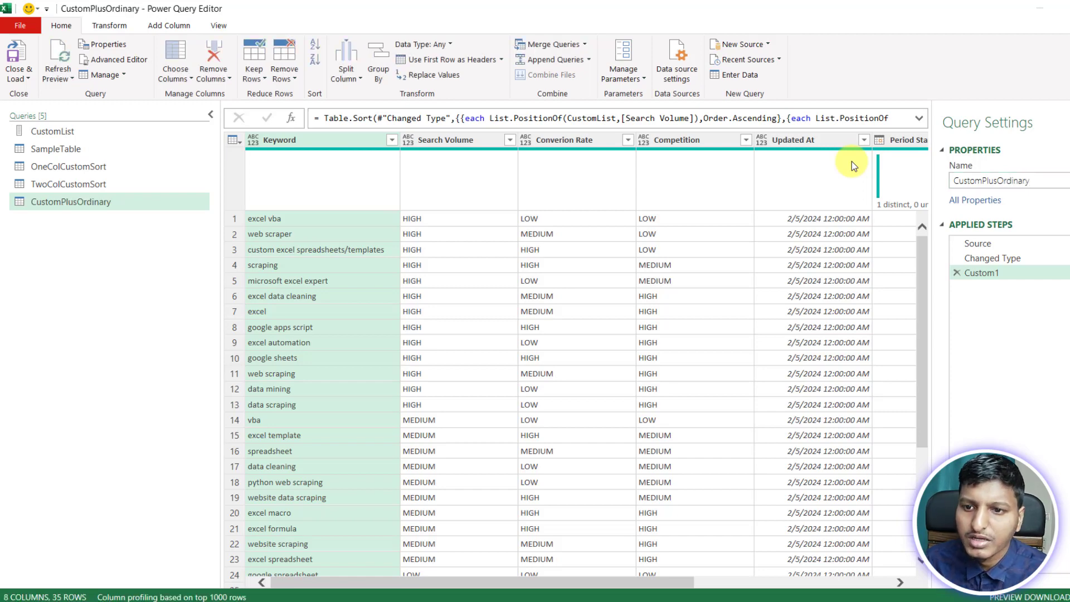
In CustomPlusOrdinary's Table.Sort formula, replace the Competition sort criterion with "Column1", keeping the Search Volume custom sort first.
click(920, 121)
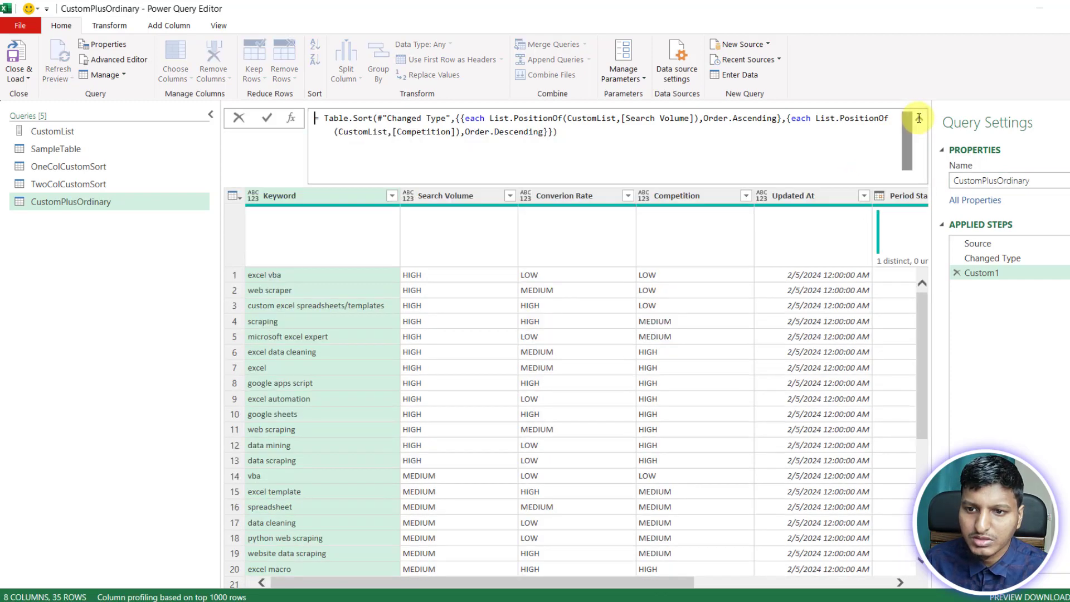
click(549, 132)
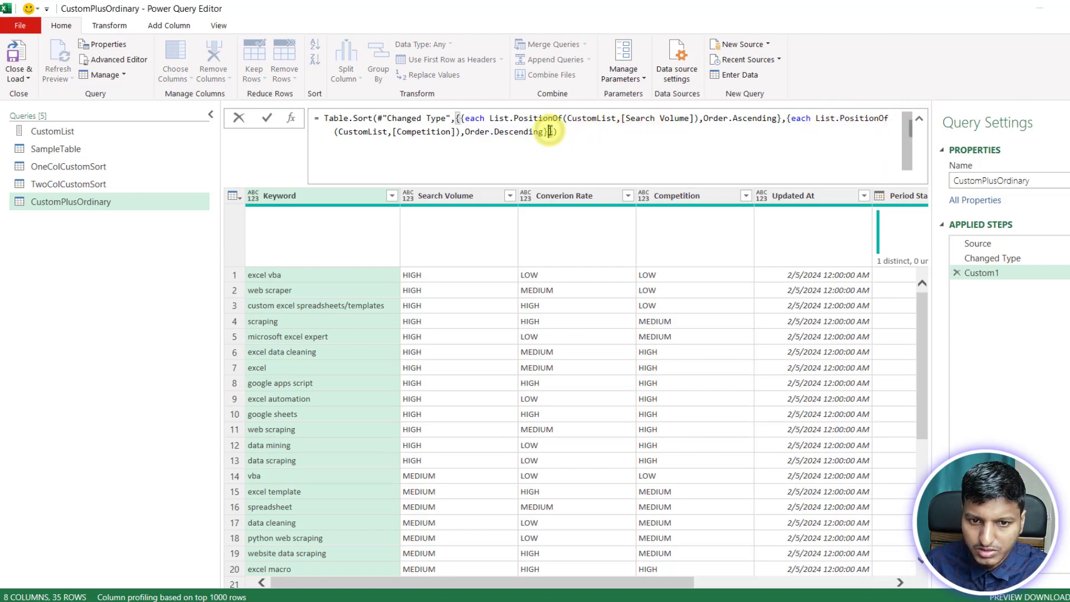
drag(546, 131, 773, 124)
key(BackSpace)
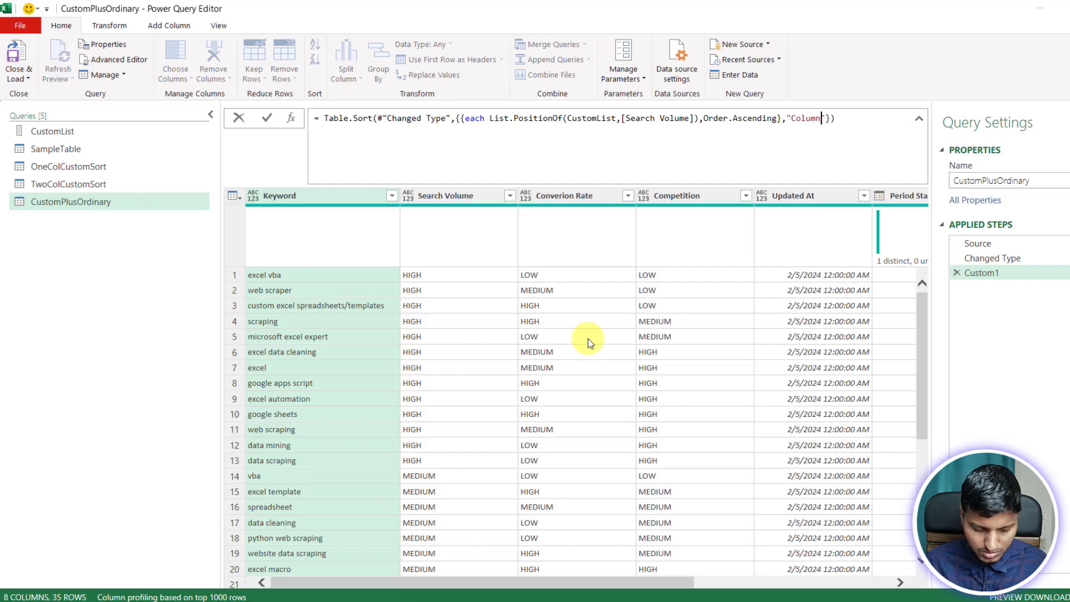
key(Return)
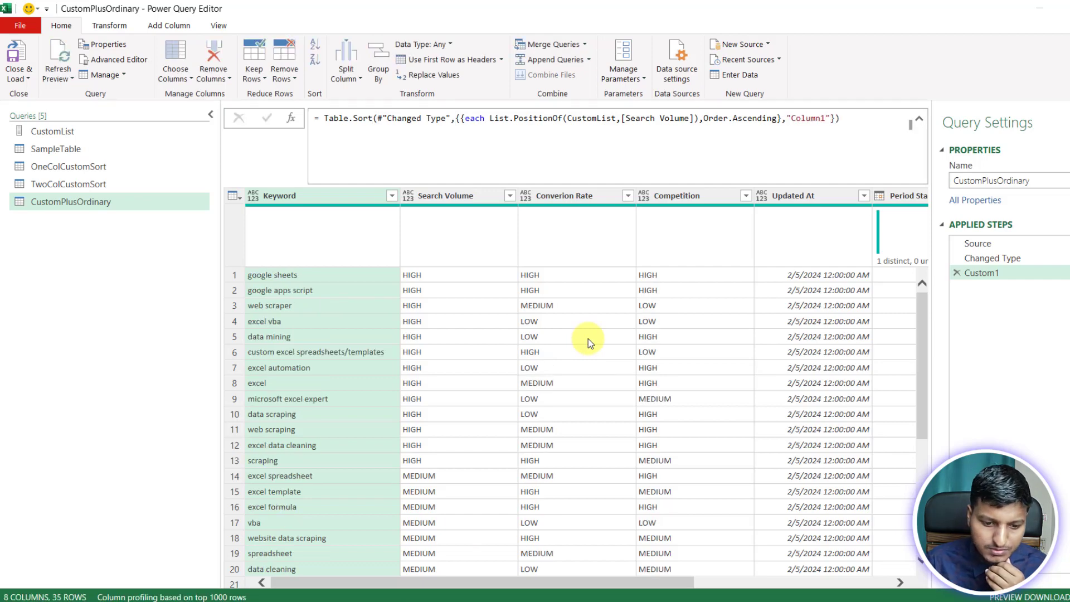
Check the order of the Column1 numbers within the HIGH group of Search Volume.
drag(675, 583, 872, 582)
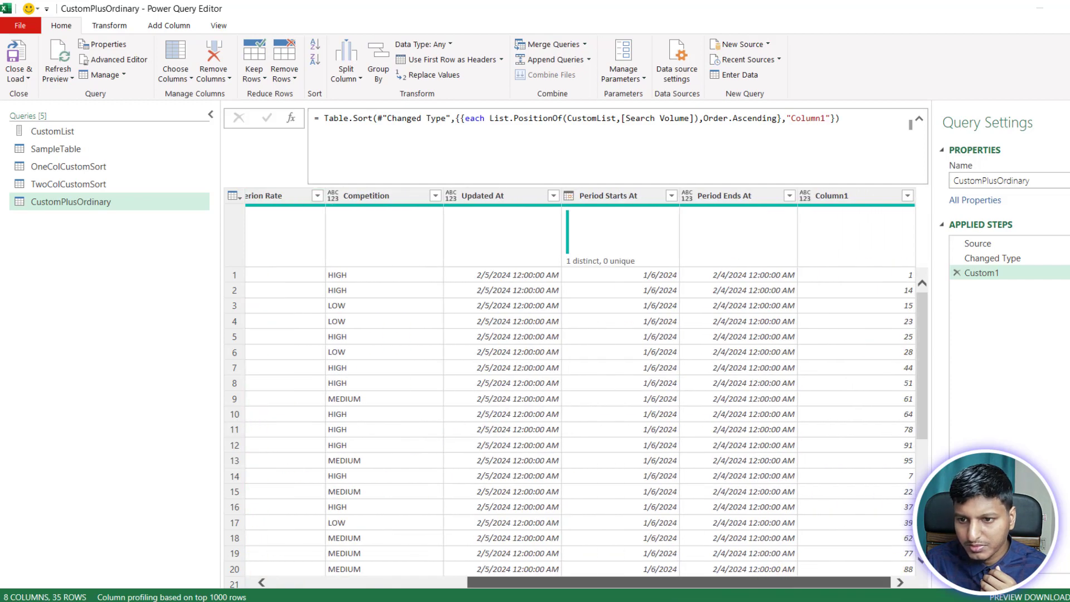
click(883, 276)
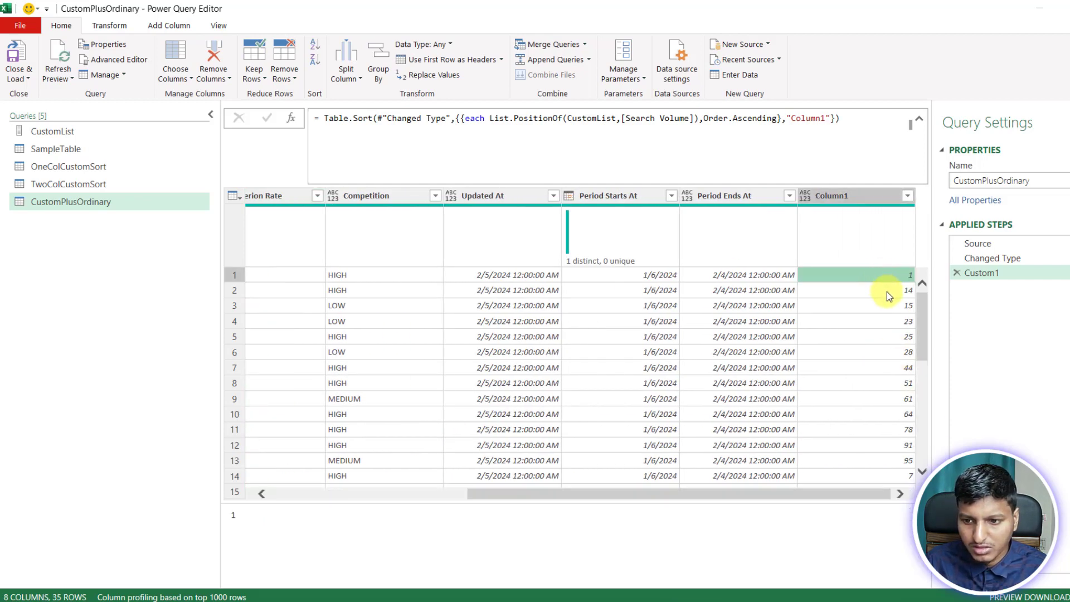
click(888, 292)
drag(709, 493, 551, 512)
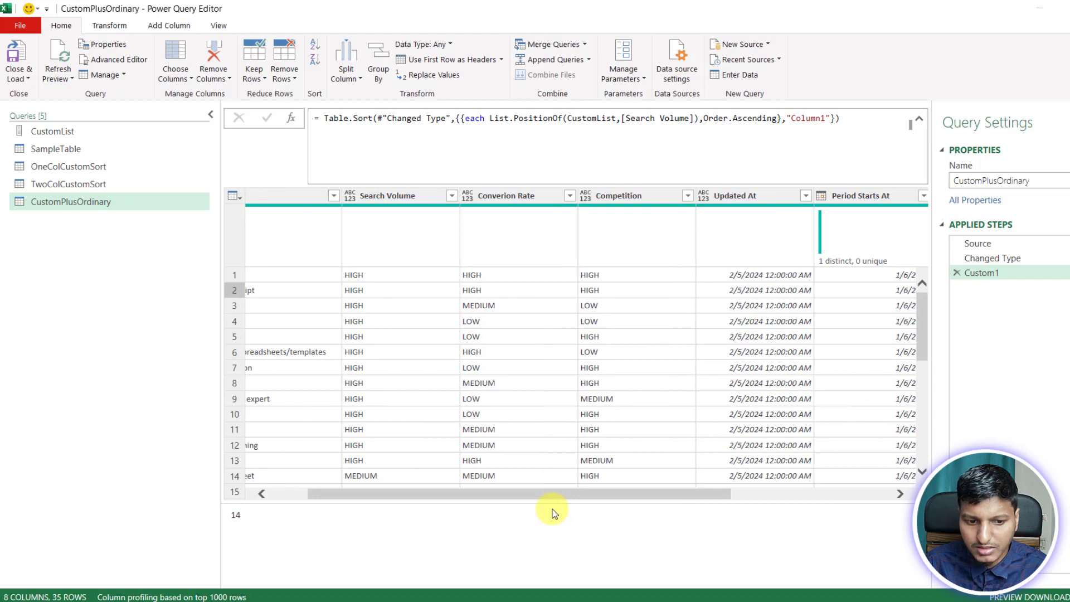
click(360, 275)
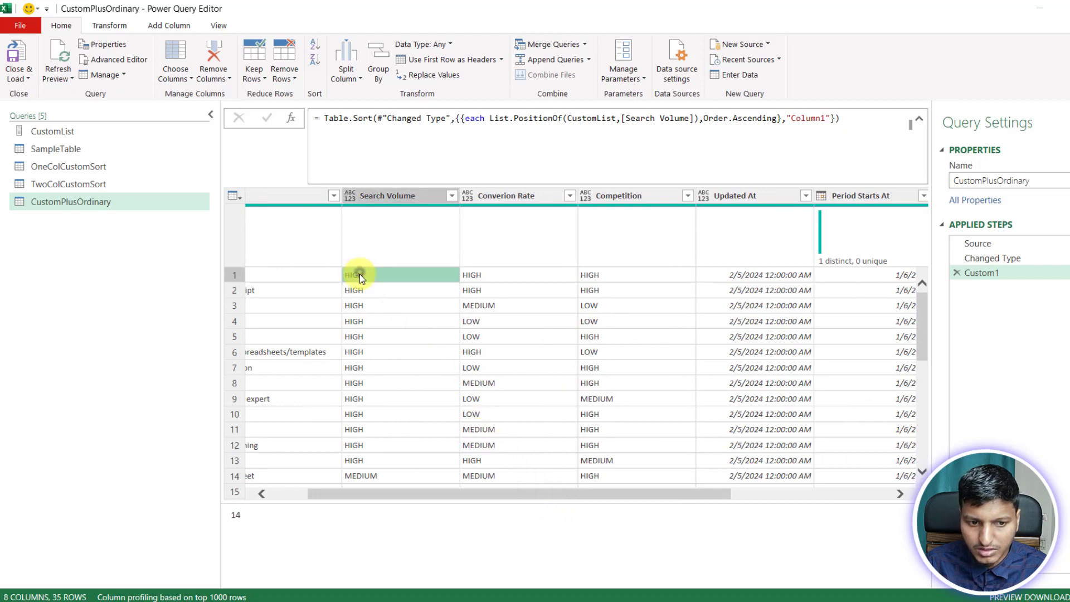
click(368, 458)
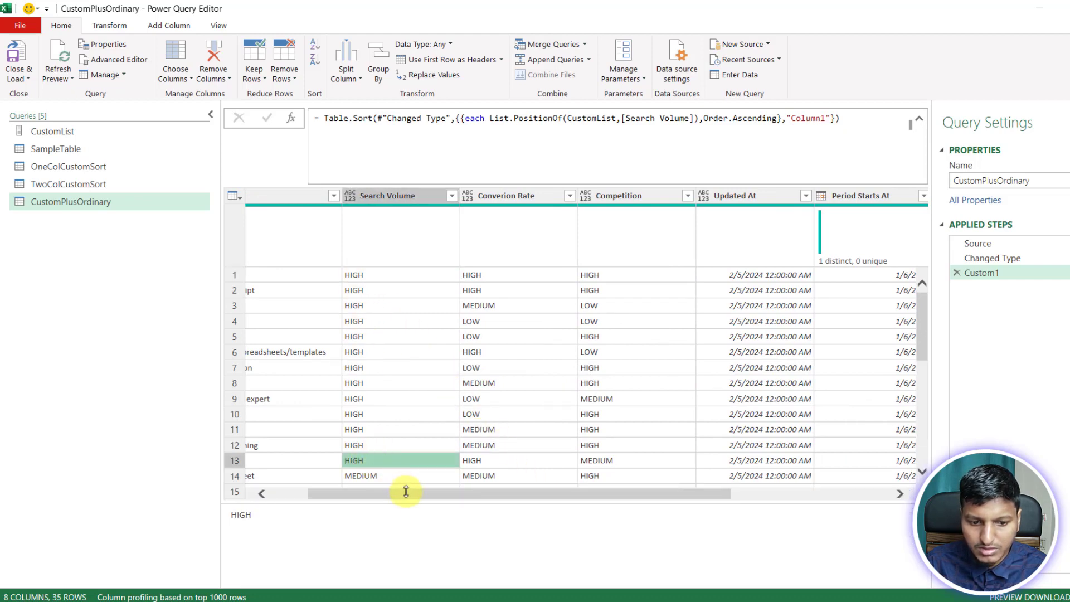
drag(408, 493, 831, 448)
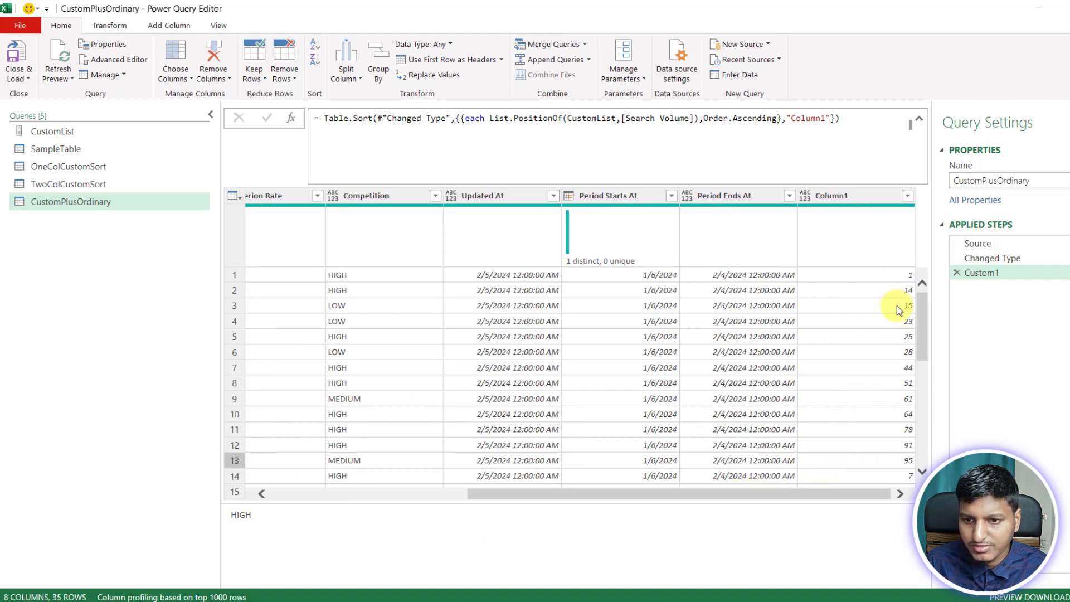
Change the second sort criterion in the Table.Sort formula to {"Column1", Order.Descending}.
click(782, 118)
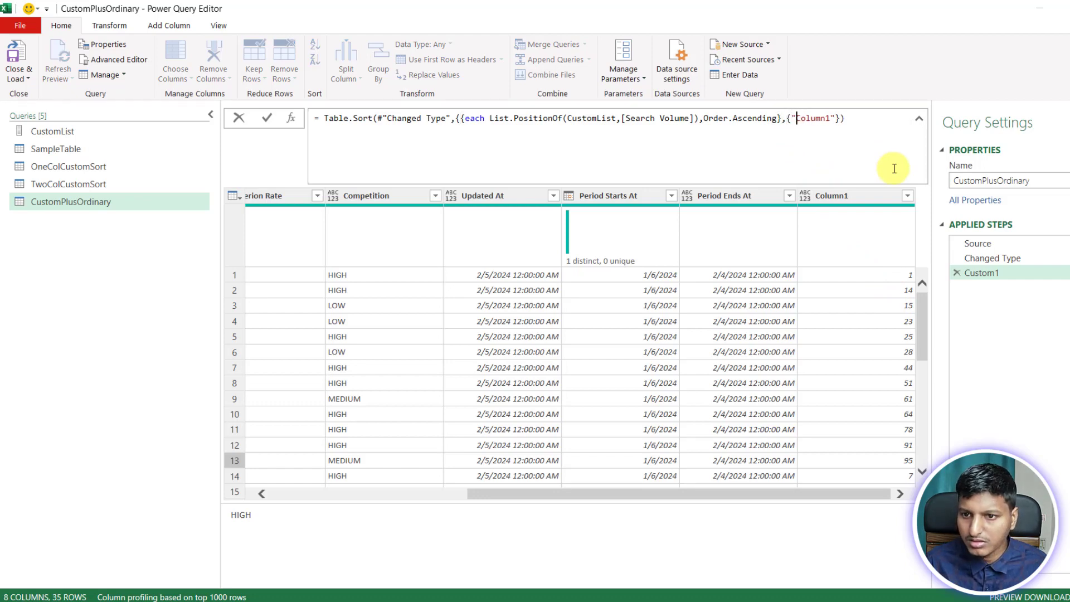
text(,{"Column1", )
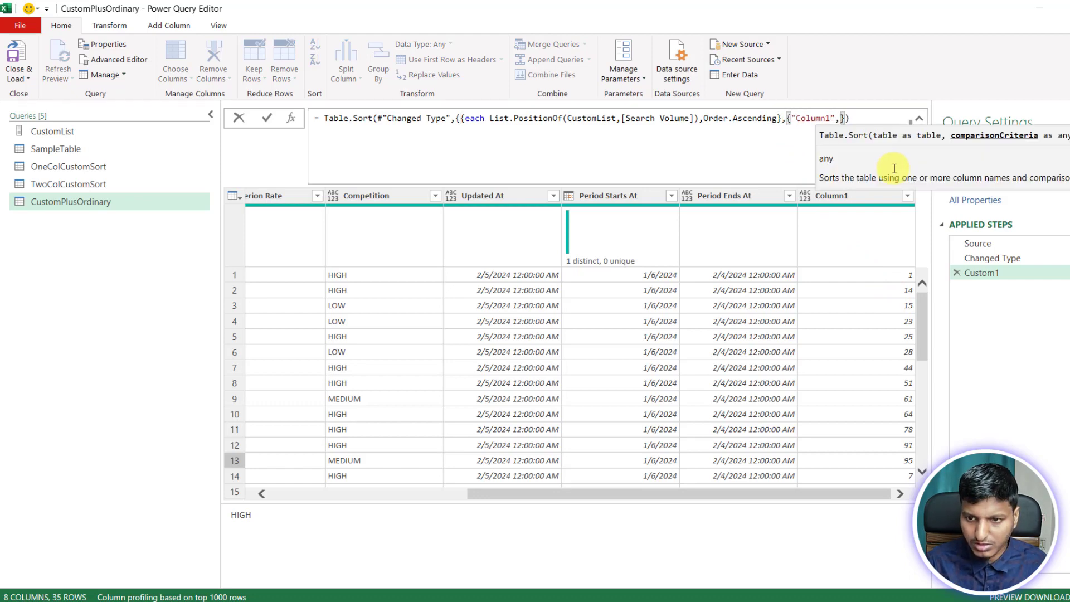
text(Order)
key(Tab)
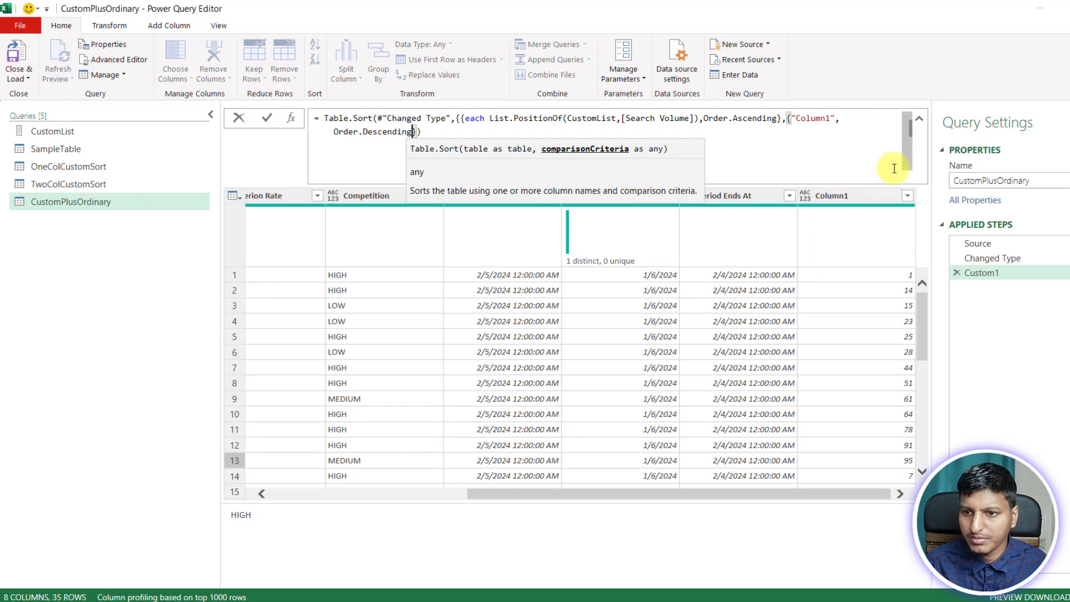
text(})
key(Return)
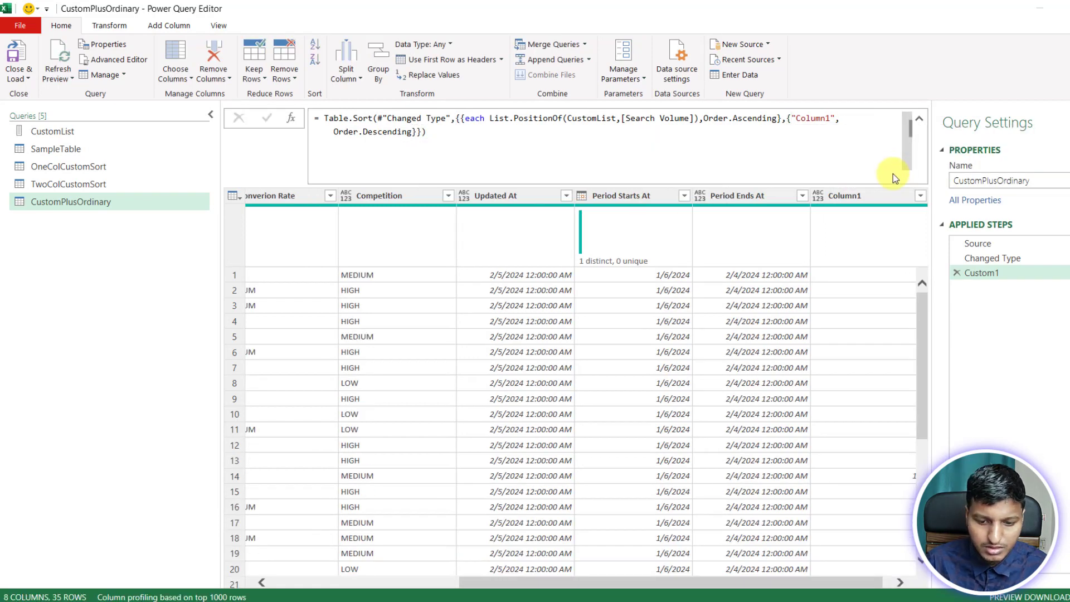
Compare the descending Column1 order with the first and last rows of the HIGH Search Volume group.
drag(856, 581, 937, 585)
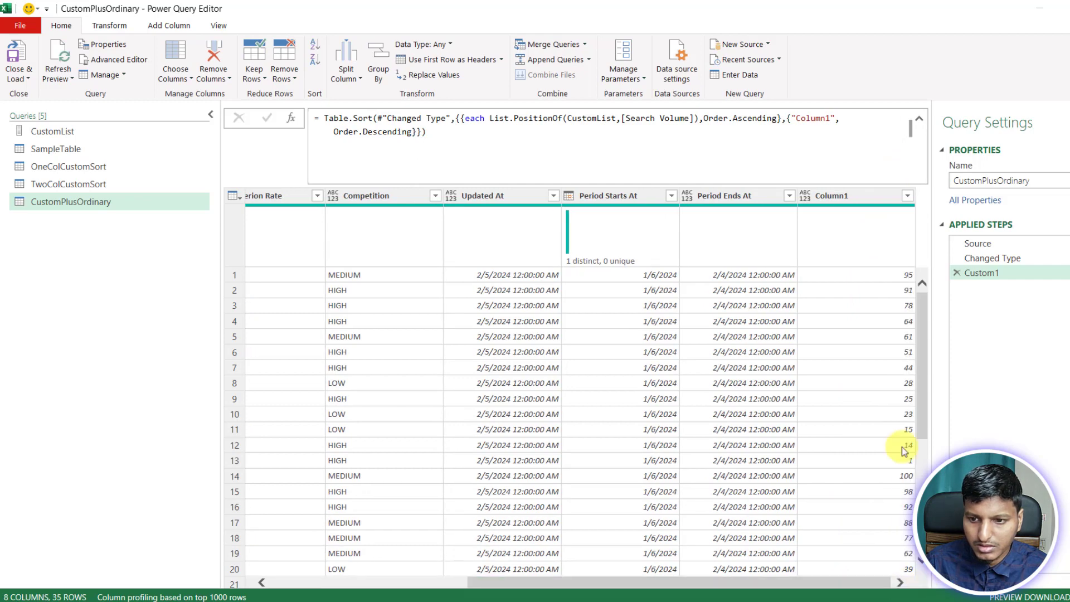
click(860, 274)
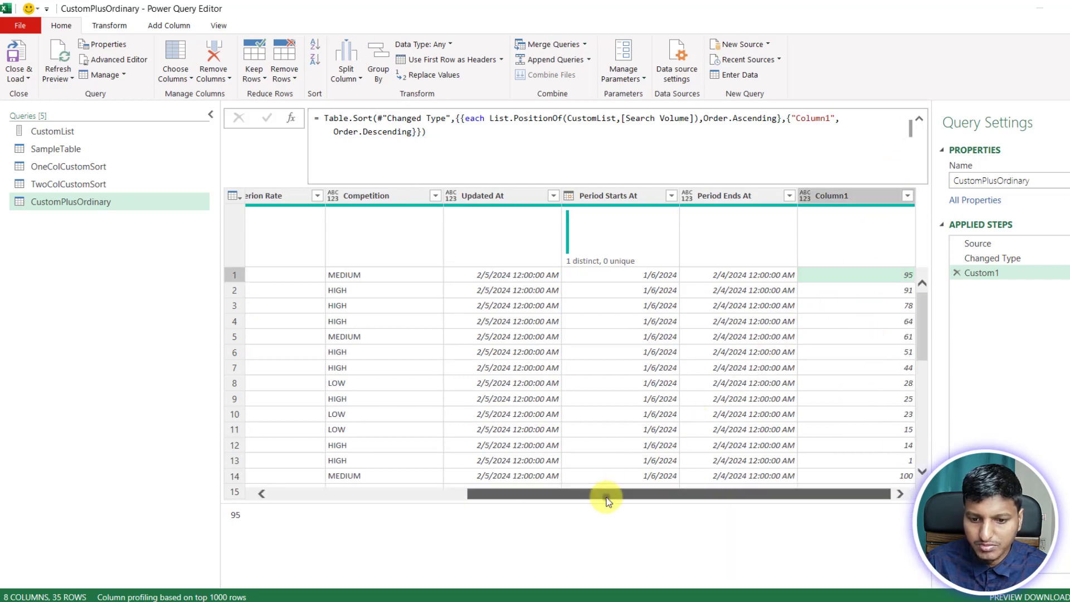
drag(607, 494, 409, 494)
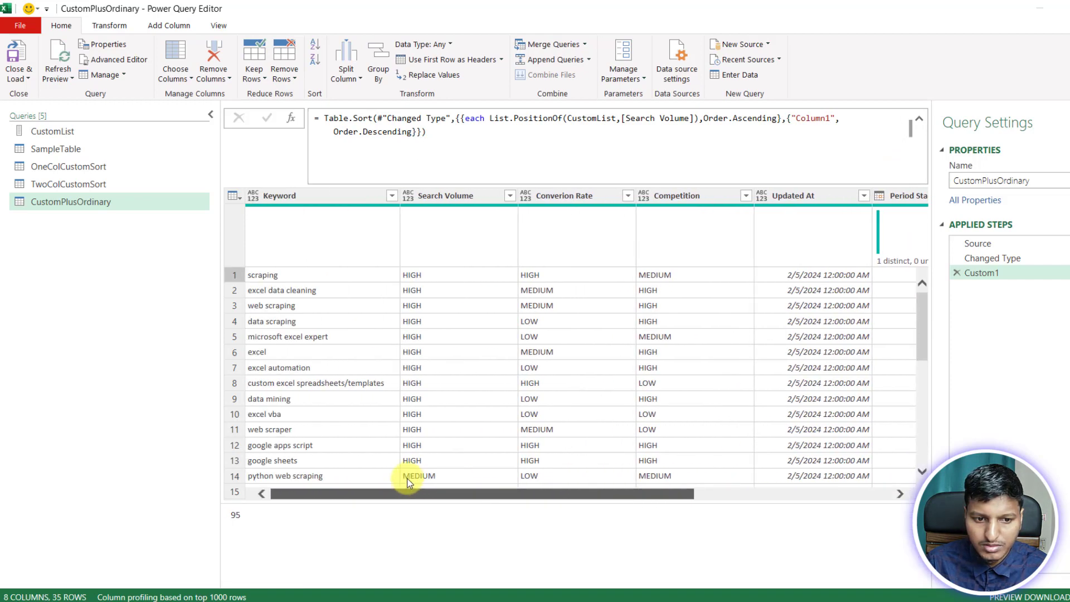
click(426, 279)
click(434, 460)
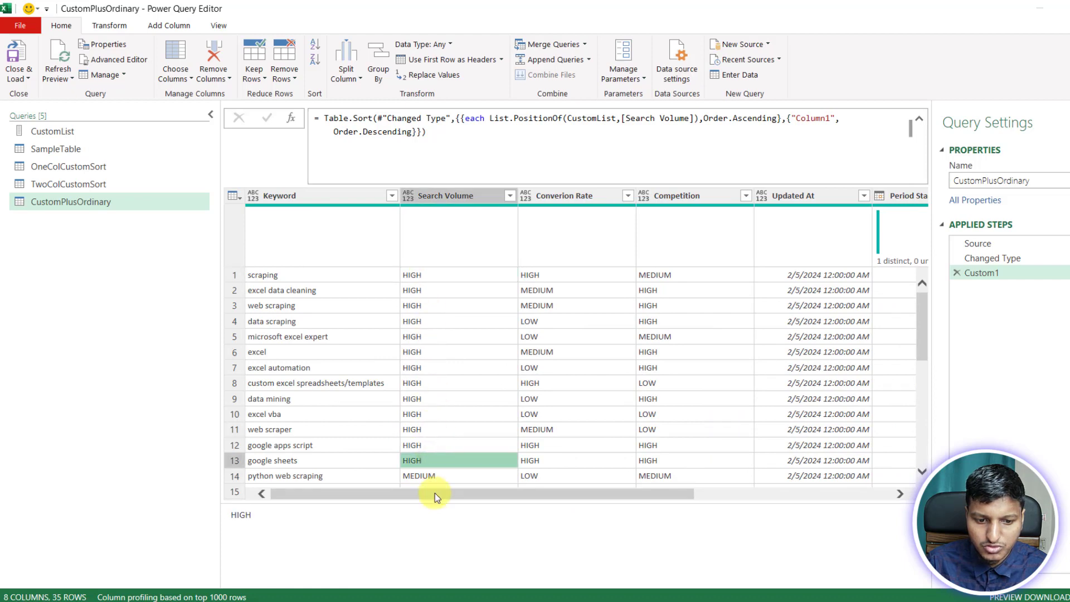
drag(435, 493, 772, 496)
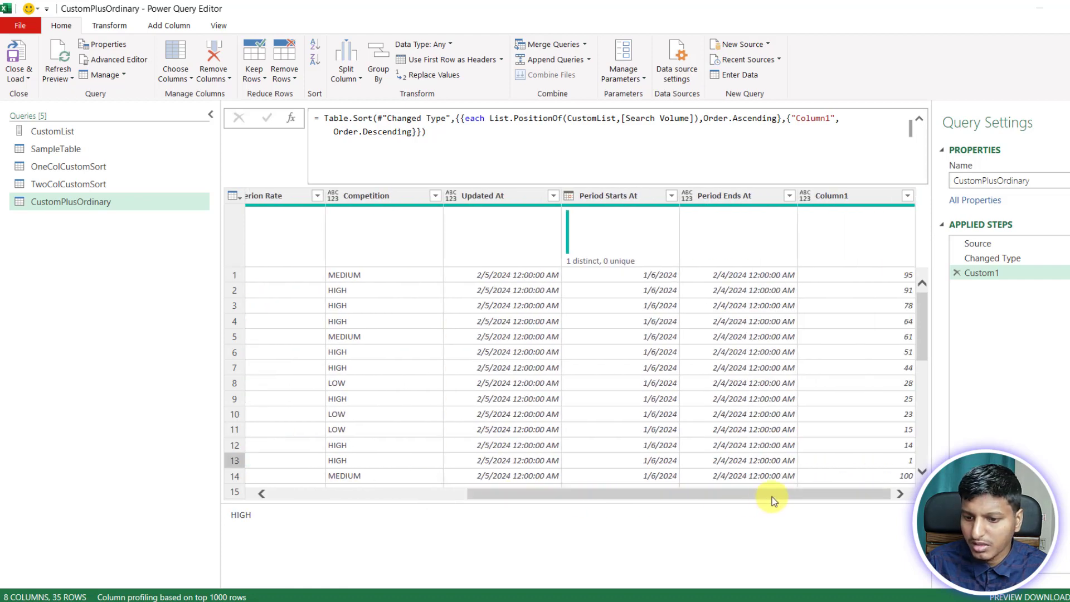
click(867, 461)
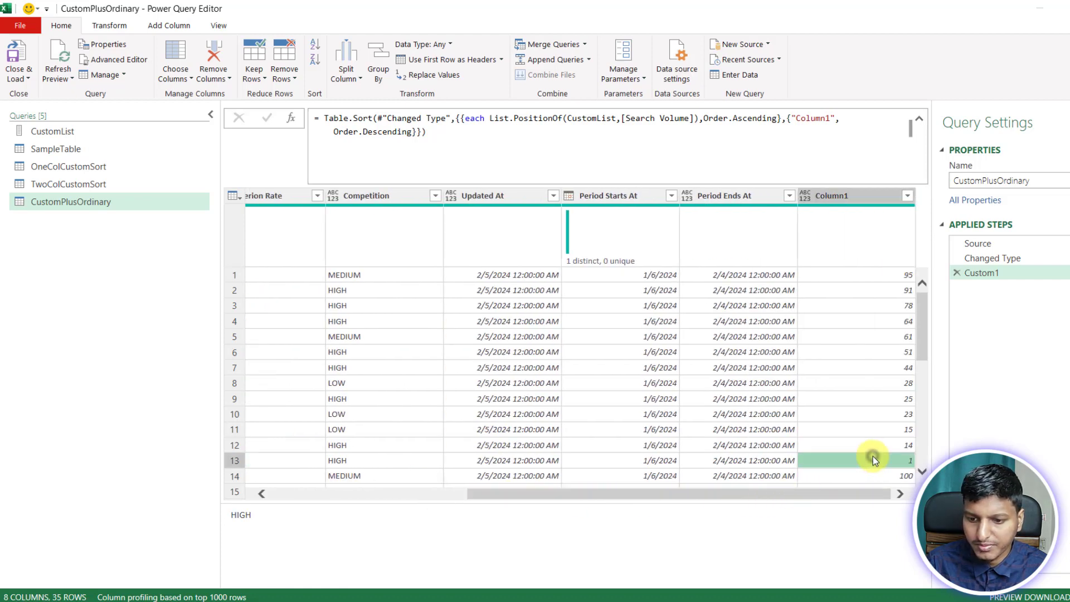
Review the Table.Sort formulas of the OneColCustomSort, TwoColCustomSort and CustomPlusOrdinary queries in turn.
click(455, 155)
click(80, 170)
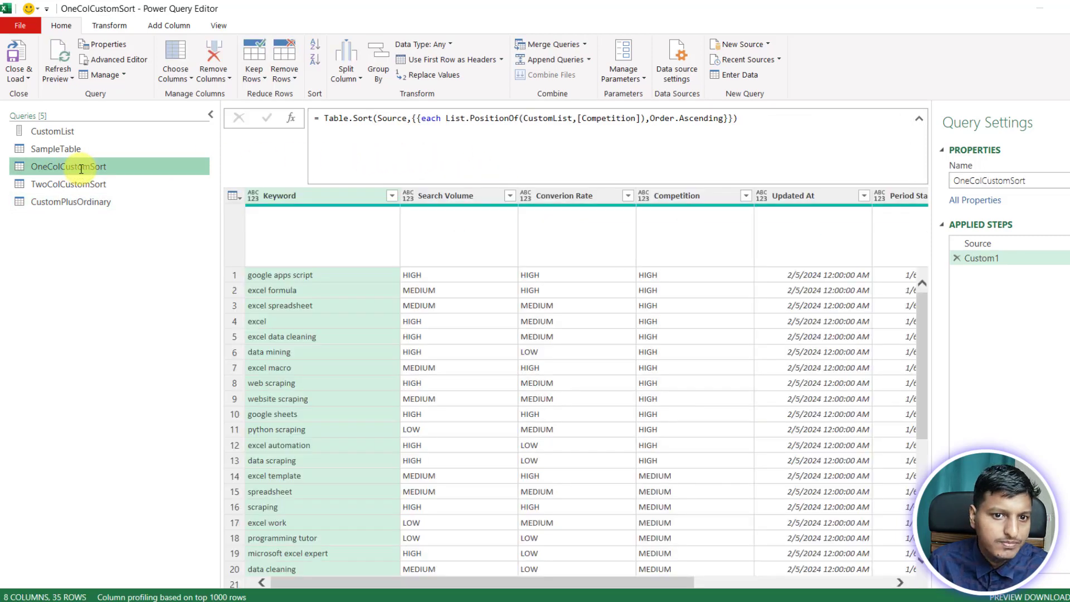
click(146, 181)
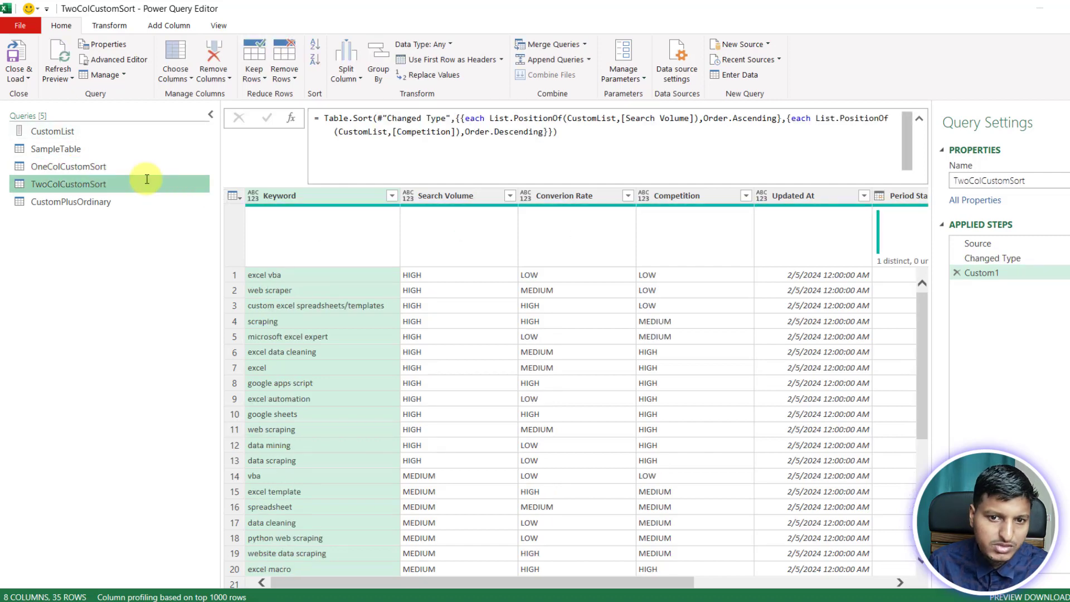
click(105, 200)
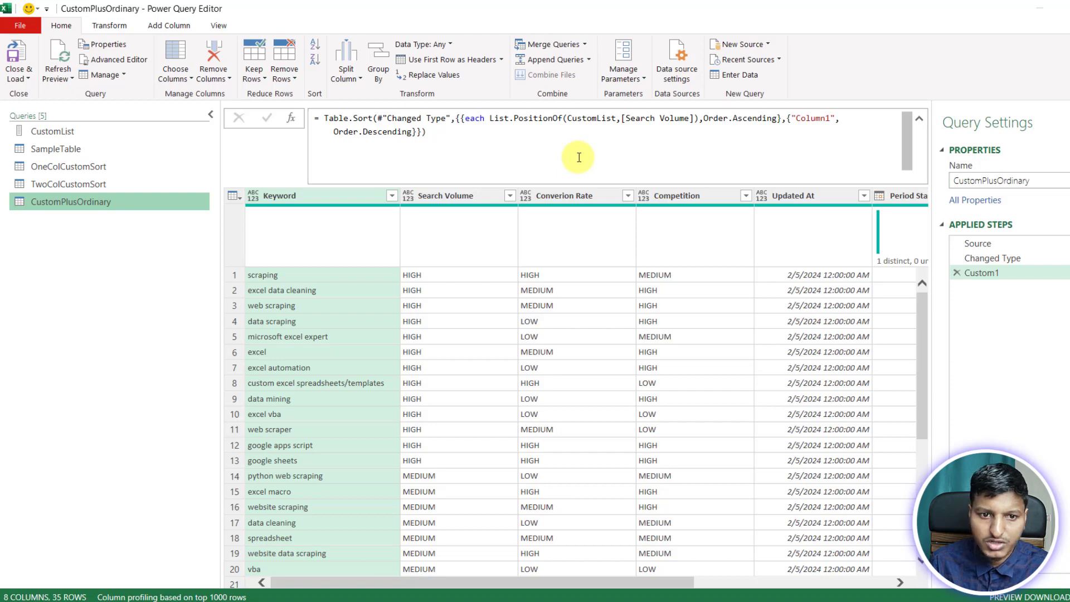
Close the Power Query Editor and discard the changes.
click(1059, 7)
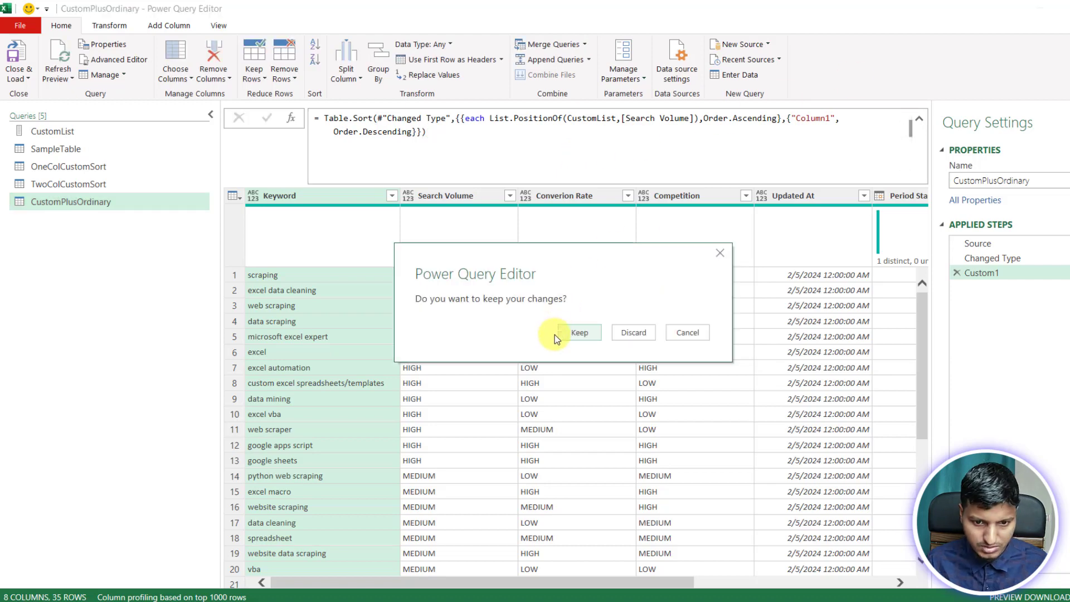
click(623, 333)
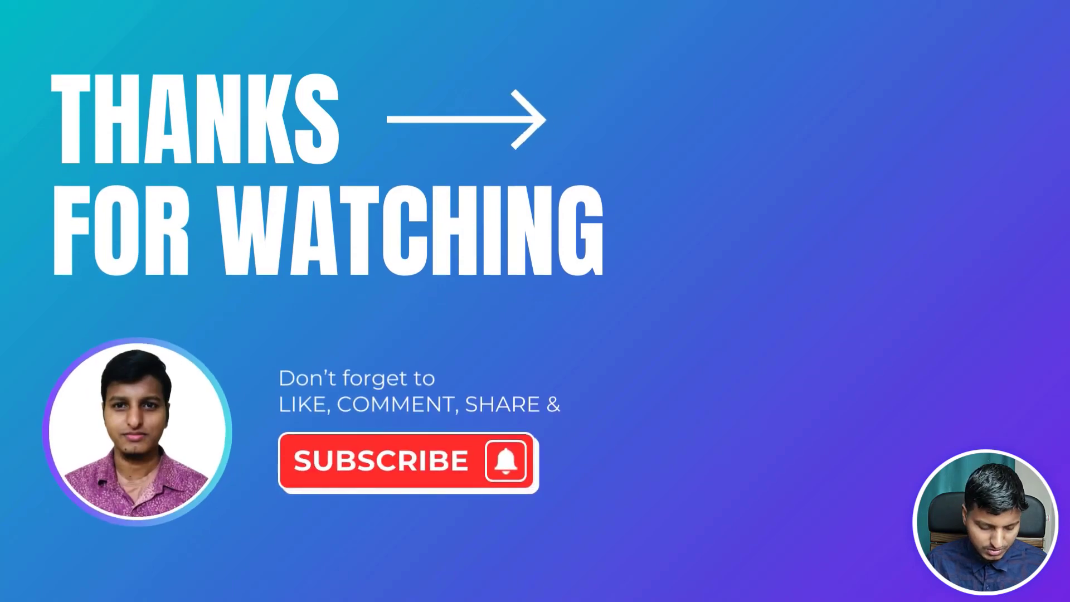